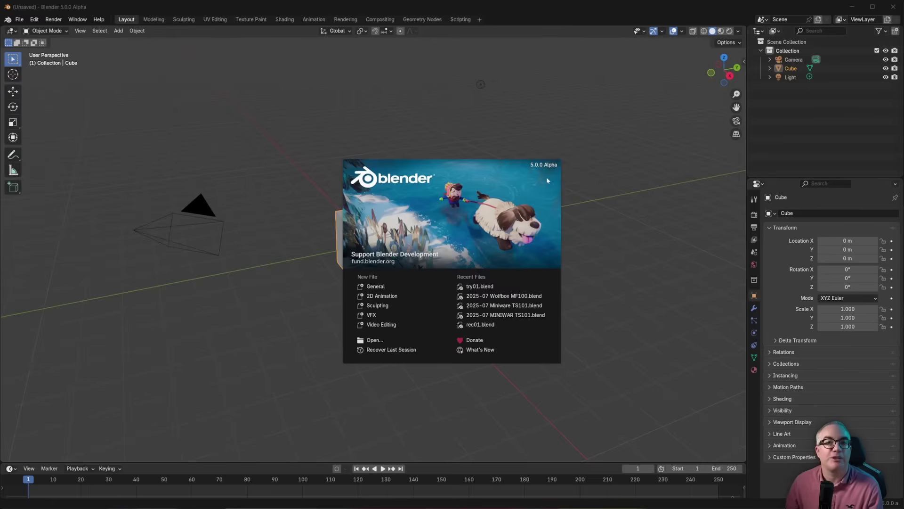
# - Switch to the Geometry Nodes workspace and delete all the default scene objects
pyautogui.click(303, 79)
pyautogui.click(422, 20)
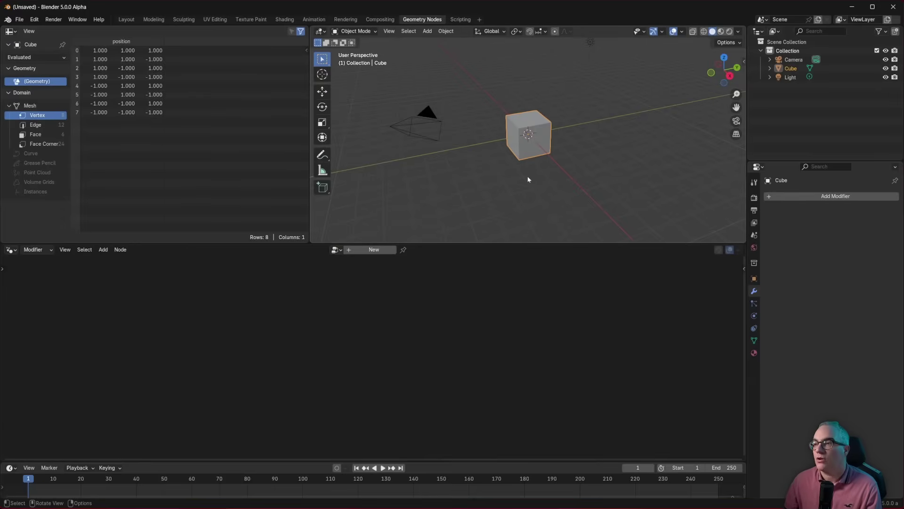
pyautogui.press('a')
pyautogui.press('x')
pyautogui.click(492, 145)
# - Add a Monkey mesh to the empty scene
pyautogui.hotkey('shift', 'a')
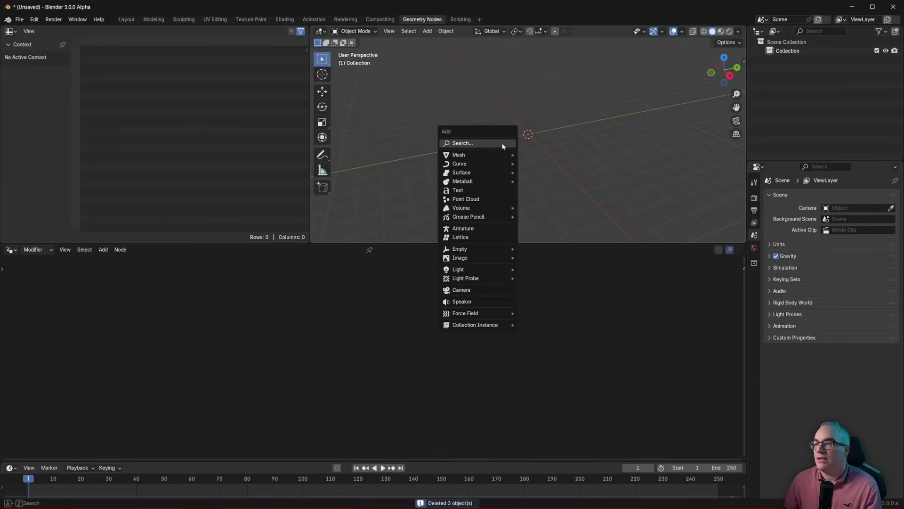
pyautogui.moveTo(493, 154)
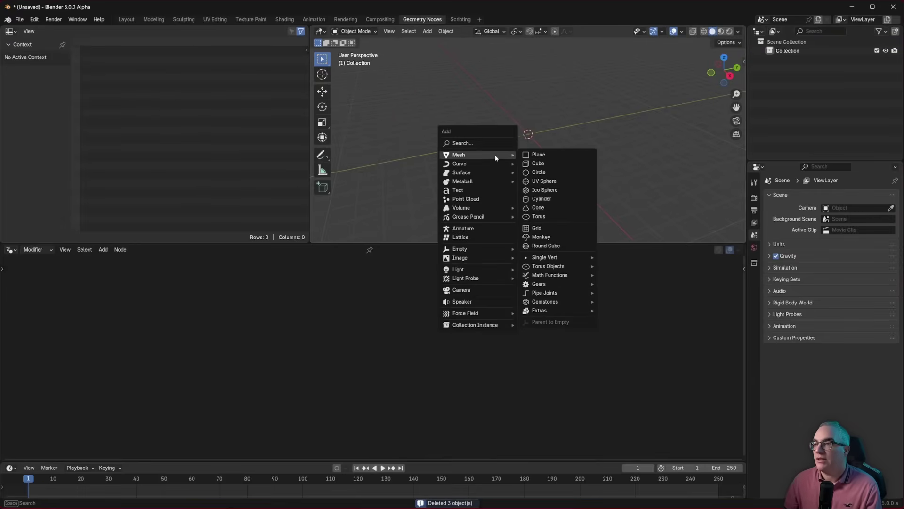
pyautogui.click(550, 240)
pyautogui.scroll(4, 526, 157)
pyautogui.moveTo(541, 166); pyautogui.dragTo(582, 143, button='middle')
pyautogui.scroll(-3, 568, 150)
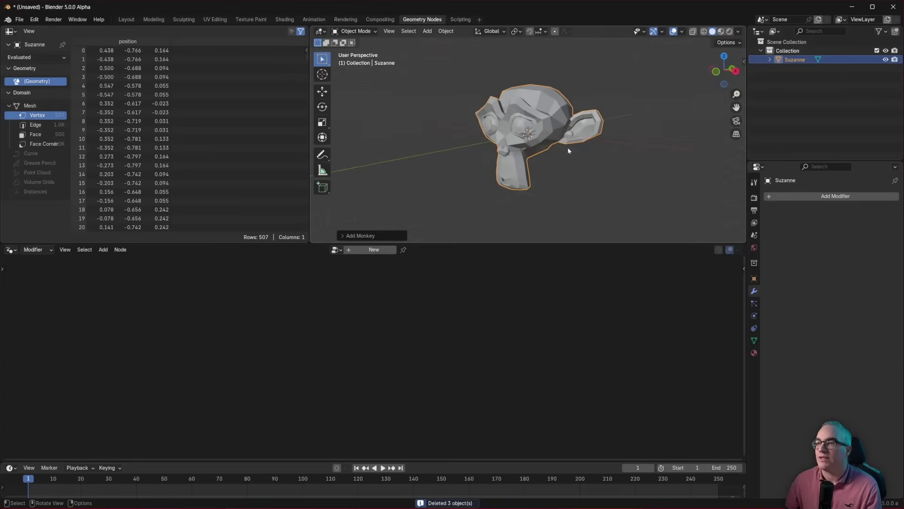
# - Create a new geometry node tree on the monkey and spread its Group Input and Group Output nodes apart
pyautogui.click(374, 250)
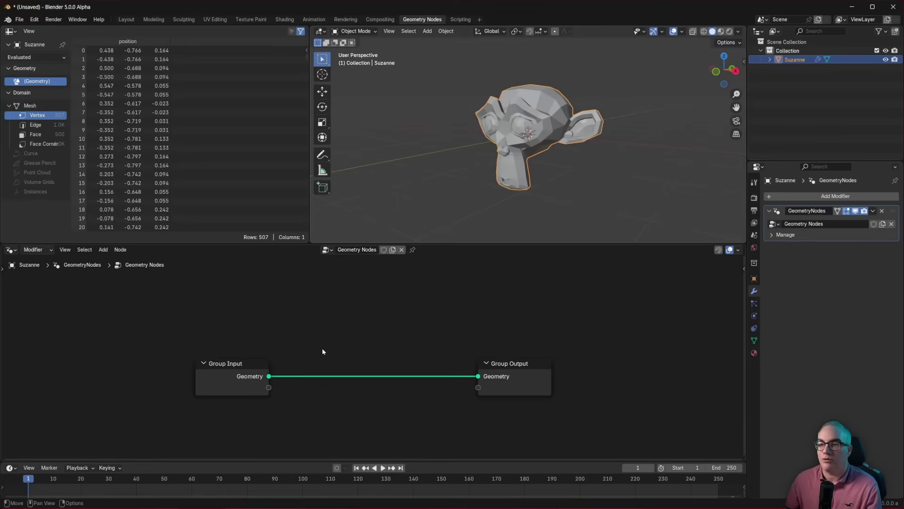
pyautogui.scroll(3, 323, 352)
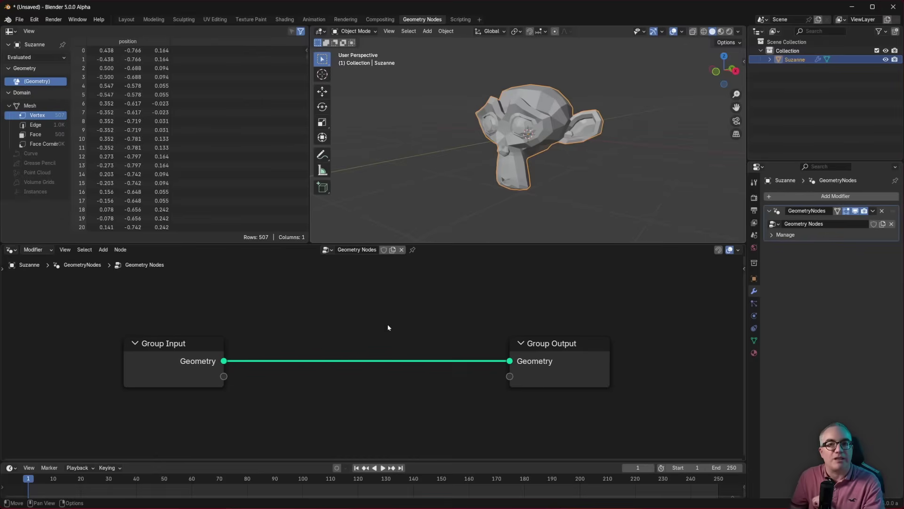
pyautogui.moveTo(172, 346); pyautogui.dragTo(107, 339)
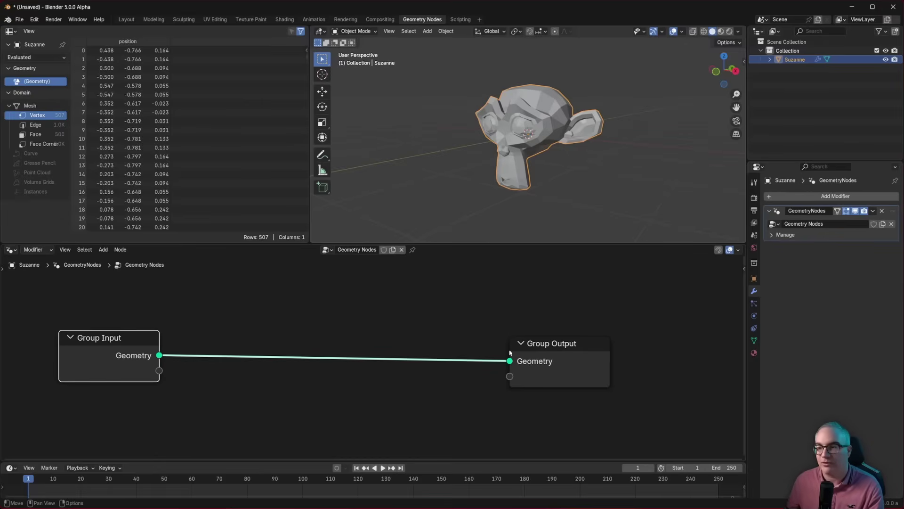
pyautogui.moveTo(542, 349); pyautogui.dragTo(613, 343)
pyautogui.moveTo(128, 336); pyautogui.dragTo(114, 339)
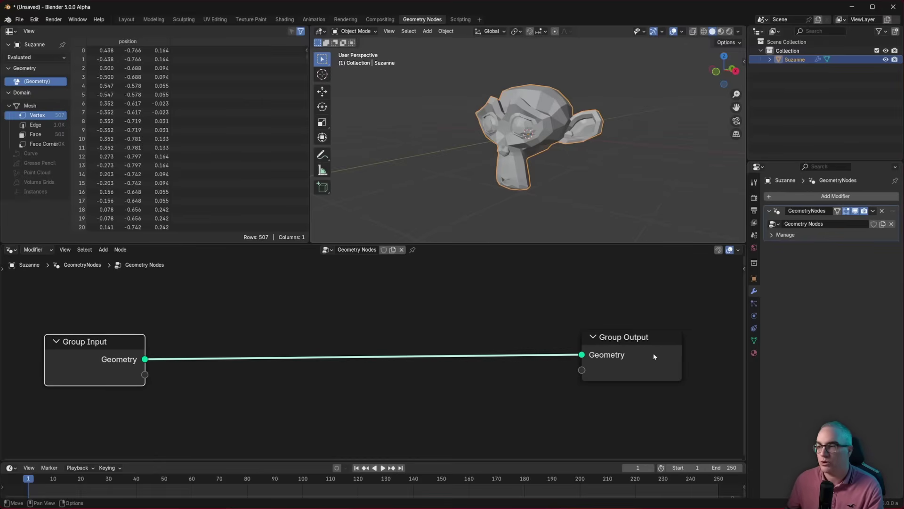
pyautogui.moveTo(634, 341); pyautogui.dragTo(642, 343)
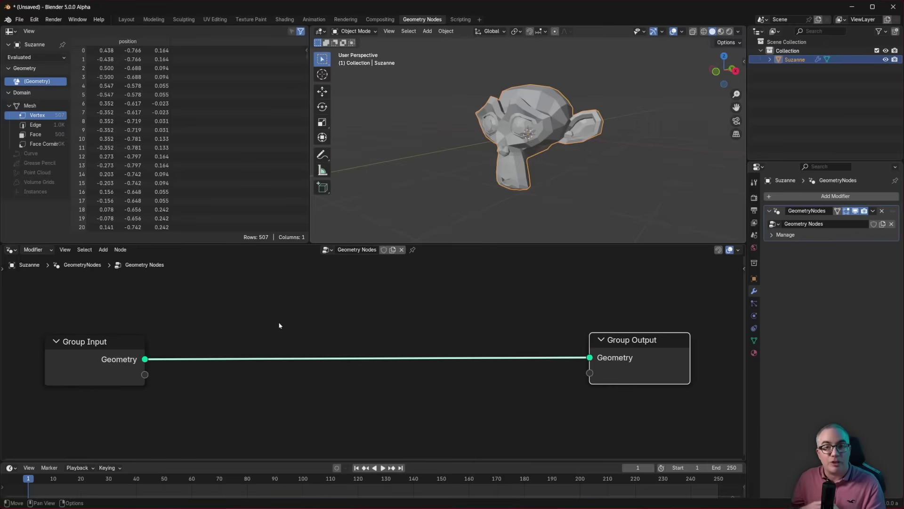
pyautogui.moveTo(101, 348); pyautogui.dragTo(123, 344)
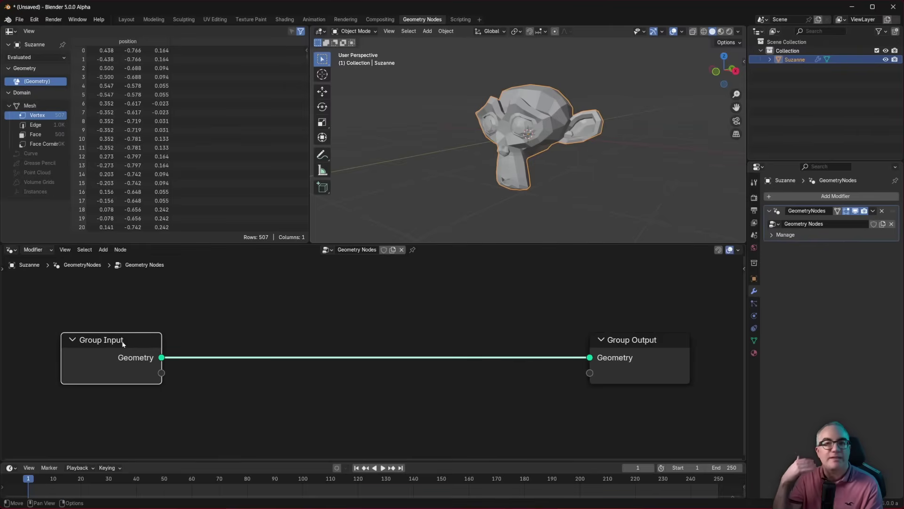
# - Insert a Set Position node on the link between Group Input and Group Output
pyautogui.click(316, 337)
pyautogui.hotkey('shift', 'a')
pyautogui.write('s')
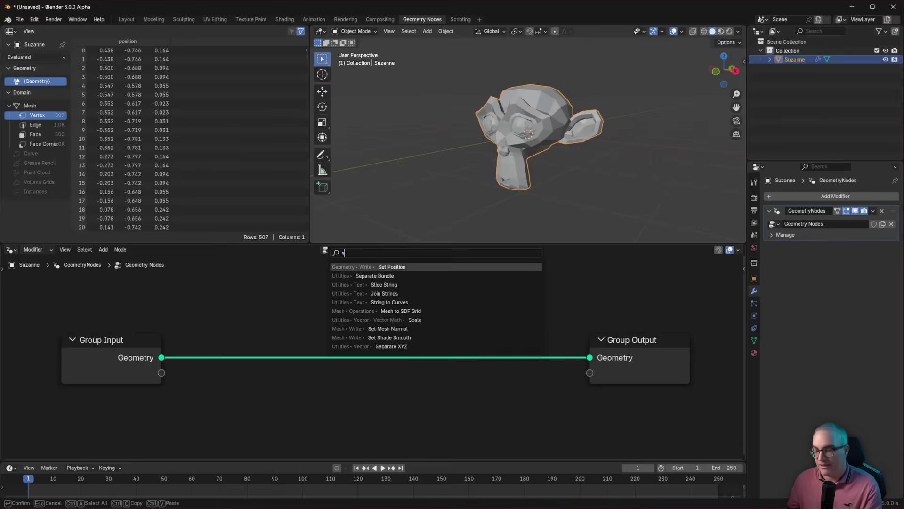
pyautogui.write('et')
pyautogui.press('Return')
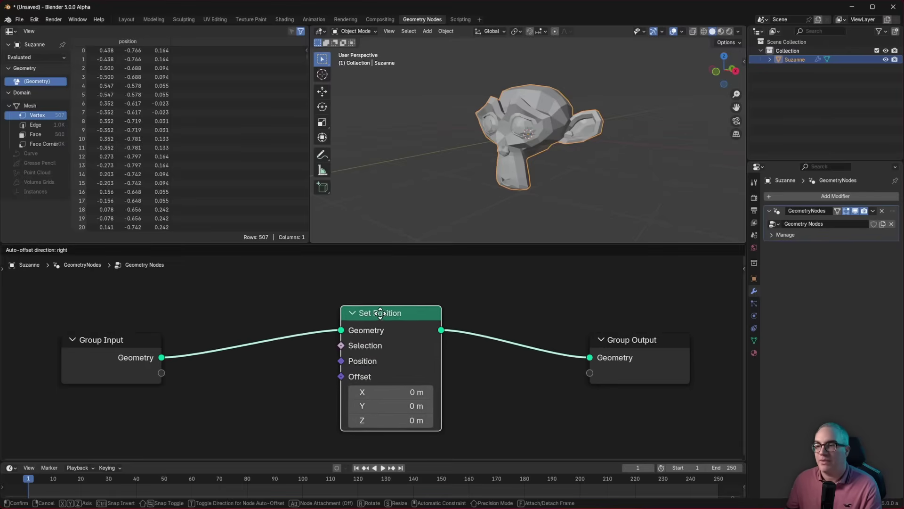
pyautogui.click(379, 313)
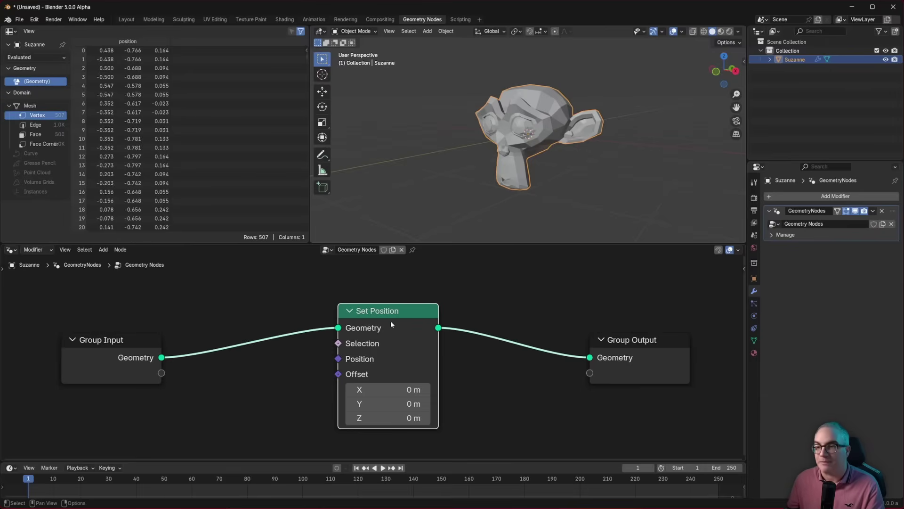
pyautogui.moveTo(391, 323)
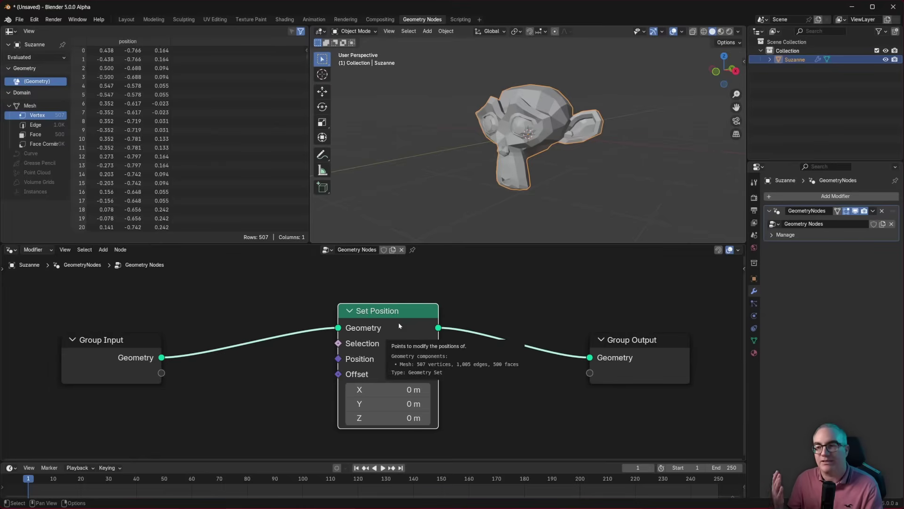
pyautogui.scroll(-1, 408, 356)
pyautogui.scroll(1, 408, 356)
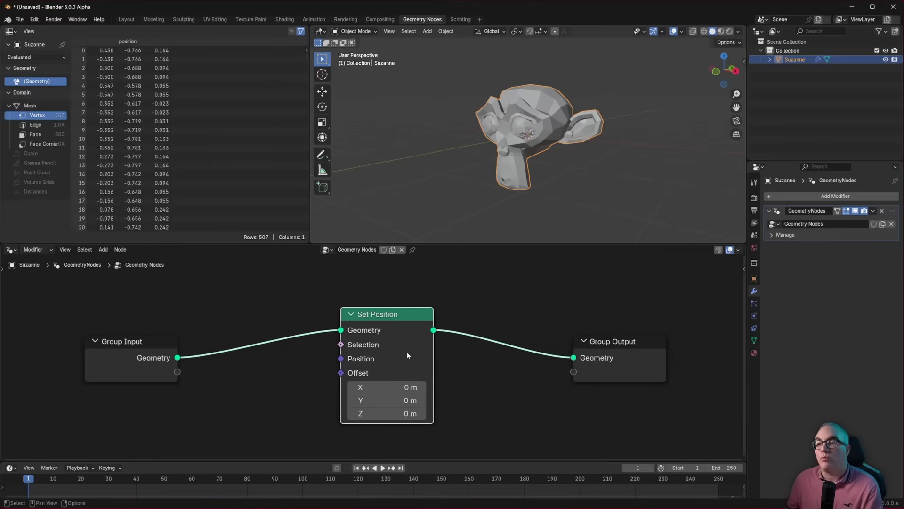
pyautogui.moveTo(427, 426)
pyautogui.mouseDown()
pyautogui.moveTo(428, 299)
pyautogui.moveTo(463, 303)
pyautogui.mouseUp()
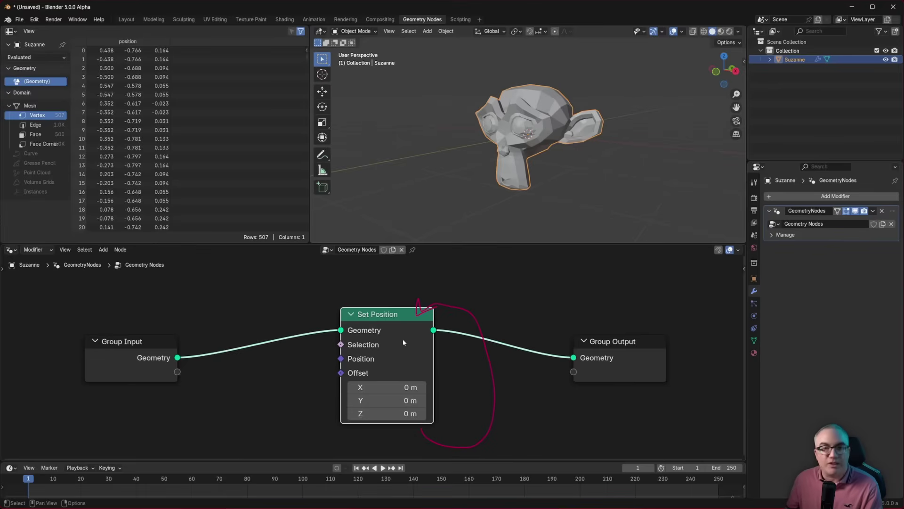
pyautogui.moveTo(404, 342)
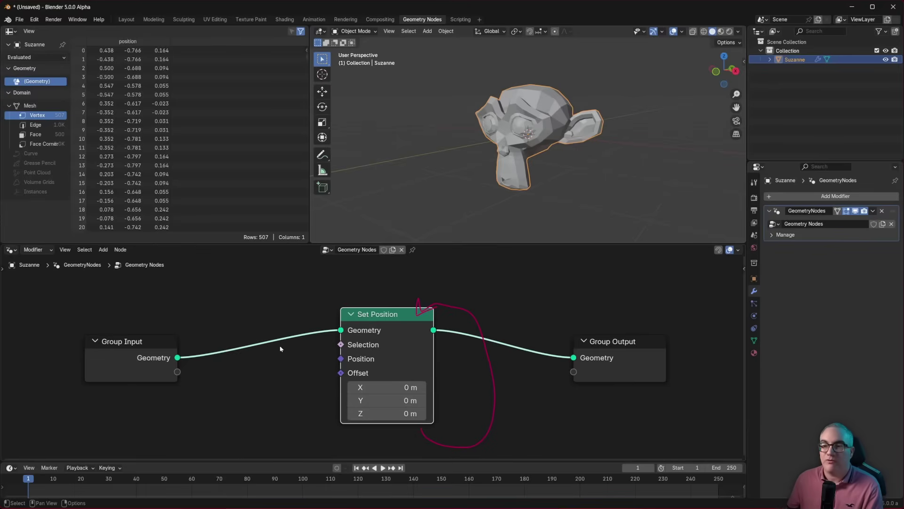
pyautogui.moveTo(357, 337)
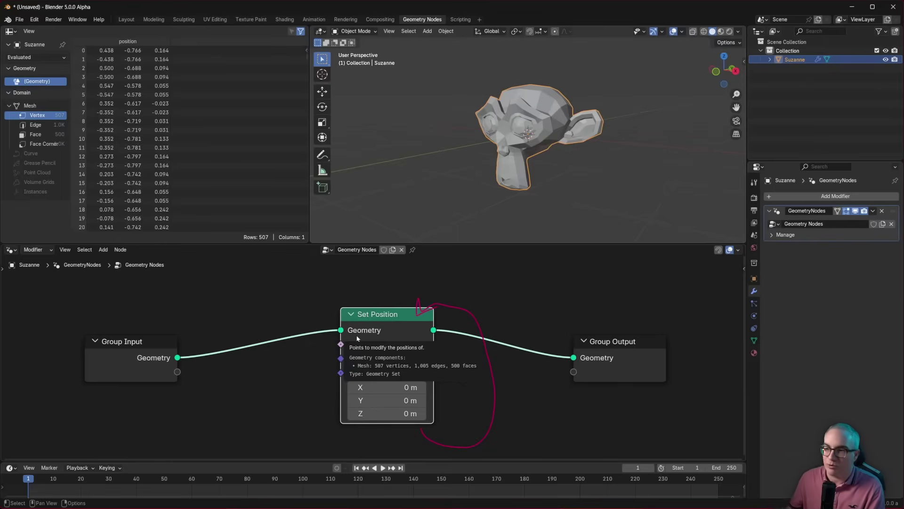
pyautogui.moveTo(480, 292)
pyautogui.mouseDown(button='right')
pyautogui.moveTo(503, 404)
pyautogui.moveTo(432, 393)
pyautogui.mouseUp(button='right')
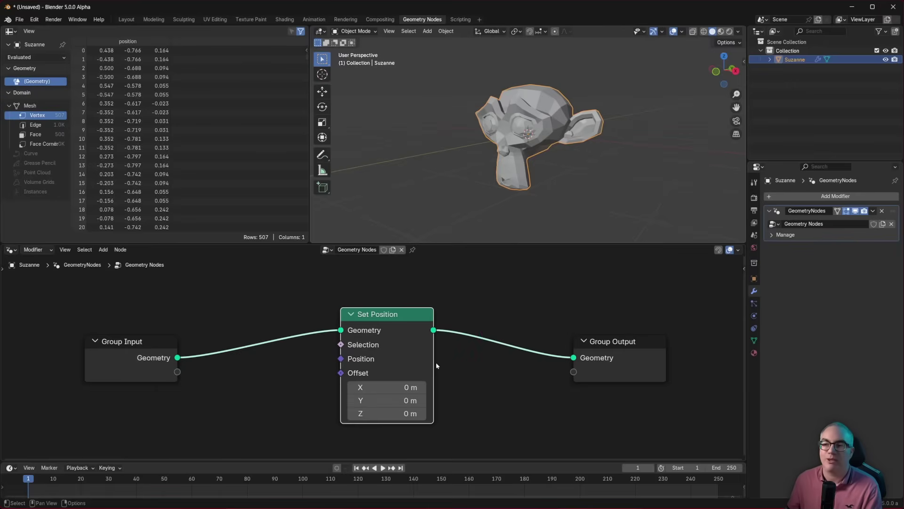
# - Reposition the Set Position node between Group Input and Group Output, slightly above their level
pyautogui.scroll(-1, 437, 361)
pyautogui.hotkey('shift', 'a')
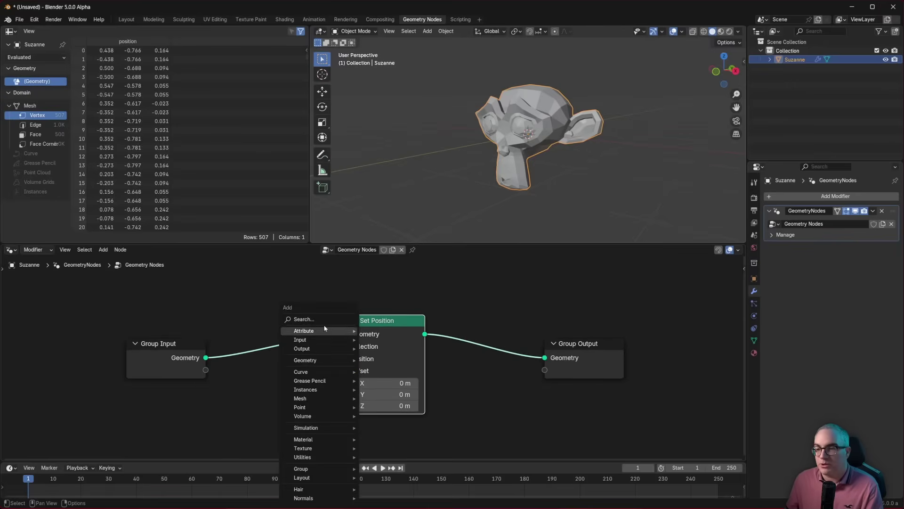
pyautogui.scroll(-1, 429, 319)
pyautogui.scroll(1, 429, 320)
pyautogui.moveTo(431, 315); pyautogui.dragTo(443, 292, button='middle')
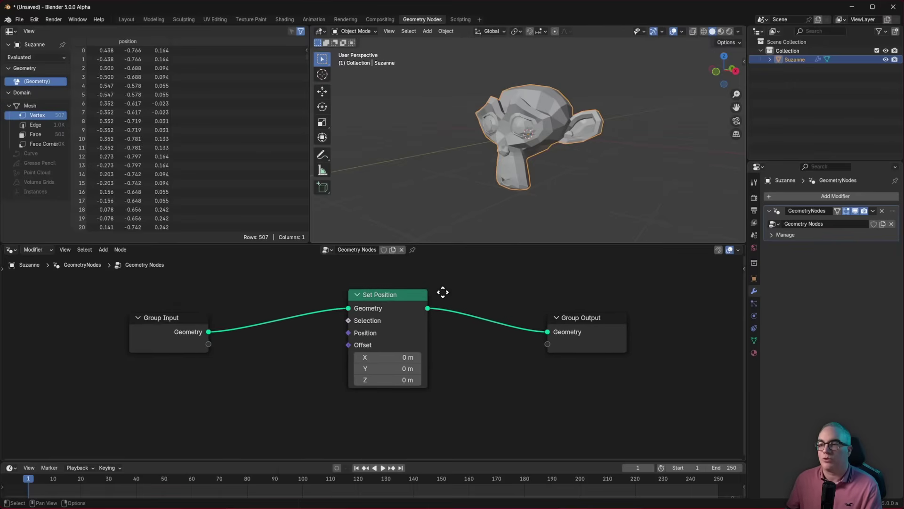
pyautogui.moveTo(395, 302); pyautogui.dragTo(393, 325)
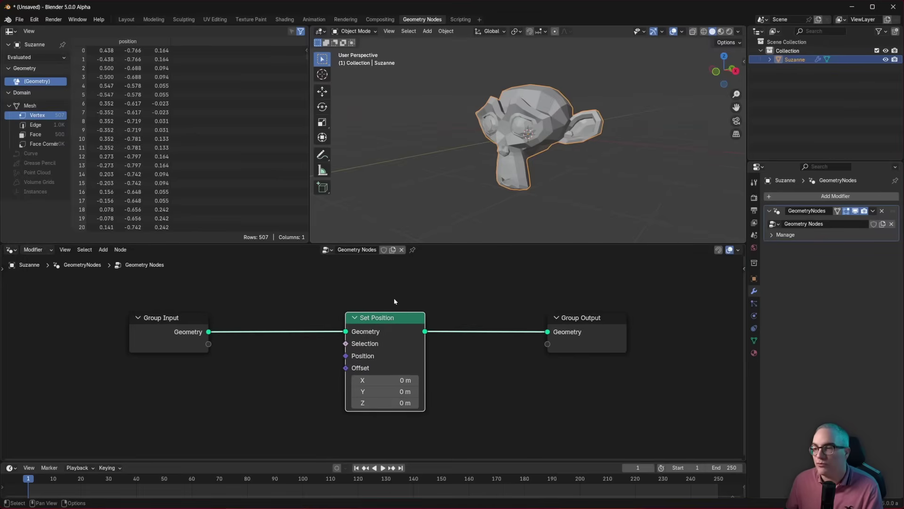
pyautogui.moveTo(395, 317); pyautogui.dragTo(403, 302)
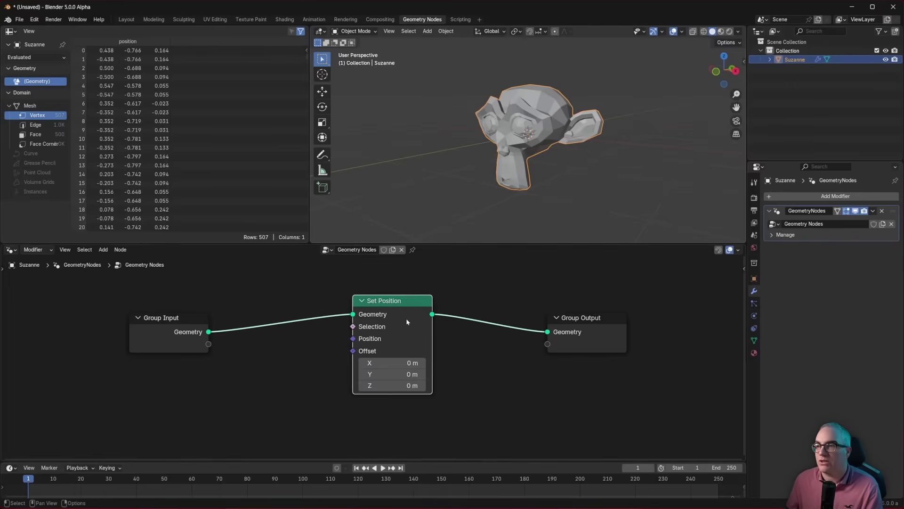
# - Add a vector Random Value node feeding the Offset input of the Set Position node
pyautogui.moveTo(353, 351); pyautogui.dragTo(207, 384)
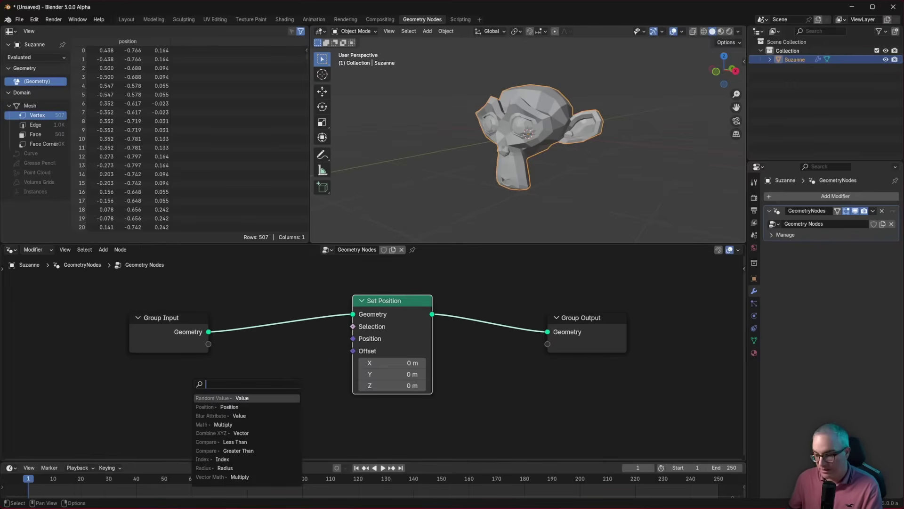
pyautogui.write('rand')
pyautogui.press('Return')
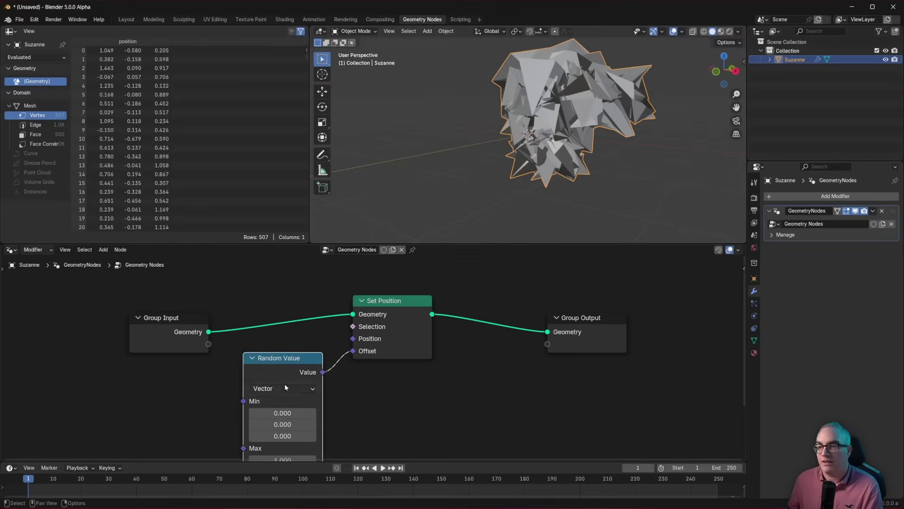
# - Set all three Max components of the Random Value node to 0.1 and inspect the distorted monkey
pyautogui.moveTo(404, 384); pyautogui.dragTo(400, 345, button='middle')
pyautogui.moveTo(287, 420); pyautogui.dragTo(285, 444)
pyautogui.write('..2')
pyautogui.press('Return')
pyautogui.write('.1')
pyautogui.press('Return')
pyautogui.moveTo(574, 102); pyautogui.dragTo(644, 111, button='middle')
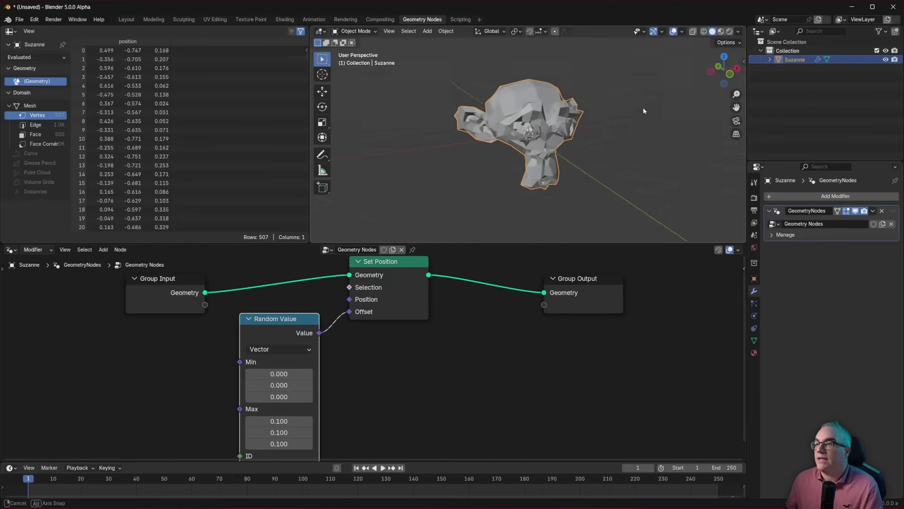
pyautogui.scroll(5, 644, 113)
pyautogui.moveTo(642, 143); pyautogui.dragTo(607, 147, button='middle')
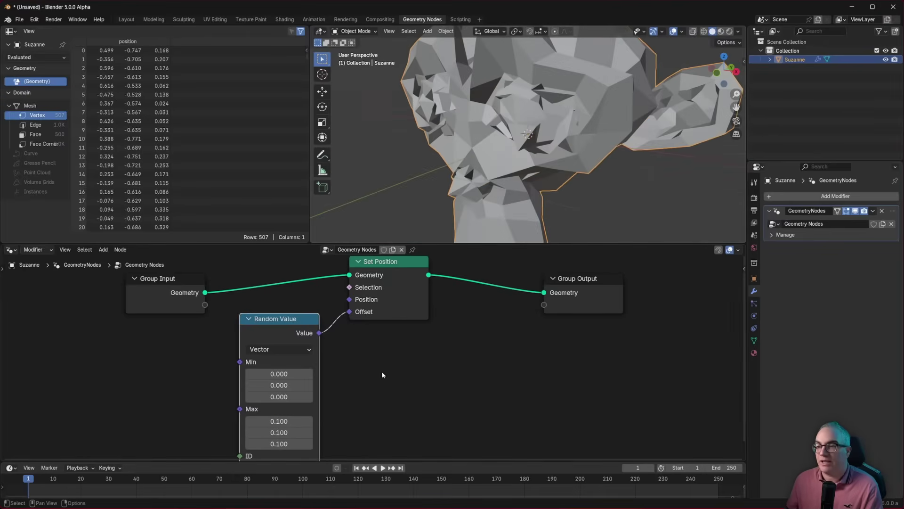
# - Move the Random Value node nearer to Set Position and combine both nodes into a node group
pyautogui.scroll(-3, 377, 380)
pyautogui.moveTo(301, 343); pyautogui.dragTo(333, 340)
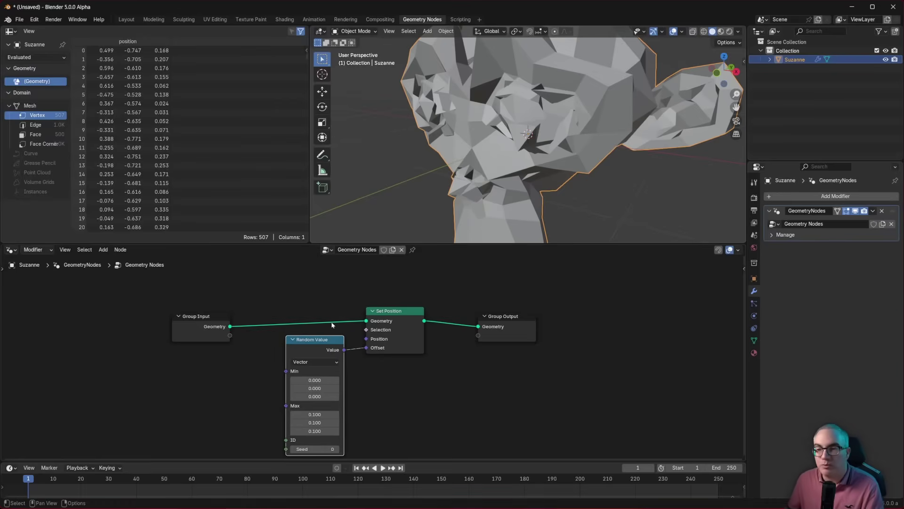
pyautogui.moveTo(282, 288); pyautogui.dragTo(449, 410)
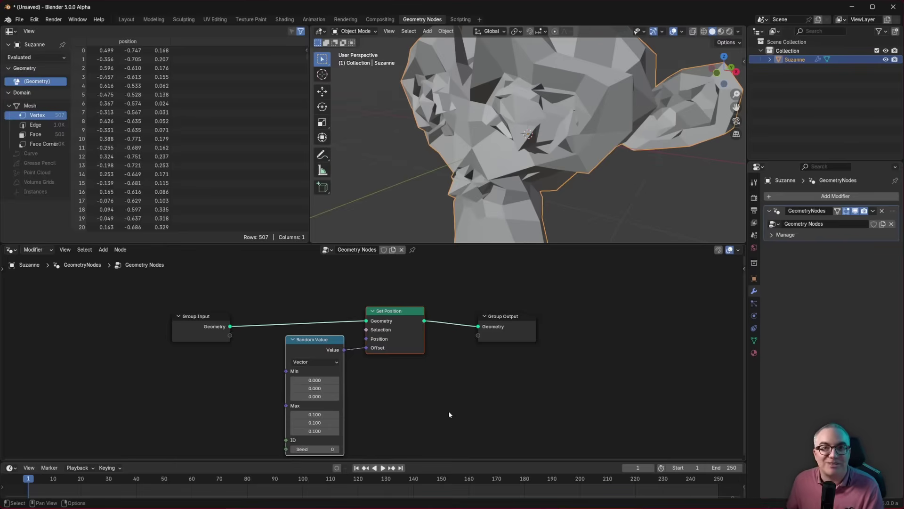
pyautogui.moveTo(441, 411); pyautogui.dragTo(435, 403, button='middle')
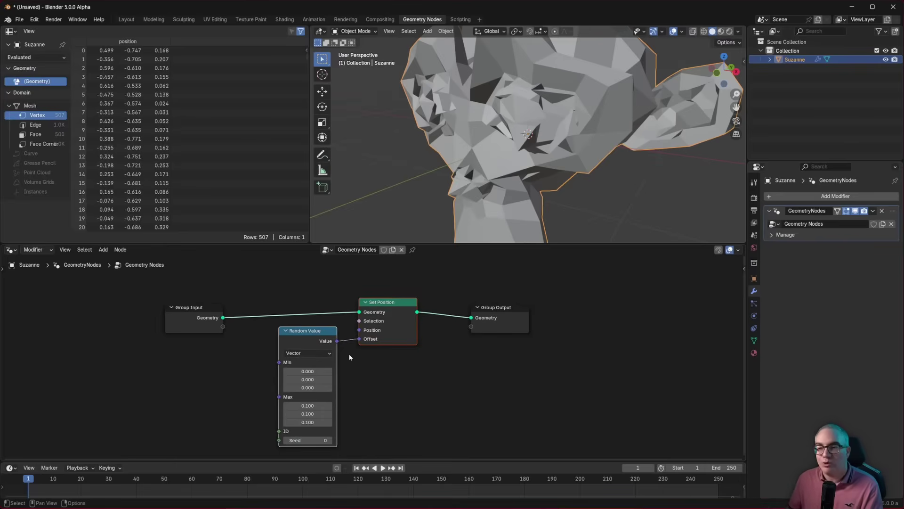
pyautogui.press('ctrl')
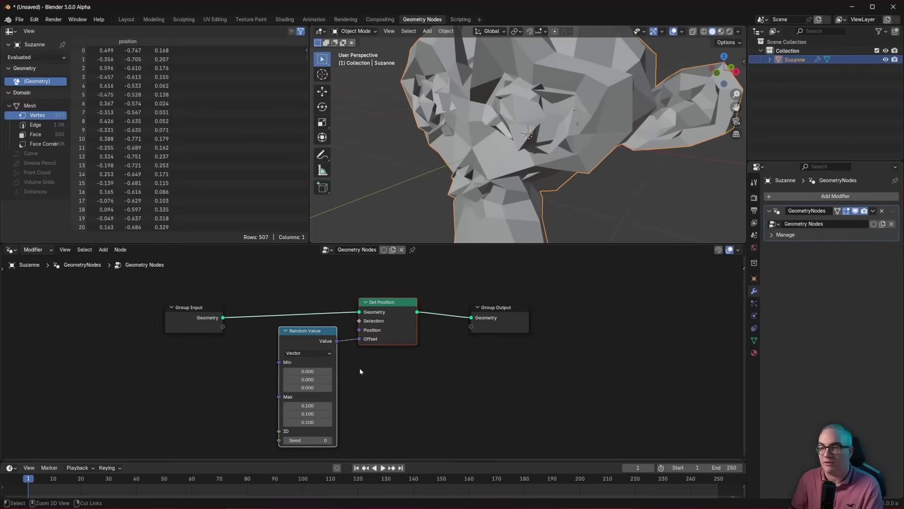
pyautogui.hotkey('ctrl', 'g')
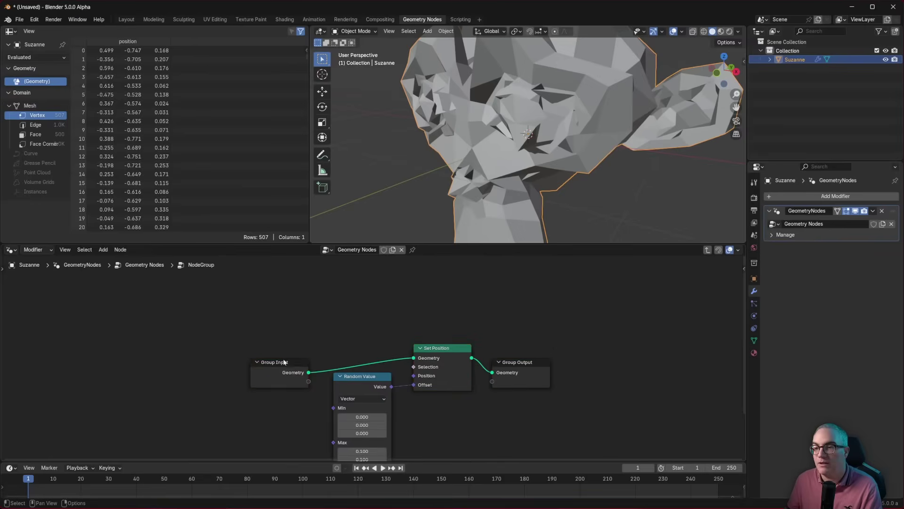
# - Spread out the four nodes inside the group and return to the parent node tree
pyautogui.moveTo(295, 360); pyautogui.dragTo(269, 307)
pyautogui.moveTo(523, 362); pyautogui.dragTo(596, 314)
pyautogui.moveTo(360, 376); pyautogui.dragTo(351, 360)
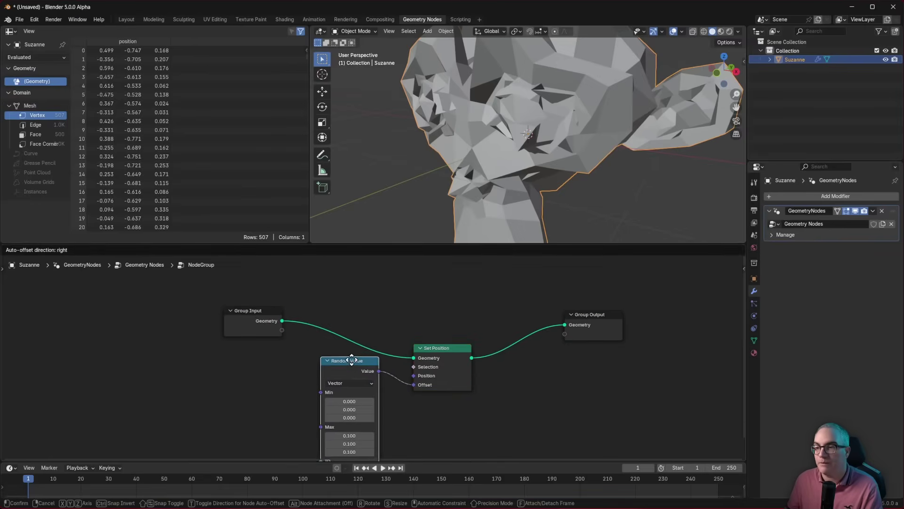
pyautogui.moveTo(447, 349)
pyautogui.mouseDown()
pyautogui.moveTo(453, 320)
pyautogui.moveTo(448, 333)
pyautogui.mouseUp()
pyautogui.hotkey('ctrl', 'Tab')
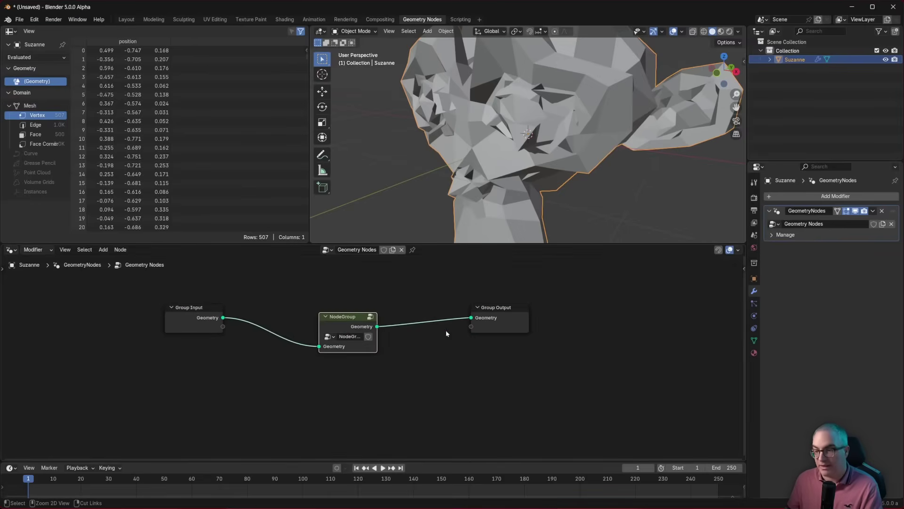
# - Align the NodeGroup node between Group Input and Group Output in the parent tree
pyautogui.moveTo(414, 351); pyautogui.dragTo(413, 398, button='middle')
pyautogui.moveTo(357, 362); pyautogui.dragTo(362, 353)
pyautogui.click(361, 353)
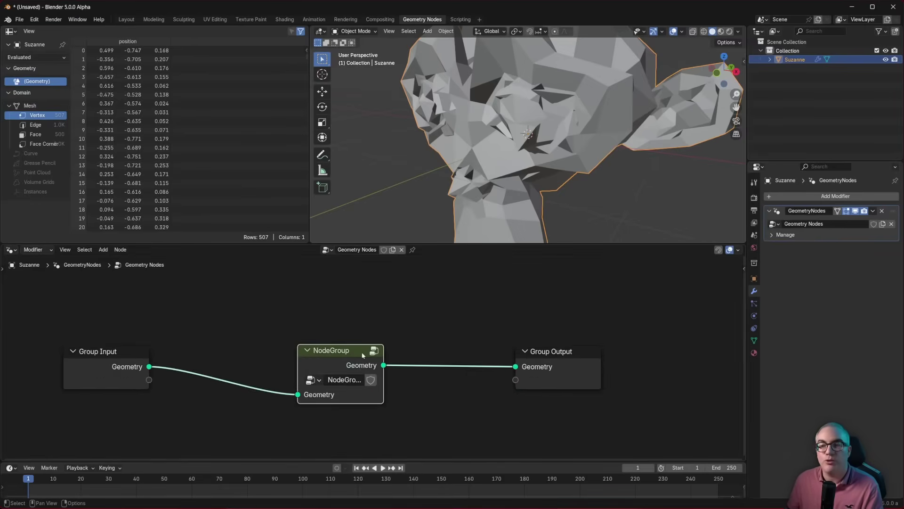
# - Rename the node group between Group Input and Group Output as "deform"
pyautogui.scroll(3, 236, 393)
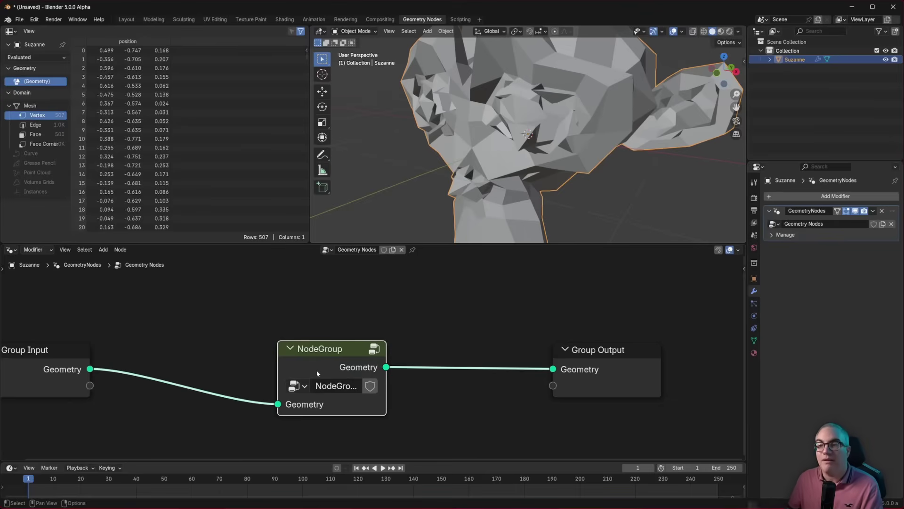
pyautogui.click(332, 386)
pyautogui.write('deform')
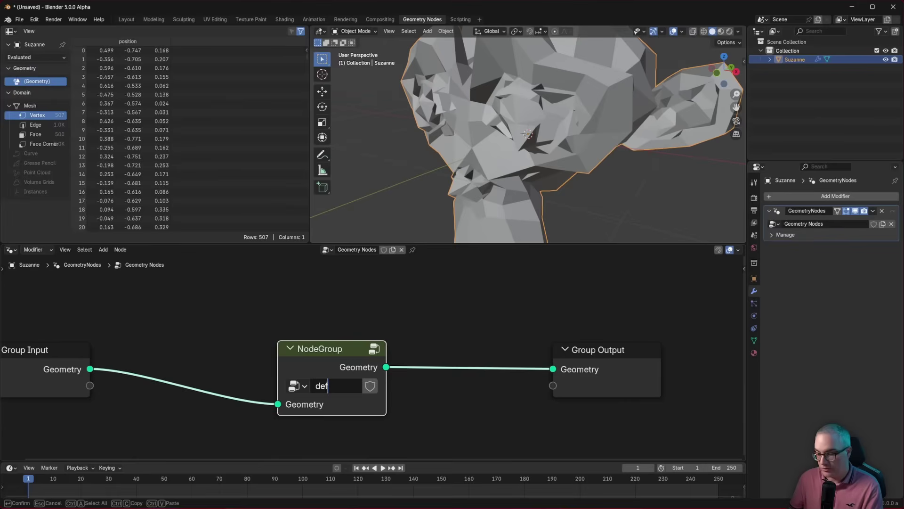
pyautogui.press('Return')
pyautogui.scroll(-2, 390, 308)
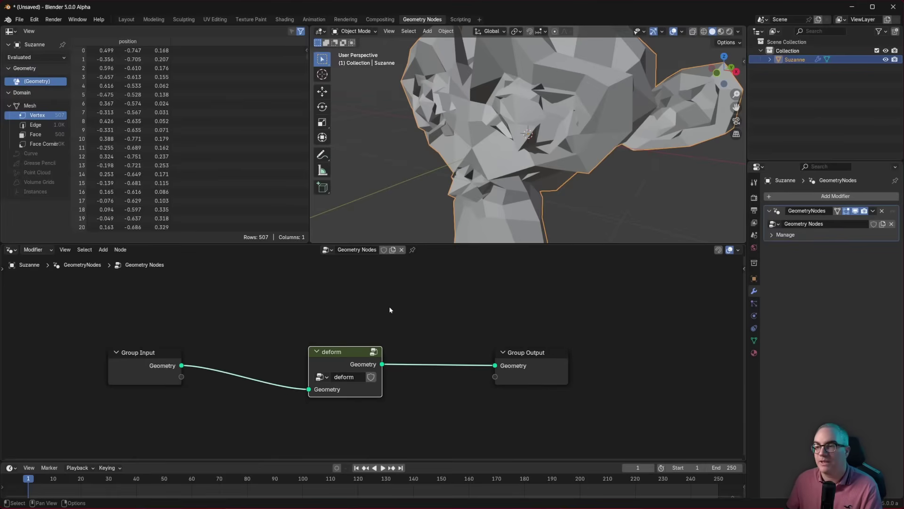
# - Detach the deform node from the geometry link and park it below the Group Input node
pyautogui.moveTo(389, 308); pyautogui.dragTo(402, 284, button='middle')
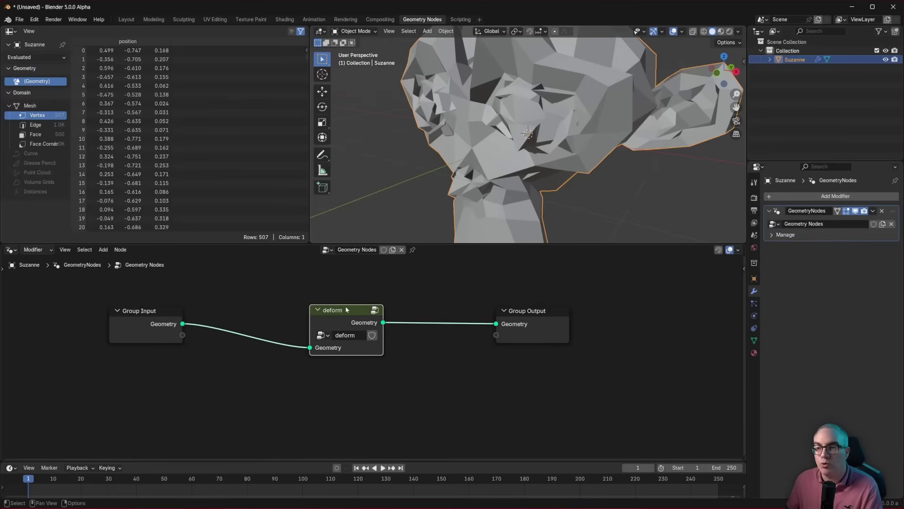
pyautogui.keyDown('alt'); pyautogui.moveTo(346, 308); pyautogui.dragTo(205, 405); pyautogui.keyUp('alt')
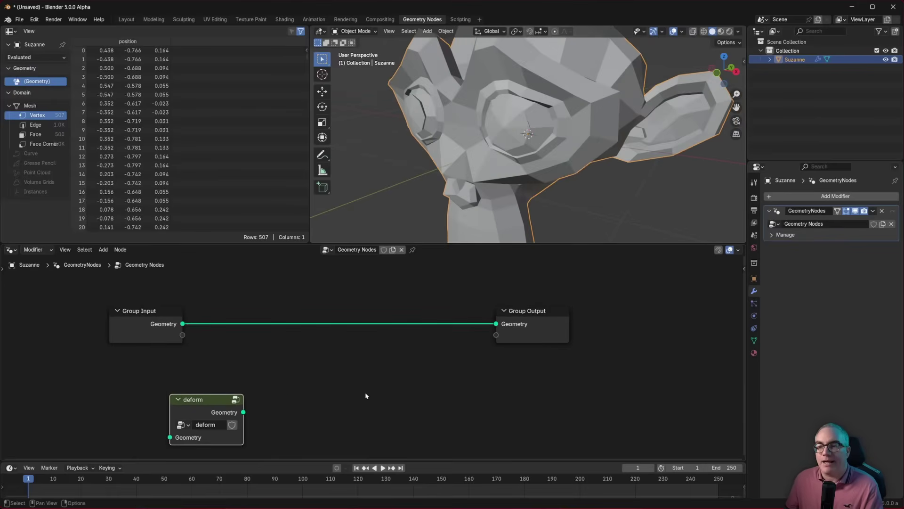
pyautogui.scroll(-4, 438, 198)
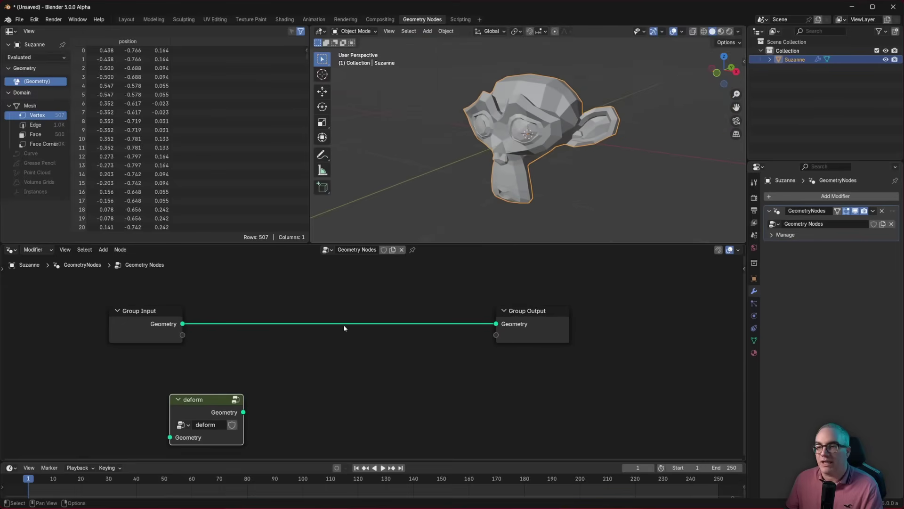
# - Insert a Set Position node on the link between Group Input and Group Output
pyautogui.hotkey('shift', 'a')
pyautogui.write('set')
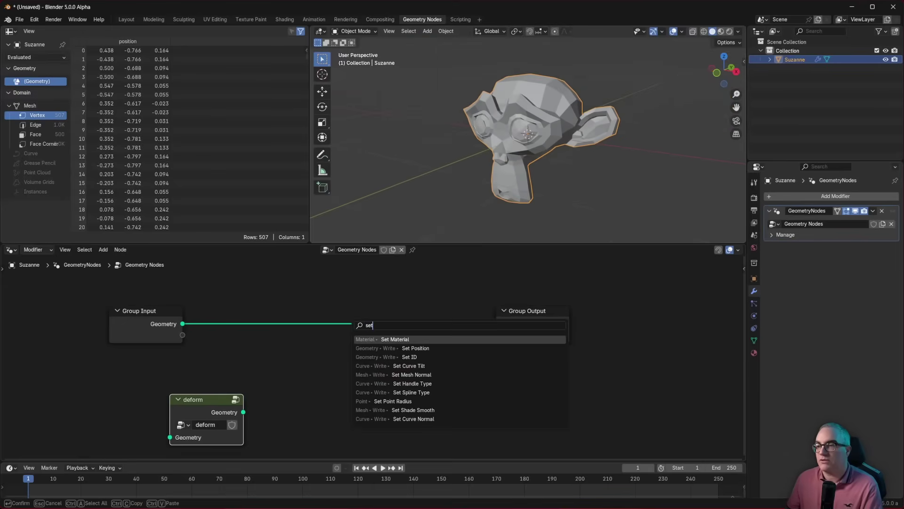
pyautogui.click(416, 348)
pyautogui.click(352, 345)
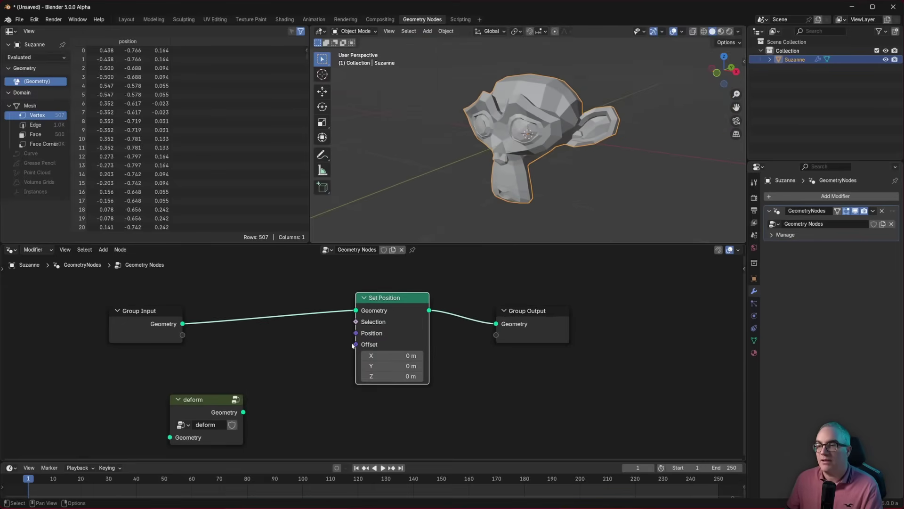
# - Add a Position node feeding Set Position's Position input, and space the two nodes apart
pyautogui.moveTo(357, 334)
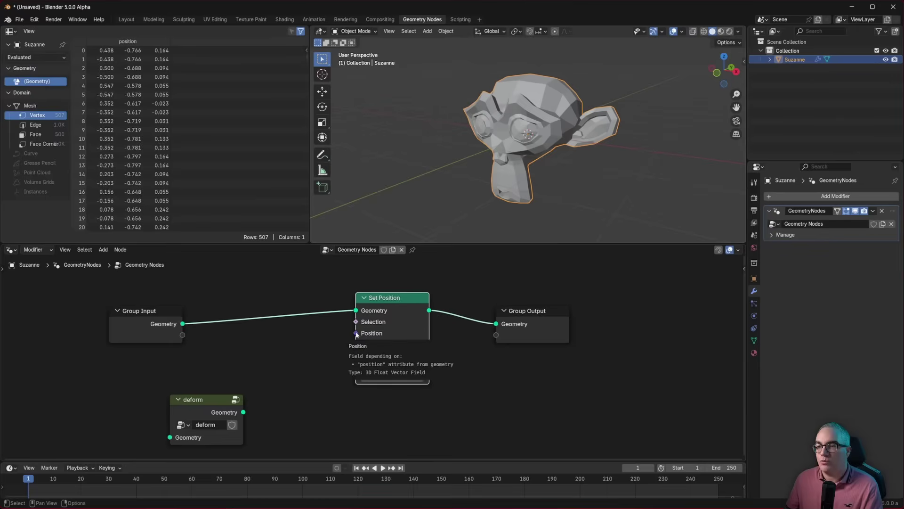
pyautogui.moveTo(357, 334); pyautogui.dragTo(241, 372)
pyautogui.write('pos')
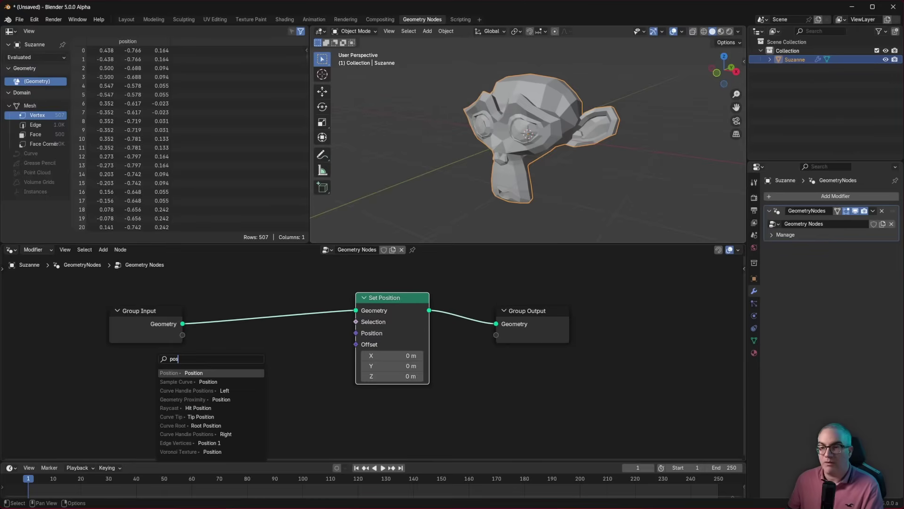
pyautogui.press('Return')
pyautogui.click(366, 309)
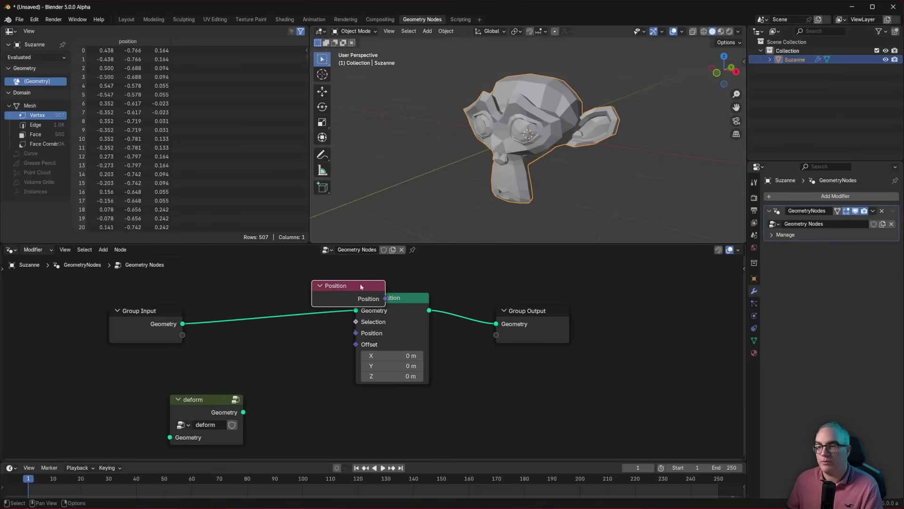
pyautogui.moveTo(361, 286); pyautogui.dragTo(254, 353)
pyautogui.moveTo(391, 298); pyautogui.dragTo(432, 294)
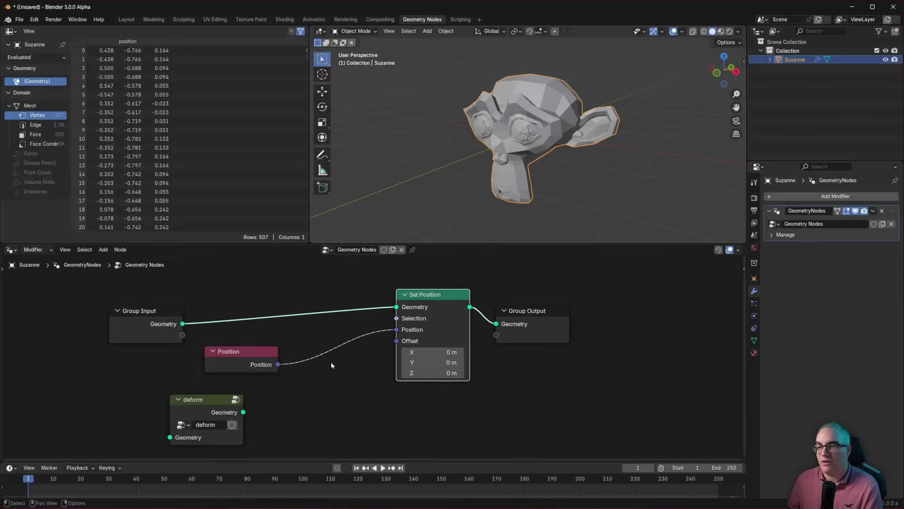
# - Insert a Blur Attribute node between the Position node and Set Position, and tidy the node spacing
pyautogui.hotkey('shift', 'a')
pyautogui.write('blu')
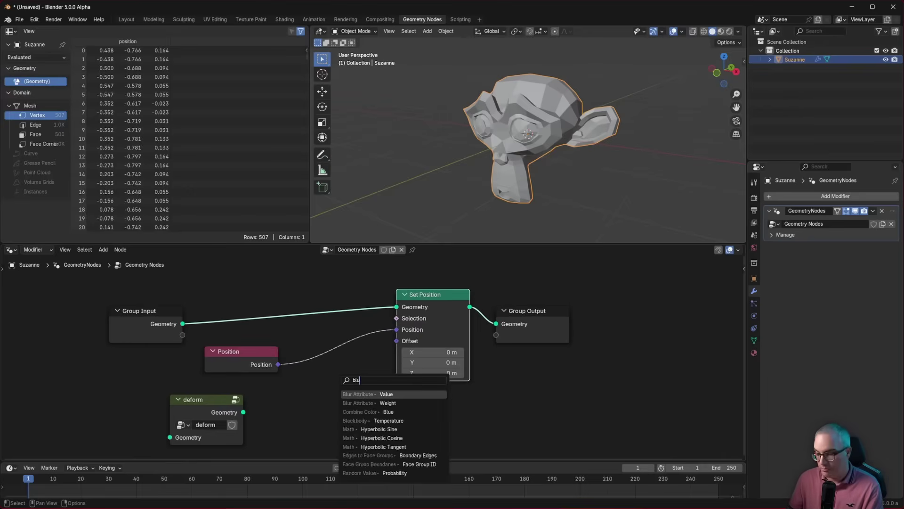
pyautogui.write('r')
pyautogui.press('Return')
pyautogui.click(336, 357)
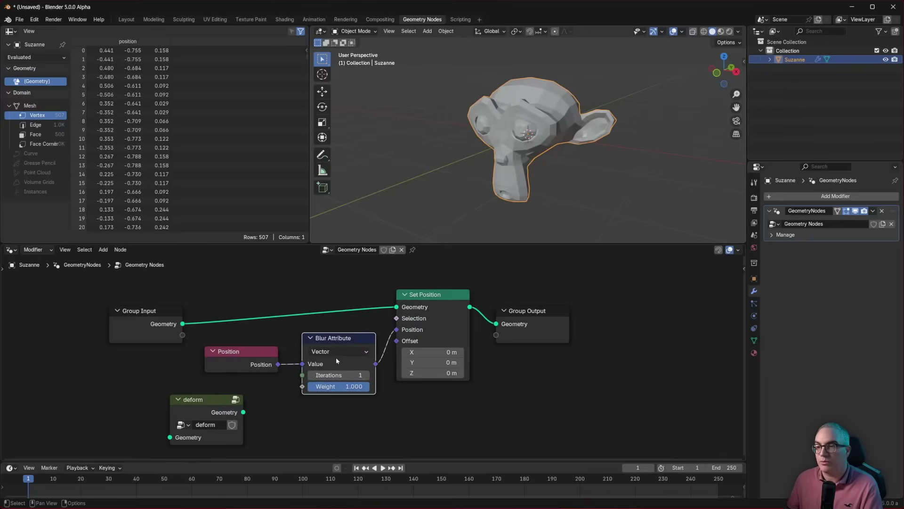
pyautogui.moveTo(264, 353); pyautogui.dragTo(258, 359)
pyautogui.moveTo(343, 340); pyautogui.dragTo(339, 341)
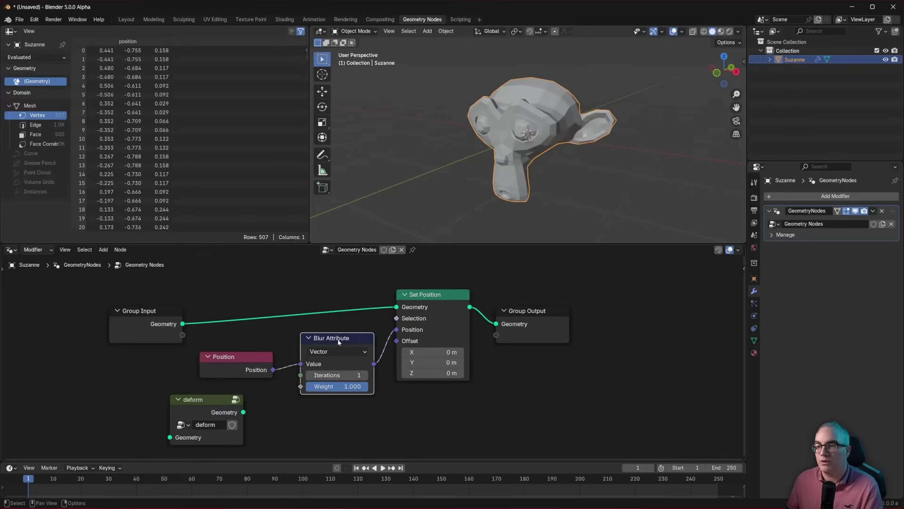
# - Set the Blur Attribute iterations to 4, inspect the smoothed monkey, and realign the Position and Blur Attribute nodes
pyautogui.scroll(2, 358, 344)
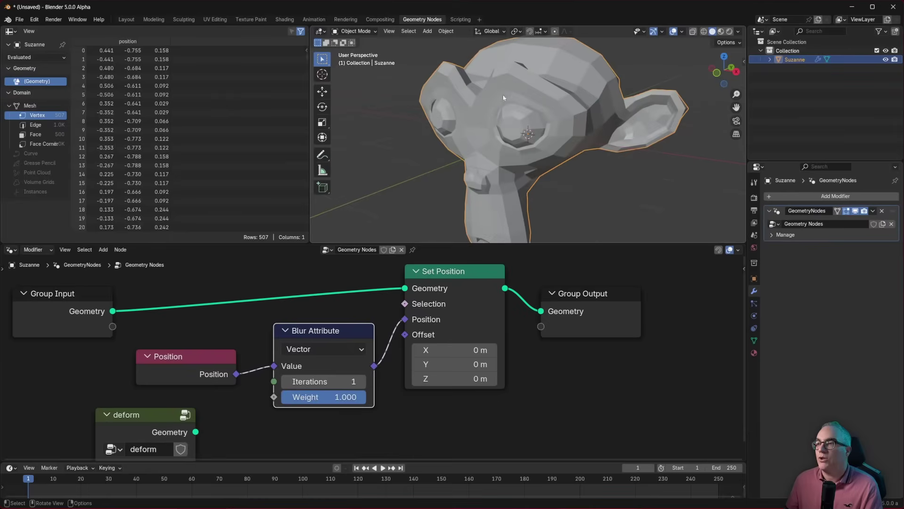
pyautogui.moveTo(360, 381); pyautogui.dragTo(366, 380)
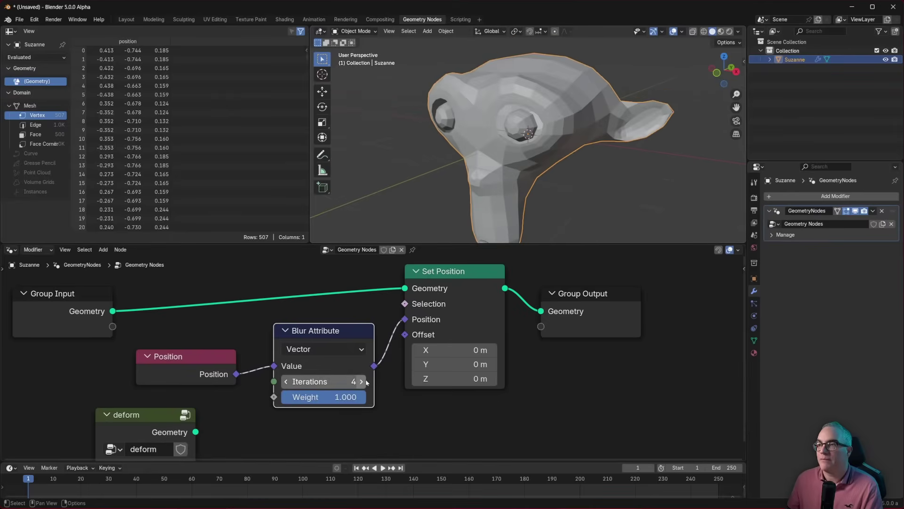
pyautogui.moveTo(541, 141)
pyautogui.mouseDown(button='middle')
pyautogui.moveTo(664, 123)
pyautogui.moveTo(546, 144)
pyautogui.mouseUp(button='middle')
pyautogui.moveTo(330, 329); pyautogui.dragTo(331, 337)
pyautogui.moveTo(199, 358); pyautogui.dragTo(197, 352)
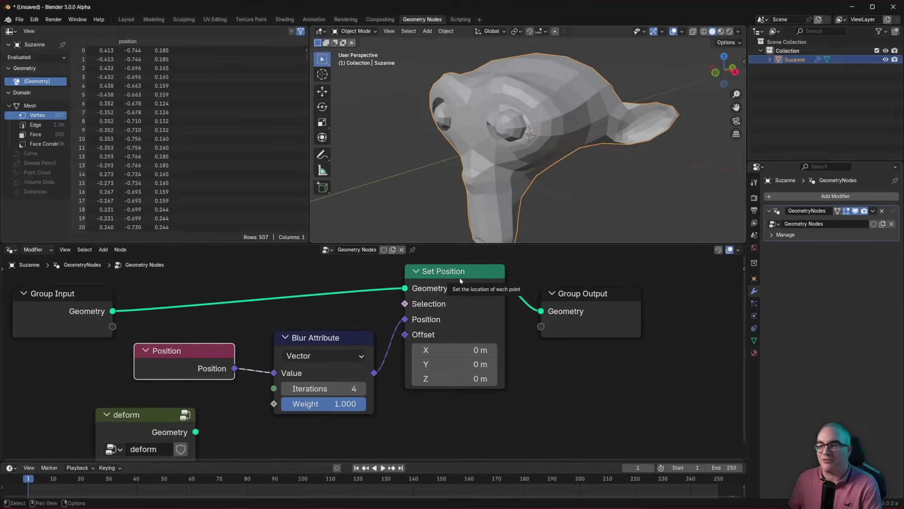
# - Combine the Position, Blur Attribute and Set Position nodes into a node group and return to the parent tree
pyautogui.scroll(-2, 394, 304)
pyautogui.moveTo(215, 409); pyautogui.dragTo(201, 423)
pyautogui.moveTo(403, 402); pyautogui.dragTo(386, 396, button='middle')
pyautogui.scroll(-2, 390, 413)
pyautogui.moveTo(241, 293); pyautogui.dragTo(424, 411)
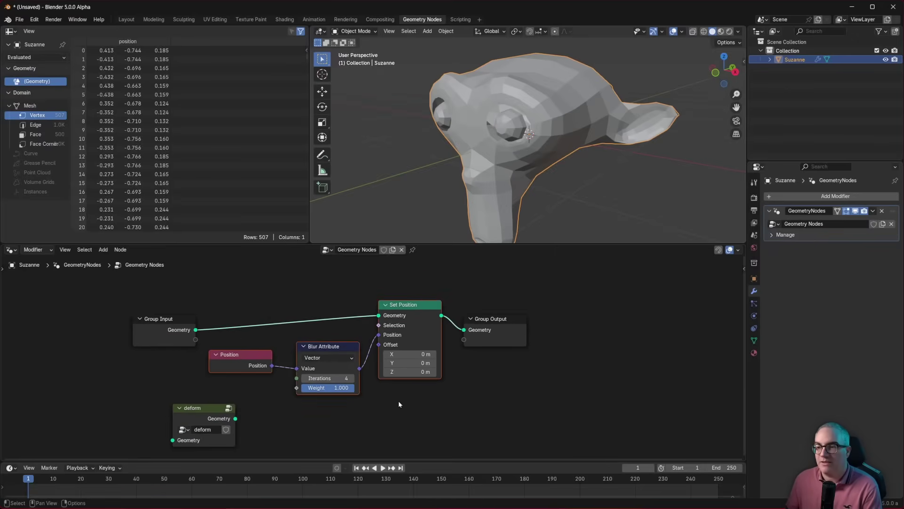
pyautogui.hotkey('ctrl', 'g')
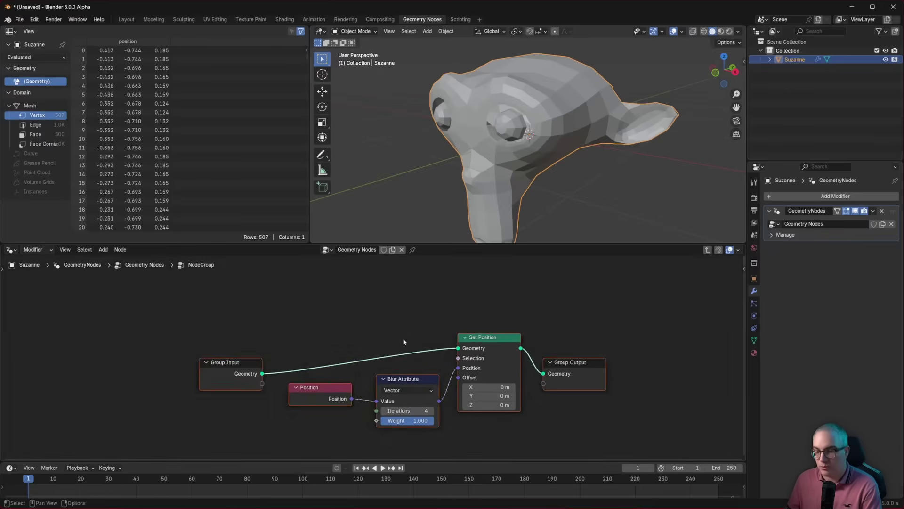
pyautogui.press('Tab')
# - Centre the new group node between Group Input and Group Output and rename it "smooth"
pyautogui.moveTo(326, 329); pyautogui.dragTo(354, 322)
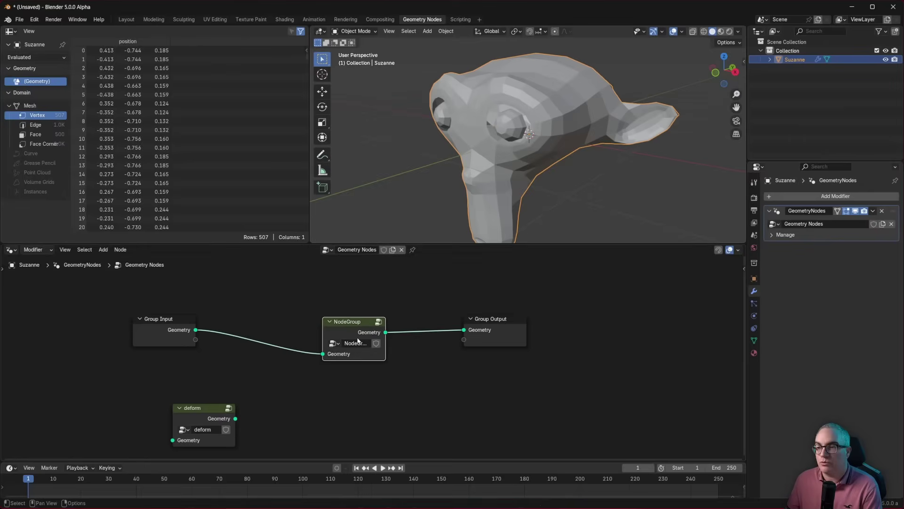
pyautogui.doubleClick(356, 344)
pyautogui.write('smooth')
pyautogui.press('Return')
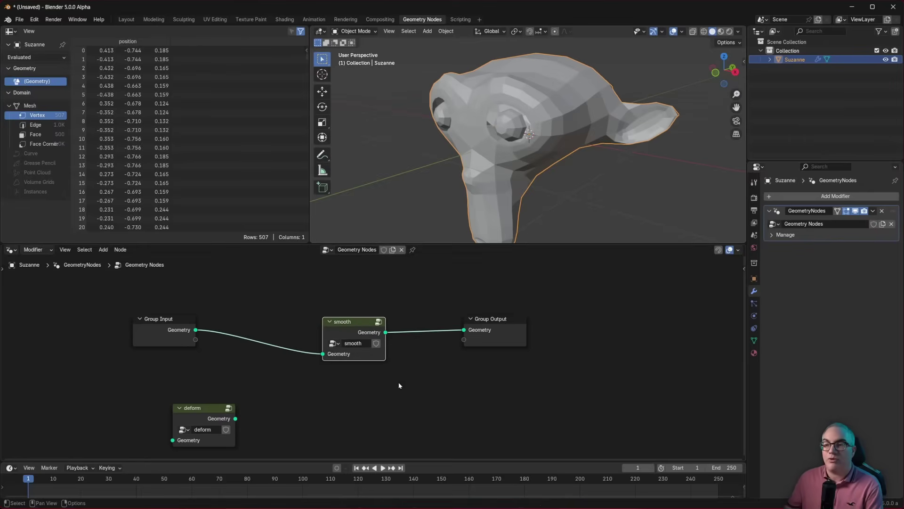
# - Detach the smooth node from the geometry link and park it beside the deform node, below the main chain
pyautogui.keyDown('alt'); pyautogui.moveTo(346, 323); pyautogui.dragTo(279, 410); pyautogui.keyUp('alt')
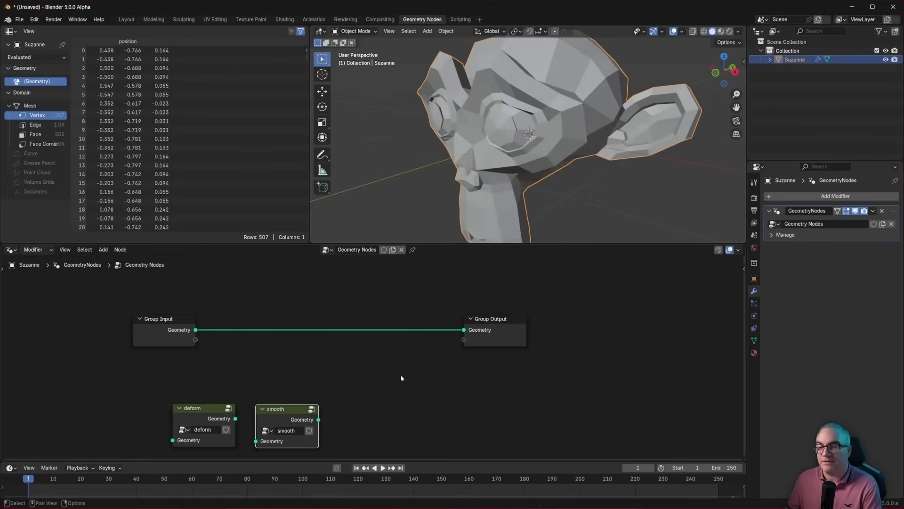
pyautogui.scroll(-2, 245, 362)
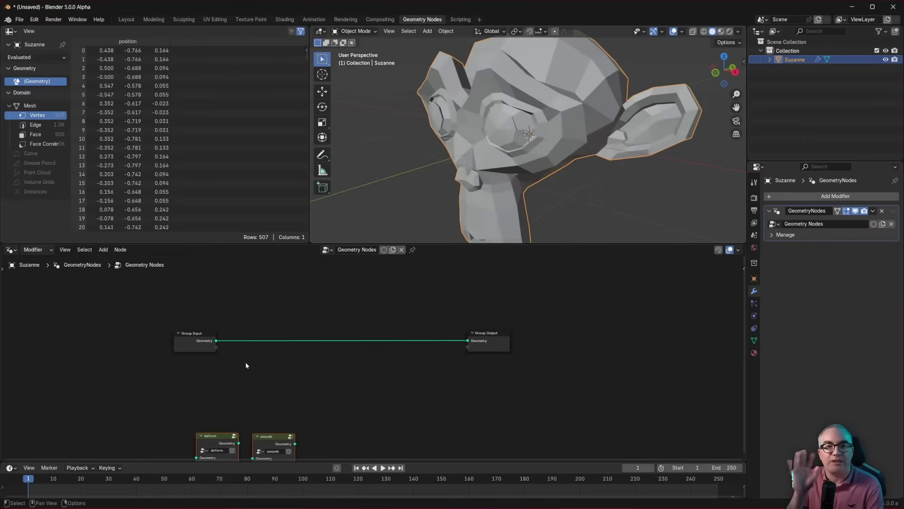
pyautogui.scroll(2, 245, 362)
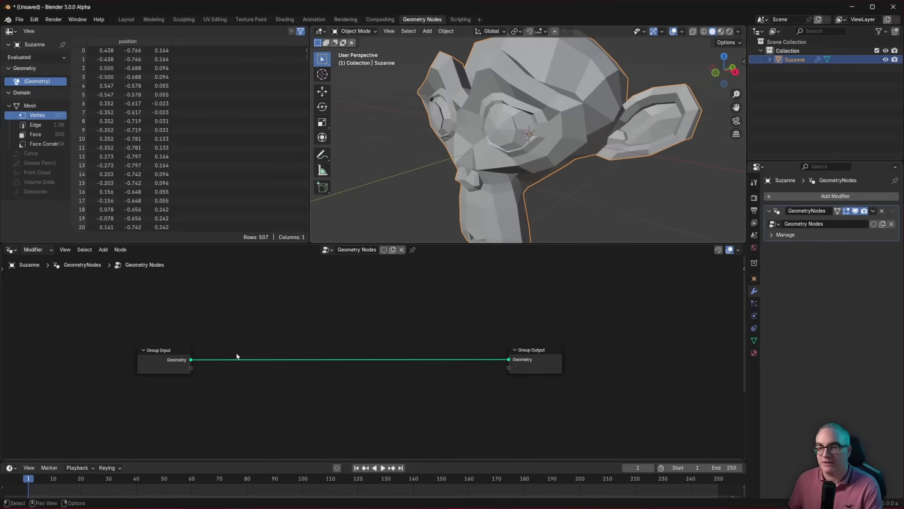
# - Annotate the geometry link with freehand circles, one near Group Input and one near Group Output
pyautogui.moveTo(257, 321)
pyautogui.mouseDown()
pyautogui.moveTo(242, 400)
pyautogui.moveTo(250, 353)
pyautogui.mouseUp()
pyautogui.moveTo(453, 324)
pyautogui.mouseDown()
pyautogui.moveTo(485, 327)
pyautogui.moveTo(451, 386)
pyautogui.mouseUp()
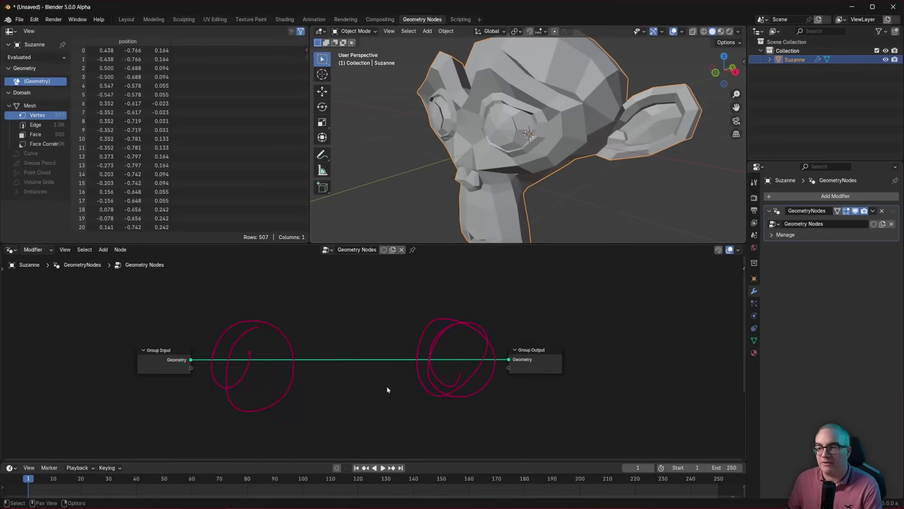
pyautogui.moveTo(371, 396); pyautogui.dragTo(348, 339, button='middle')
pyautogui.moveTo(359, 370); pyautogui.dragTo(357, 422, button='middle')
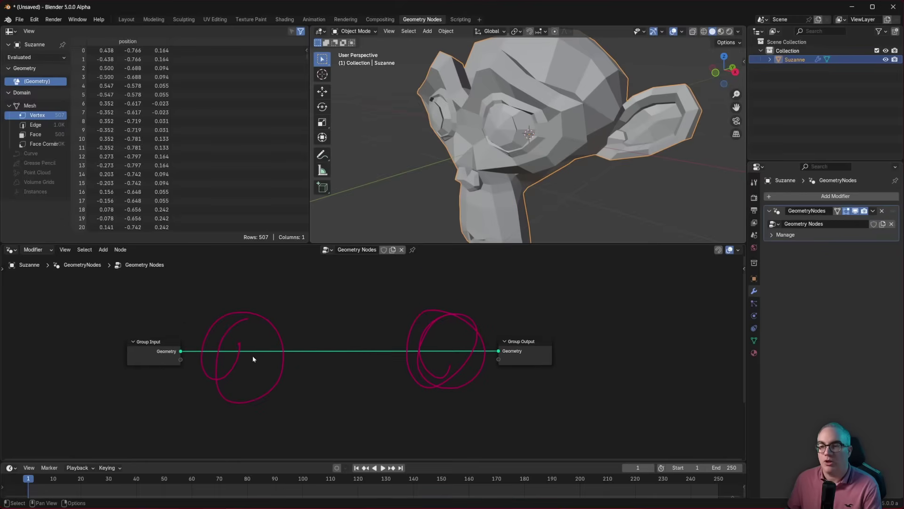
# - Insert a Transform Geometry node on the link just after Group Input, at the first annotated circle
pyautogui.hotkey('shift', 'a')
pyautogui.moveTo(262, 348)
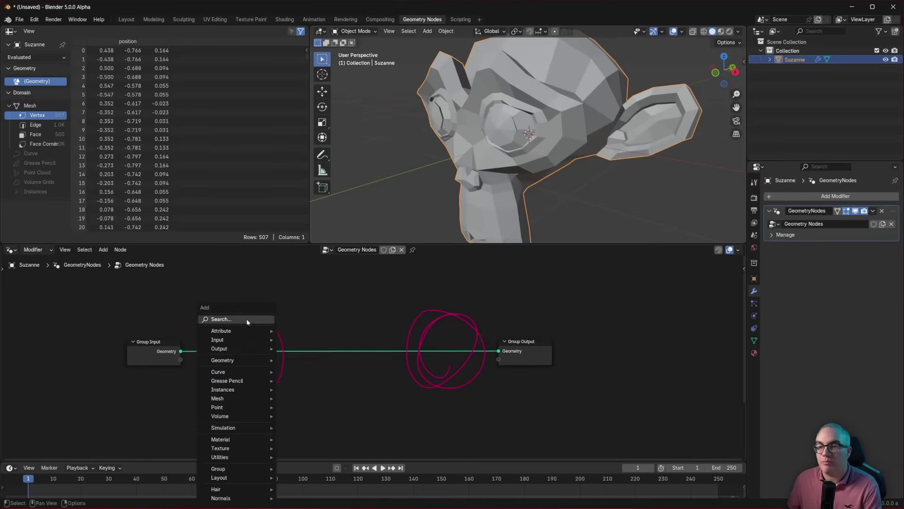
pyautogui.click(247, 319)
pyautogui.write('tra')
pyautogui.press('Return')
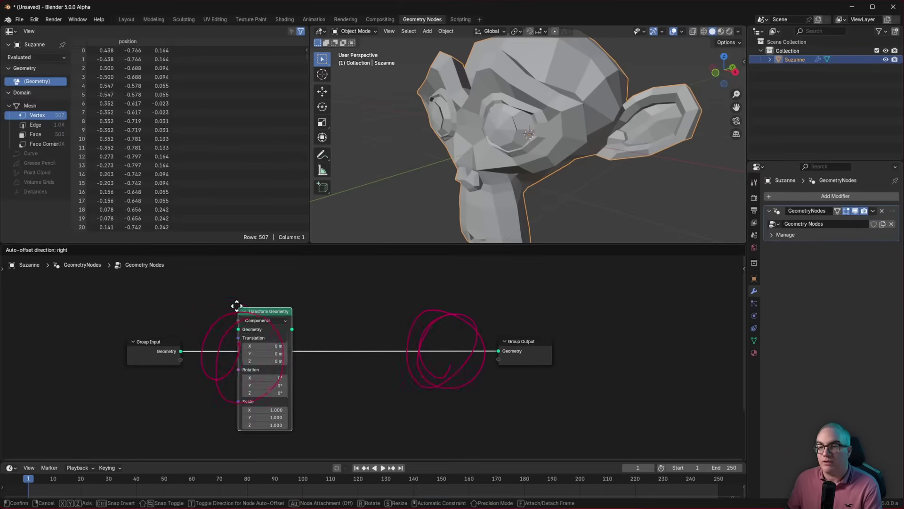
pyautogui.click(253, 328)
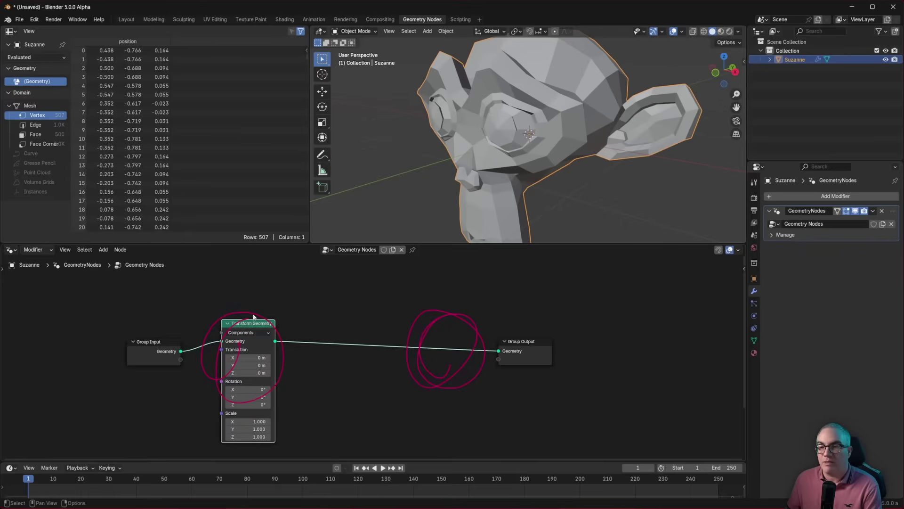
# - Erase the annotation around Transform Geometry and wrap the node in a frame labelled "complex!!!!"
pyautogui.moveTo(253, 318); pyautogui.dragTo(295, 406, button='right')
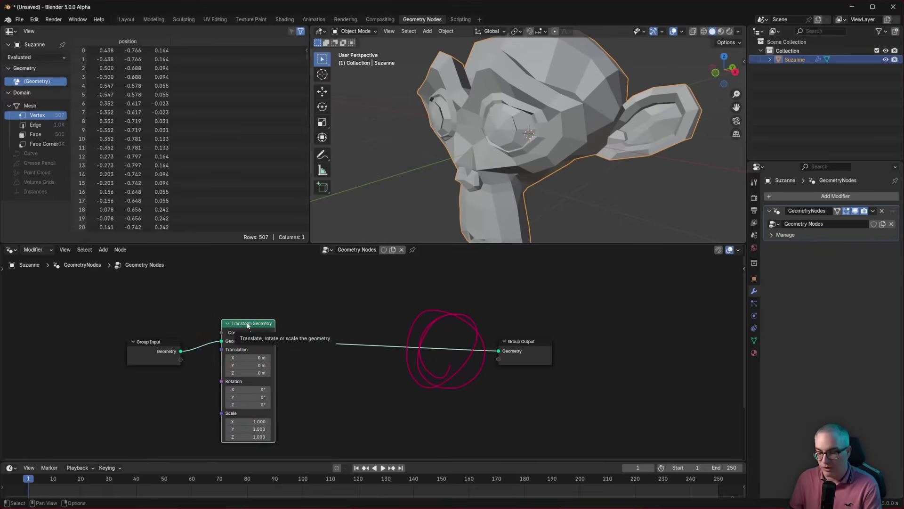
pyautogui.hotkey('ctrl', 'j')
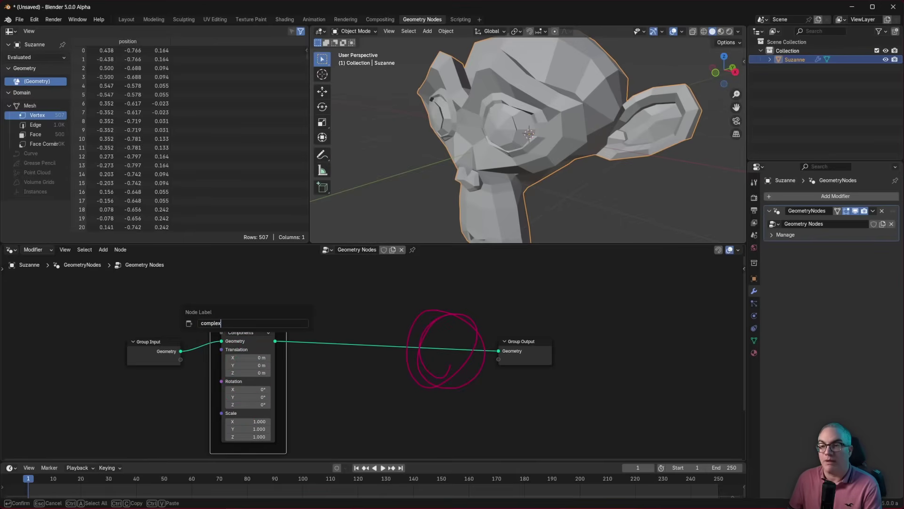
pyautogui.write('complex!!!!')
pyautogui.press('Return')
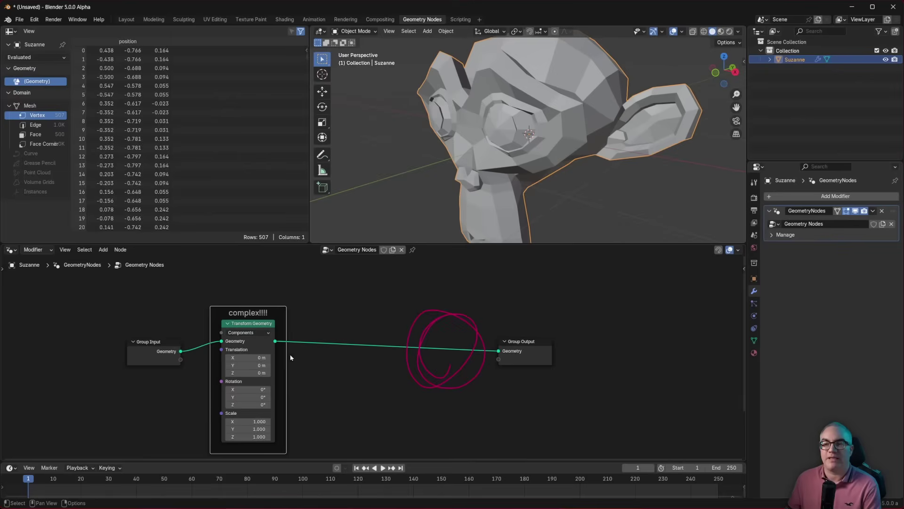
# - Insert a Set Material node on the geometry link just before Group Output
pyautogui.moveTo(289, 357); pyautogui.dragTo(201, 330, button='middle')
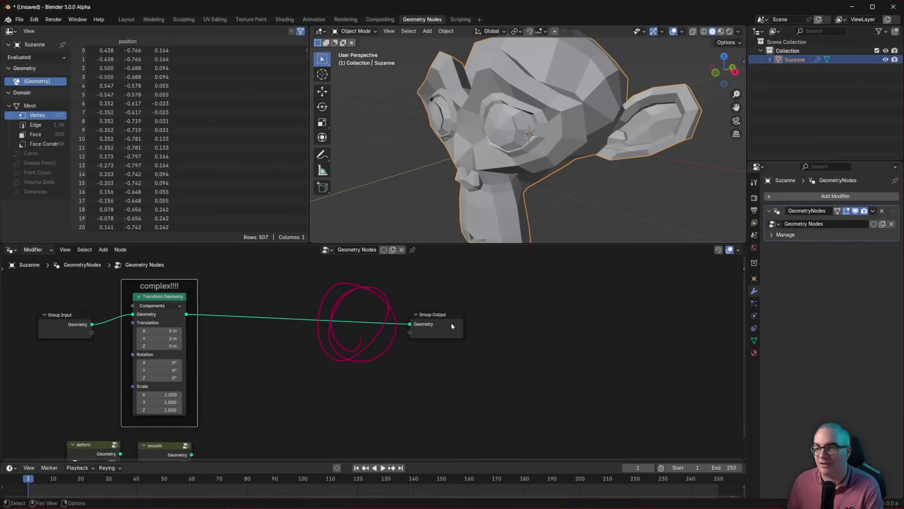
pyautogui.hotkey('shift', 'a')
pyautogui.moveTo(482, 315)
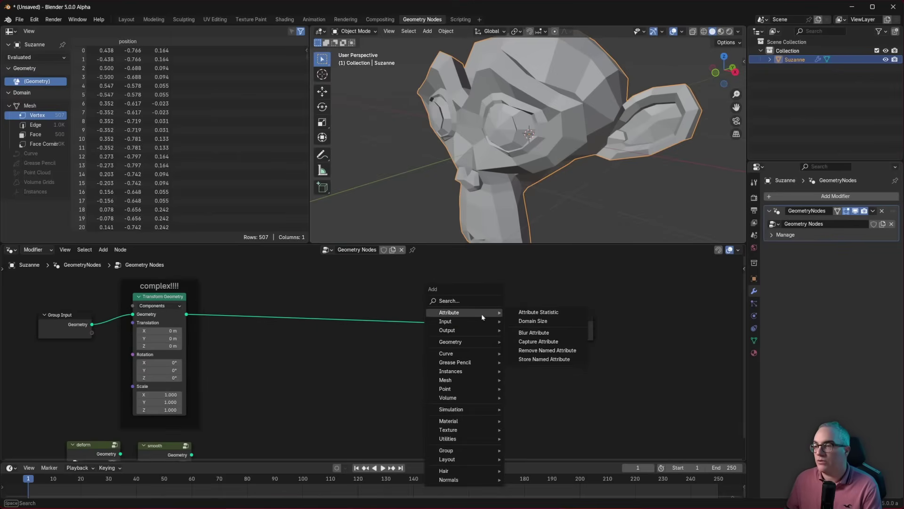
pyautogui.write('set')
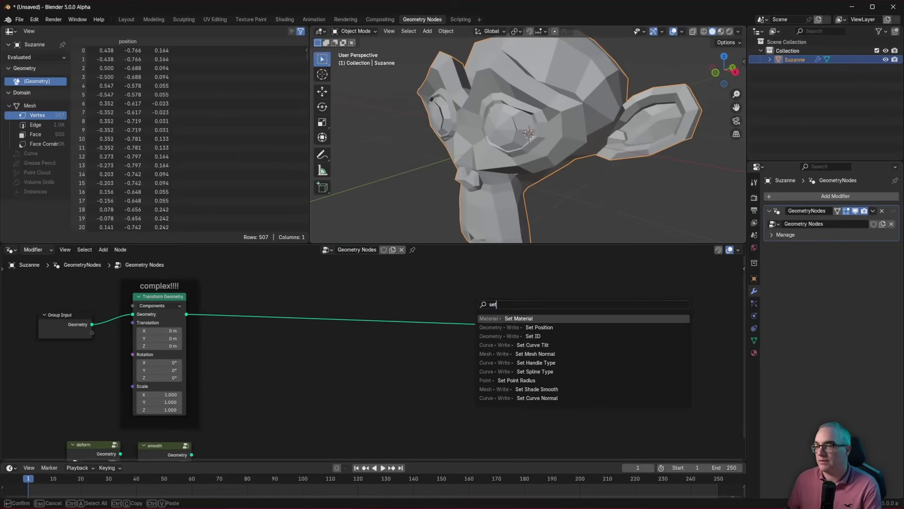
pyautogui.click(519, 318)
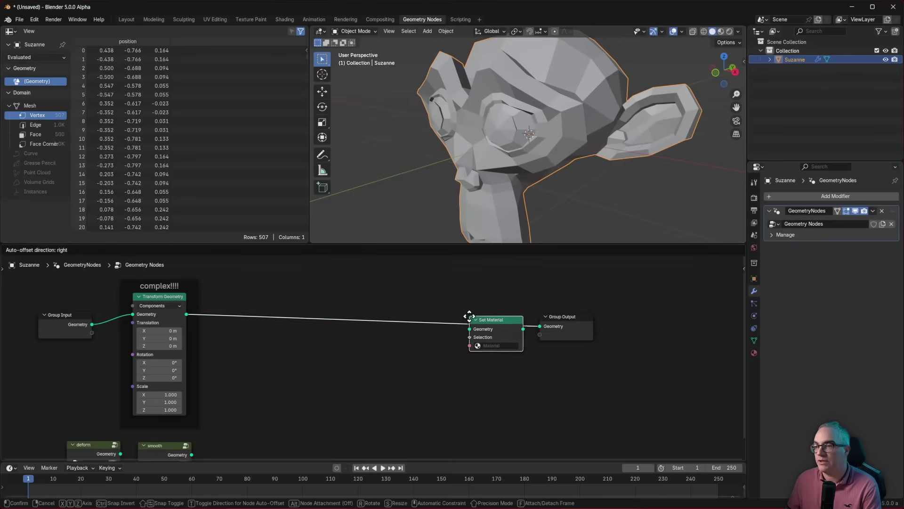
pyautogui.click(492, 322)
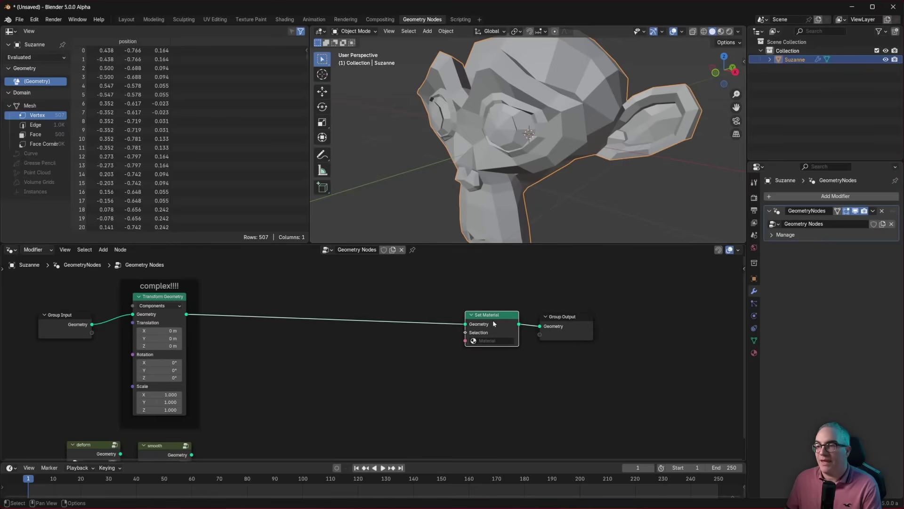
# - Wrap the Set Material node in a frame labelled "complex!!!!" and position the node in front of Group Output
pyautogui.moveTo(489, 315); pyautogui.dragTo(472, 311)
pyautogui.hotkey('ctrl', 'j')
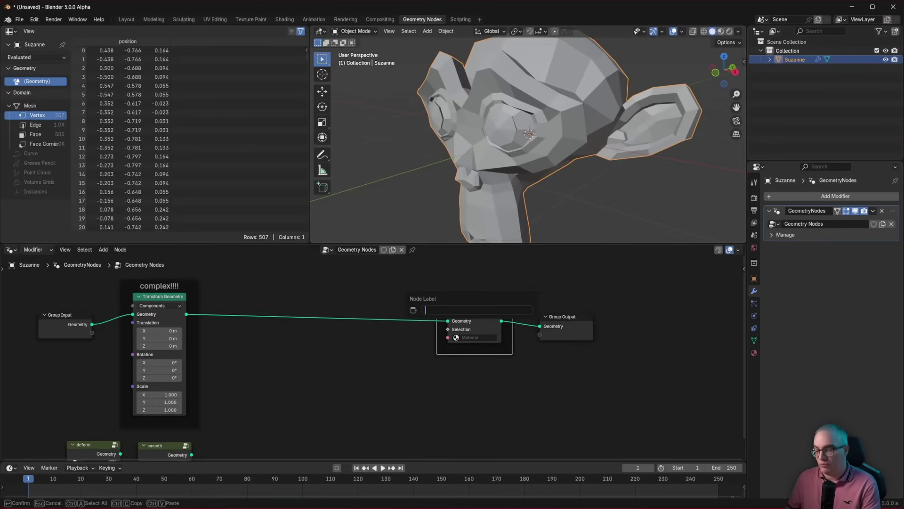
pyautogui.write('complex!')
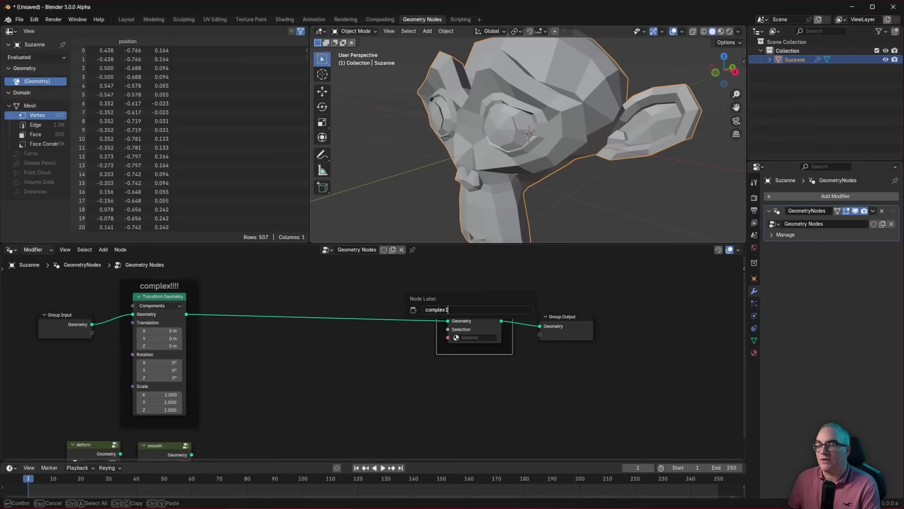
pyautogui.write('!!!')
pyautogui.press('Return')
pyautogui.moveTo(475, 309); pyautogui.dragTo(475, 330)
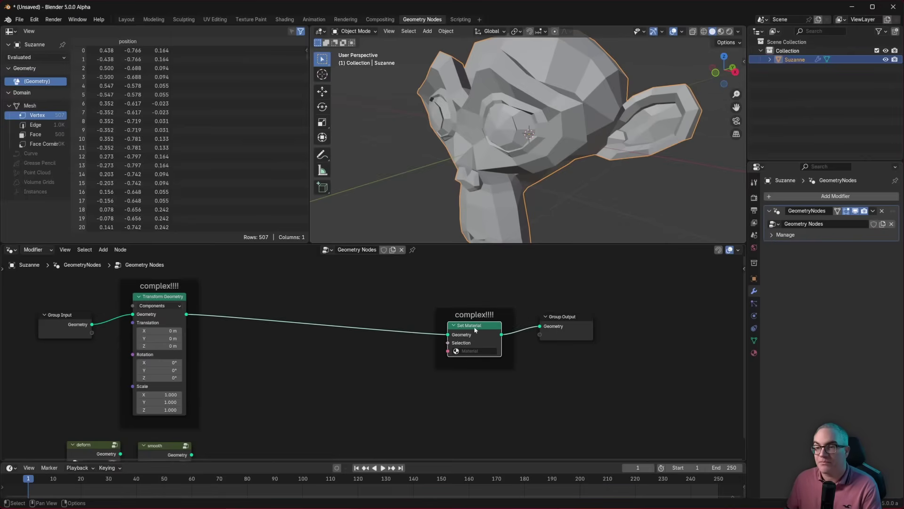
# - Insert the parked deform node on the geometry link between the two "complex!!!!" frames
pyautogui.moveTo(328, 384); pyautogui.dragTo(311, 381, button='middle')
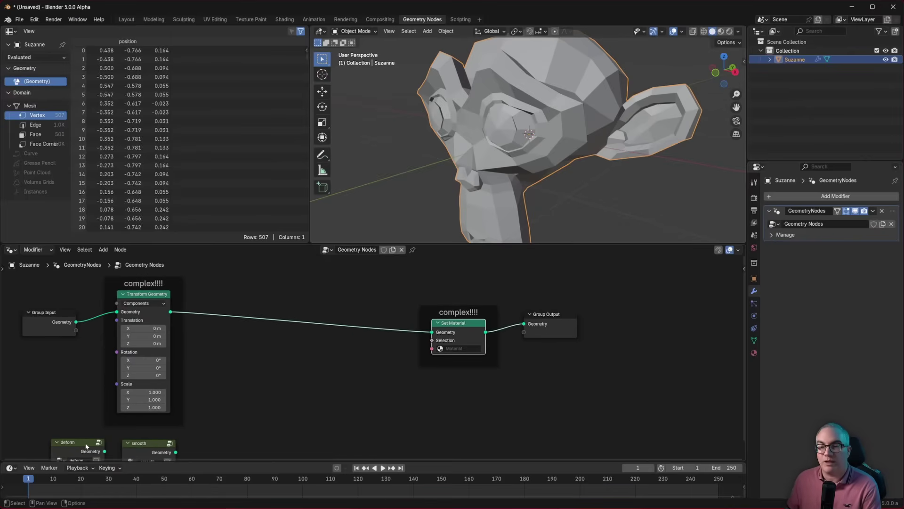
pyautogui.moveTo(86, 446); pyautogui.dragTo(314, 309)
pyautogui.moveTo(384, 303); pyautogui.dragTo(410, 315, button='middle')
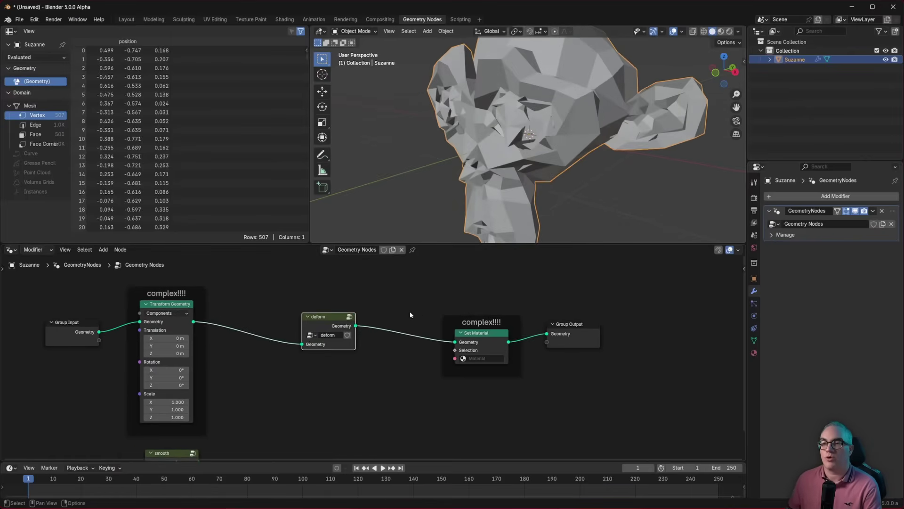
# - Move the Transform Geometry and Set Material frames close to the deform node on either side
pyautogui.scroll(-2, 372, 316)
pyautogui.moveTo(213, 313); pyautogui.dragTo(271, 301)
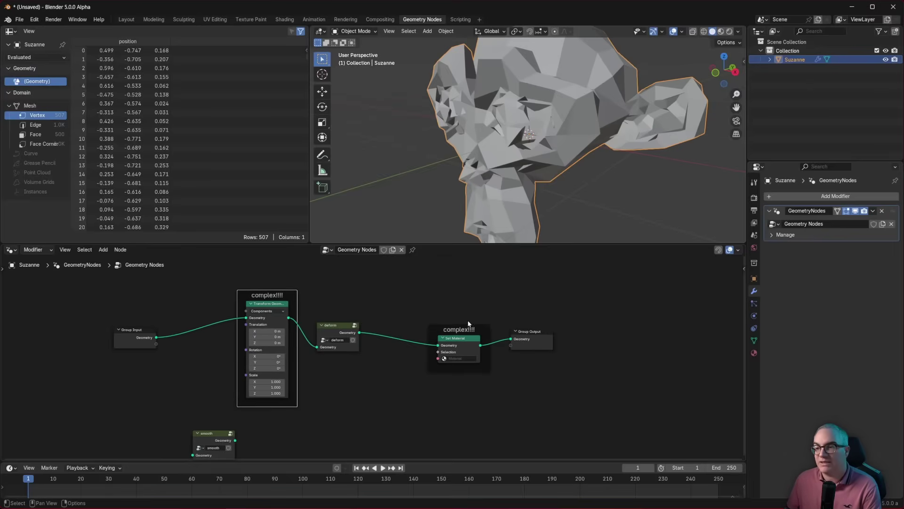
pyautogui.moveTo(464, 329); pyautogui.dragTo(418, 320)
pyautogui.scroll(3, 343, 349)
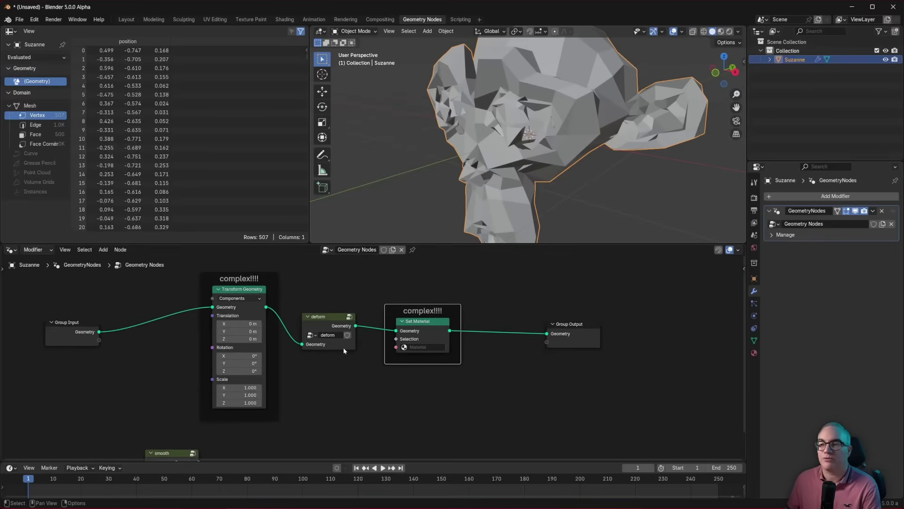
pyautogui.moveTo(343, 349); pyautogui.dragTo(339, 369, button='middle')
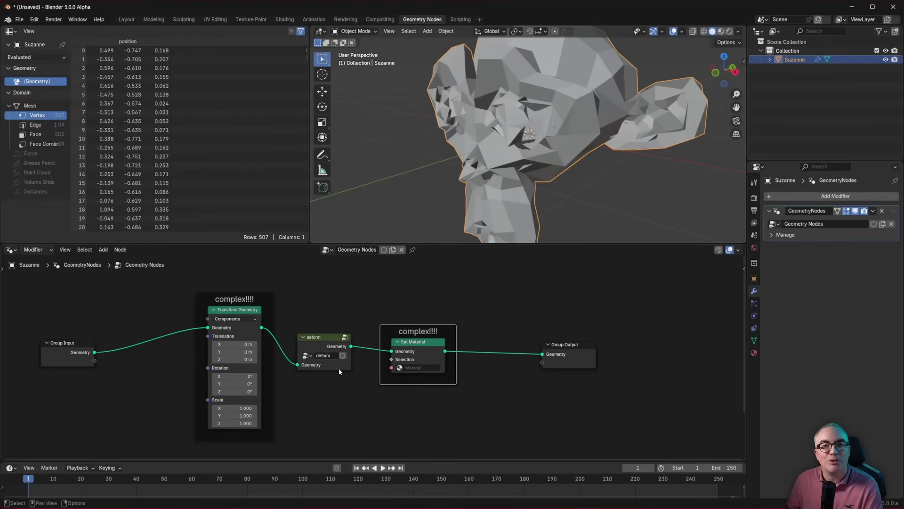
# - Group the framed Transform Geometry, deform and framed Set Material nodes, then return to the parent tree and name the group "complex"
pyautogui.moveTo(169, 277); pyautogui.dragTo(472, 423)
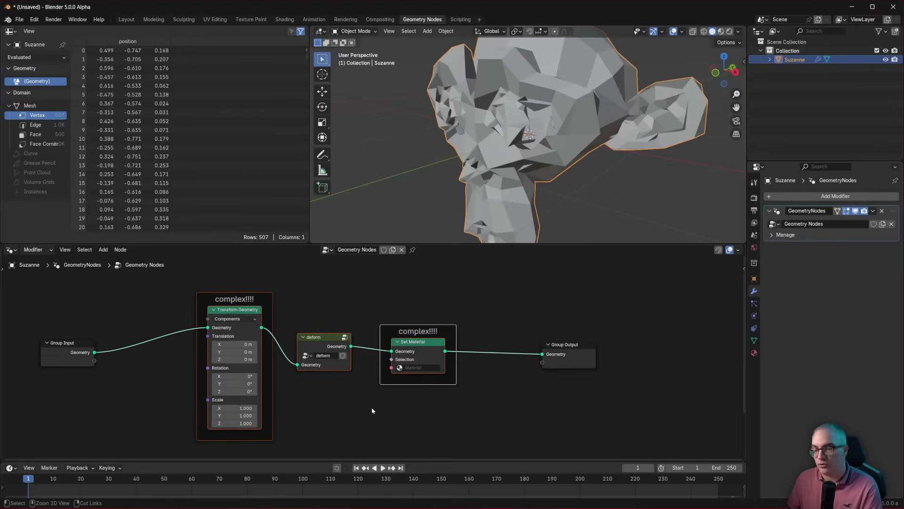
pyautogui.hotkey('ctrl', 'g')
pyautogui.press('Home')
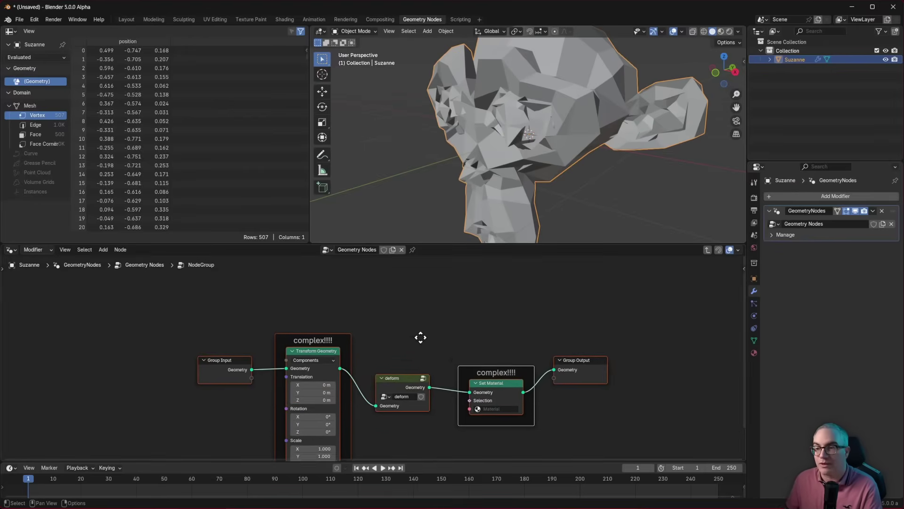
pyautogui.click(409, 317)
pyautogui.press('Tab')
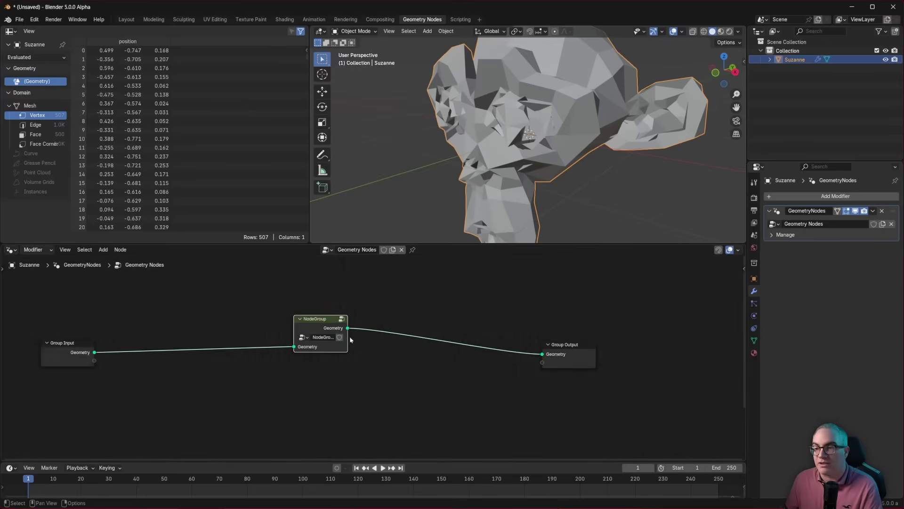
pyautogui.click(319, 335)
pyautogui.write('complex')
pyautogui.press('Return')
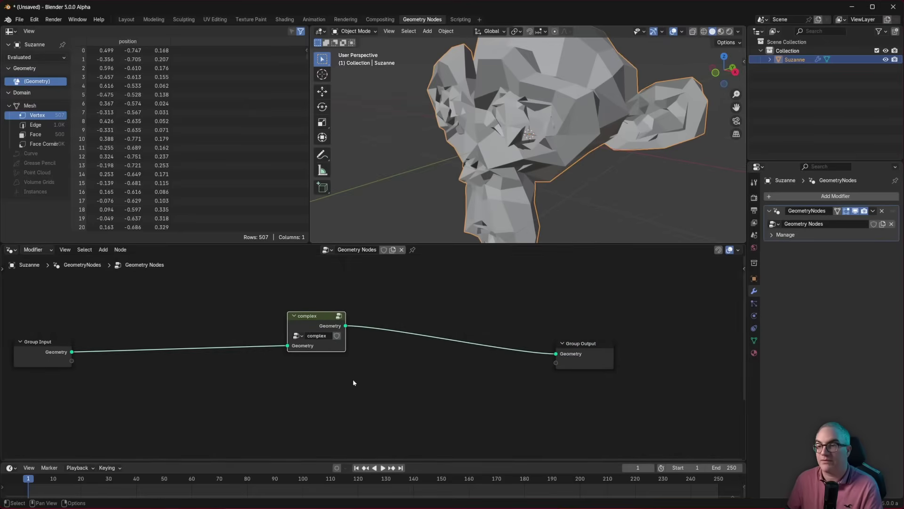
# - Move Group Input and Group Output close to the complex group node on either side
pyautogui.moveTo(44, 342); pyautogui.dragTo(218, 325)
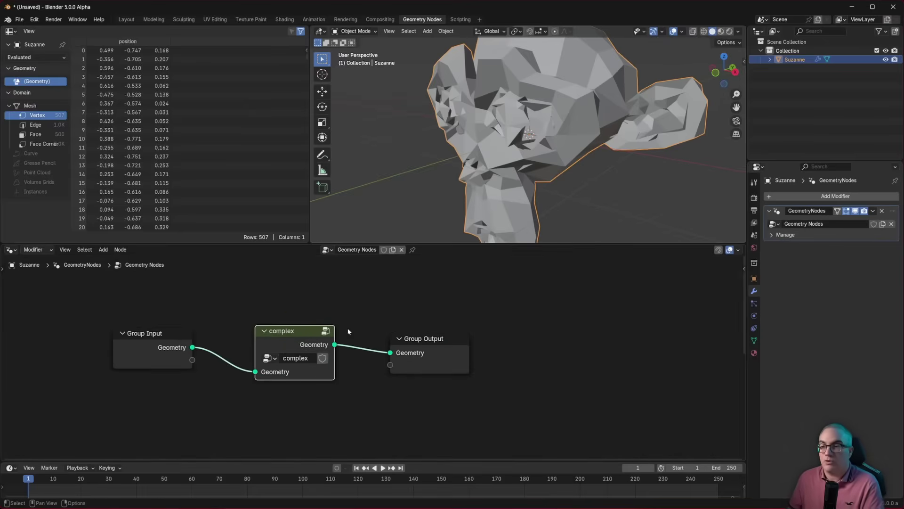
pyautogui.moveTo(406, 328); pyautogui.dragTo(451, 325, button='middle')
pyautogui.moveTo(331, 329); pyautogui.dragTo(329, 332)
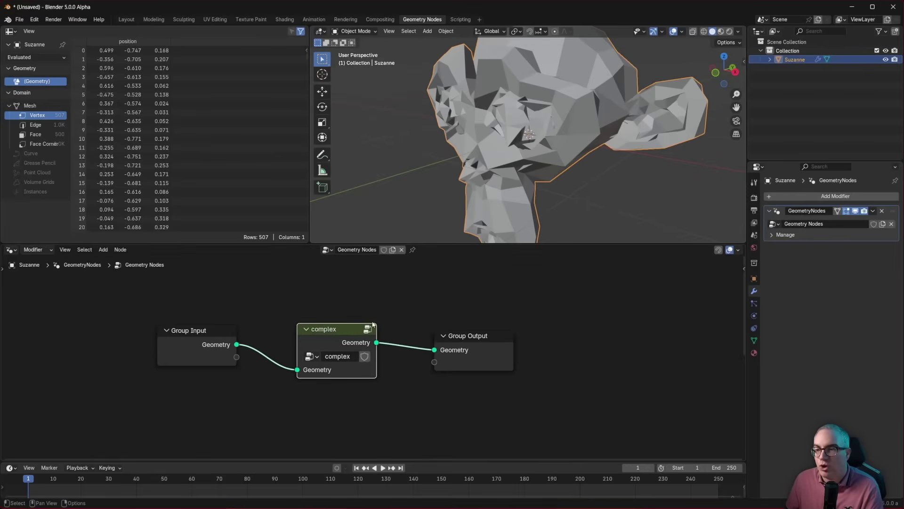
# - Delete the unconnected smooth node parked below the complex group node
pyautogui.scroll(-2, 358, 370)
pyautogui.scroll(2, 358, 370)
pyautogui.moveTo(413, 423)
pyautogui.mouseDown(button='middle')
pyautogui.moveTo(408, 297)
pyautogui.moveTo(404, 417)
pyautogui.mouseUp(button='middle')
pyautogui.scroll(-5, 318, 306)
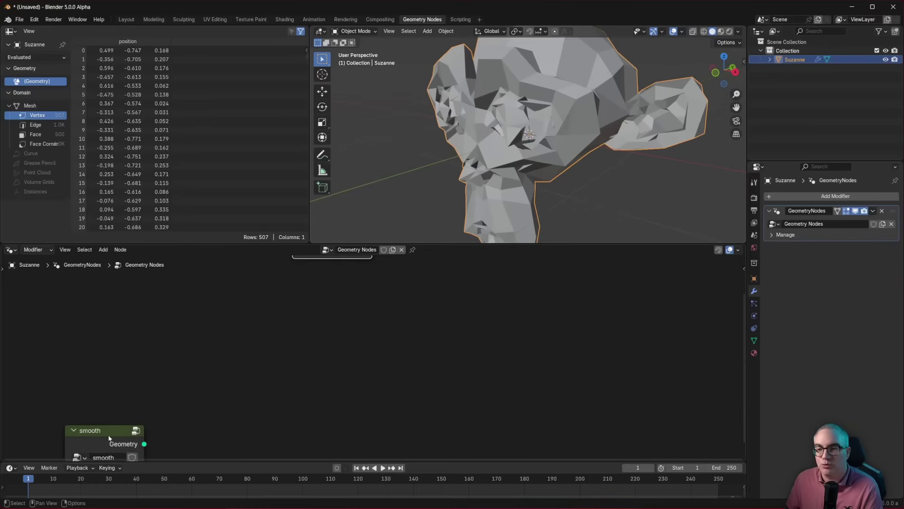
pyautogui.hscroll(-6, 109, 437)
pyautogui.scroll(-3, 108, 437)
pyautogui.scroll(3, 347, 392)
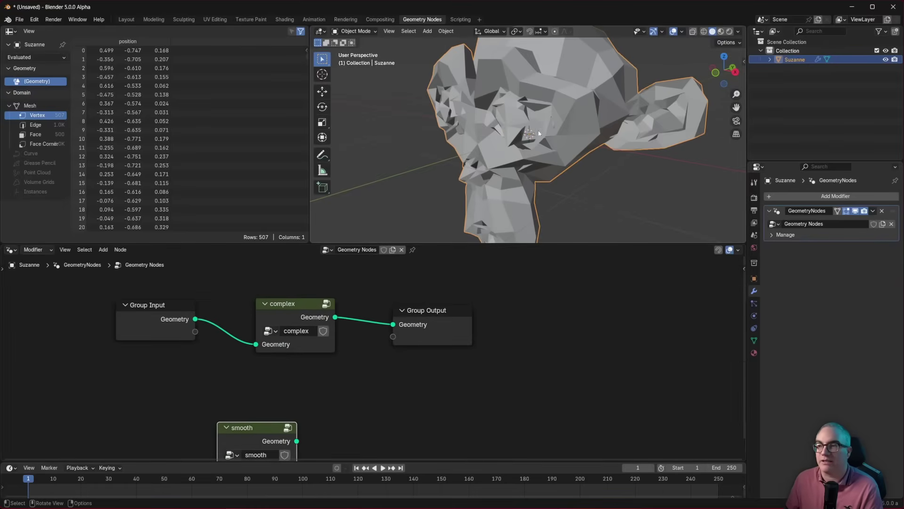
pyautogui.moveTo(264, 427); pyautogui.dragTo(268, 397)
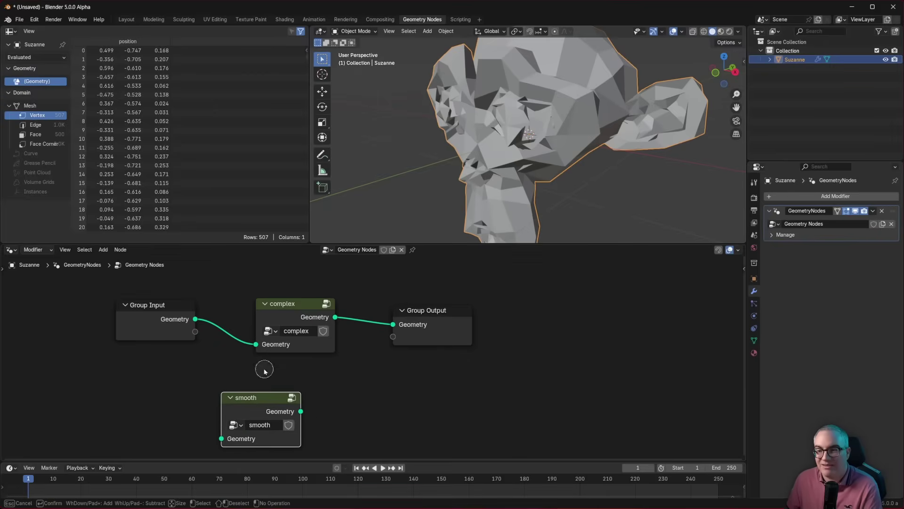
pyautogui.press('x')
# - Open the complex group for editing, detach the deform node from its links and park it above the chain
pyautogui.click(293, 309)
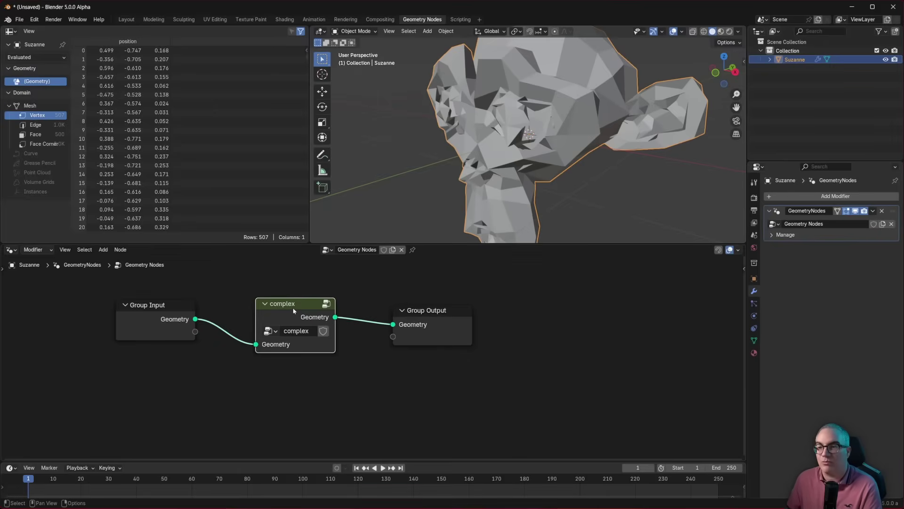
pyautogui.press('Tab')
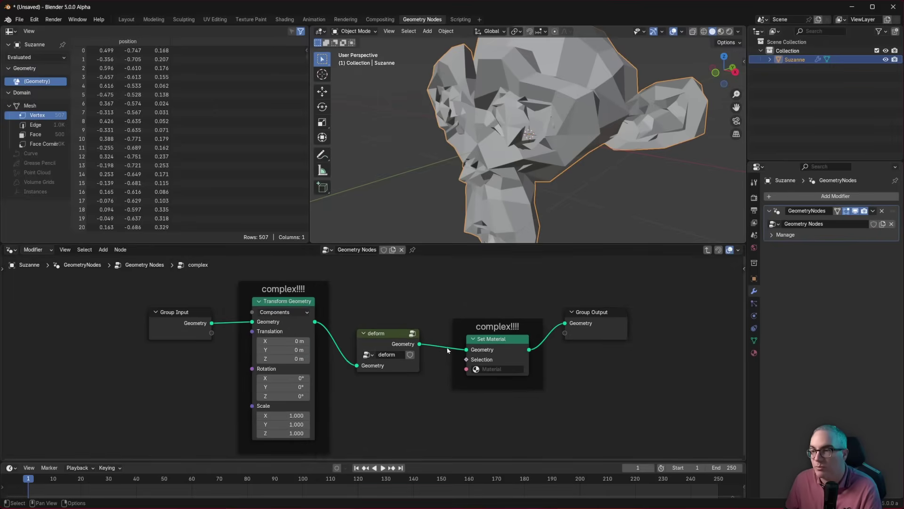
pyautogui.moveTo(405, 347); pyautogui.dragTo(387, 360, button='middle')
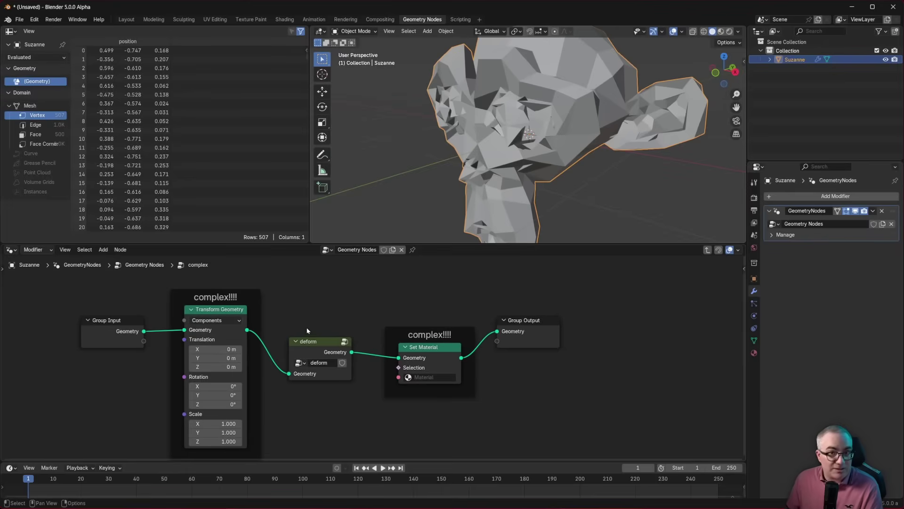
pyautogui.click(297, 347)
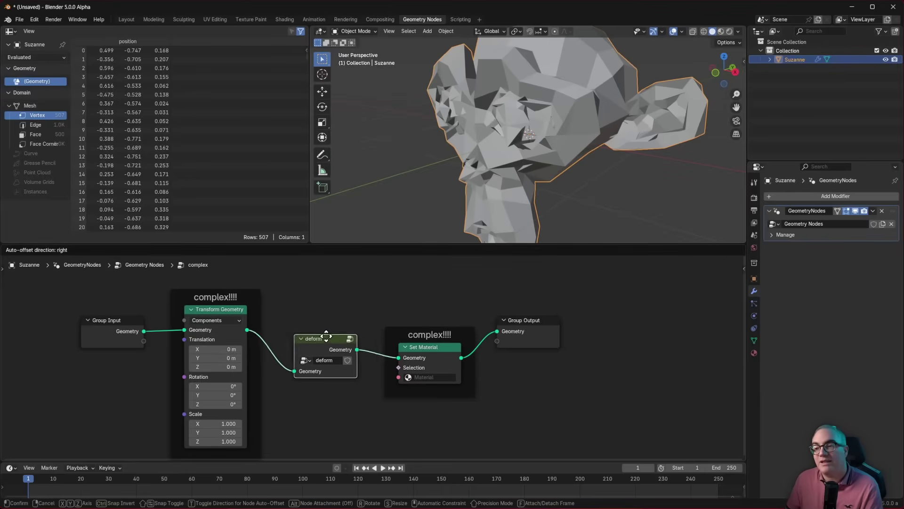
pyautogui.scroll(3, 272, 336)
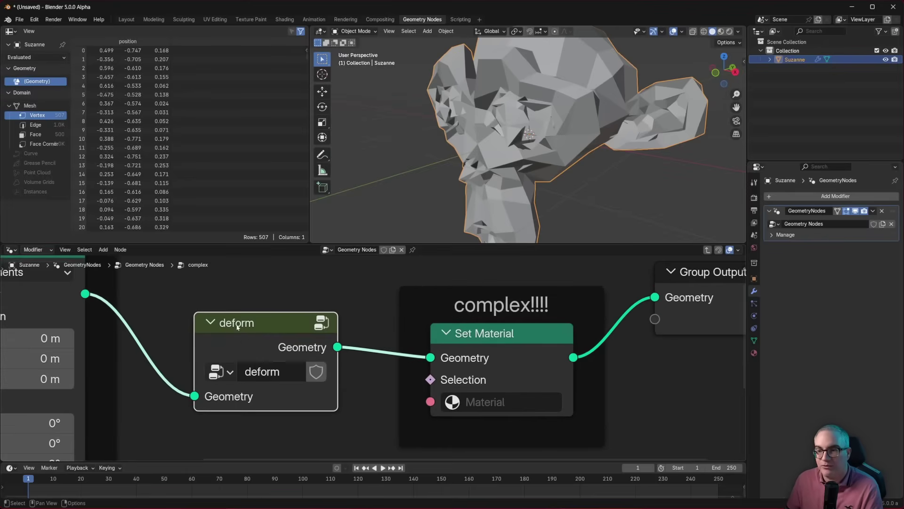
pyautogui.scroll(-3, 240, 329)
pyautogui.scroll(-1, 240, 328)
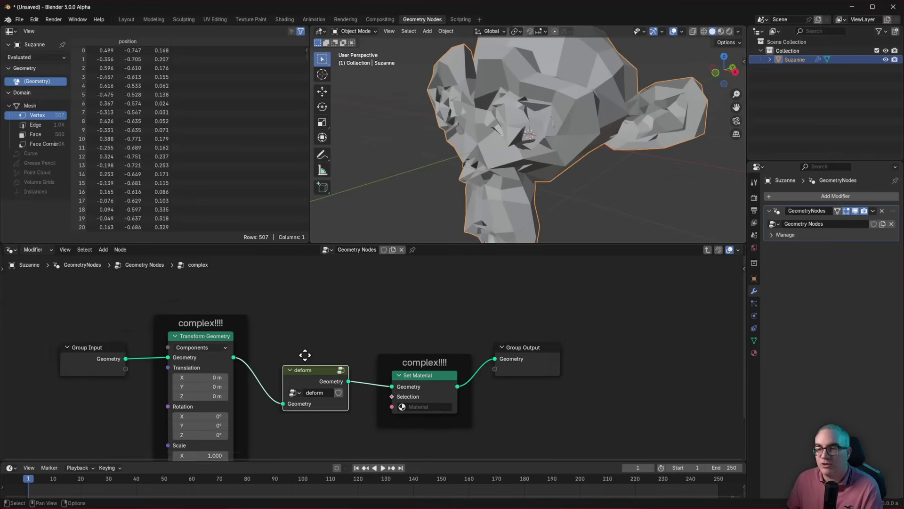
pyautogui.keyDown('alt'); pyautogui.moveTo(314, 377); pyautogui.dragTo(328, 301); pyautogui.keyUp('alt')
# - Add the existing smooth node group on the link between Transform Geometry and Set Material
pyautogui.hotkey('shift', 'a')
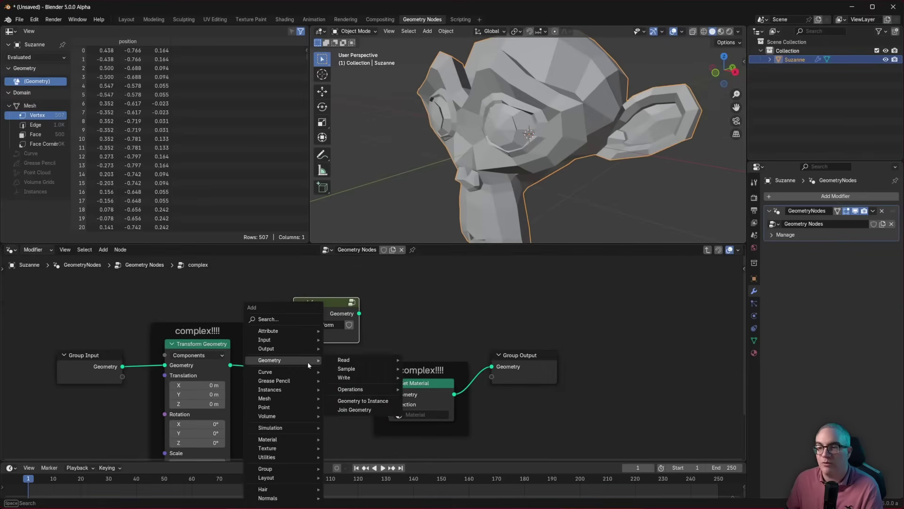
pyautogui.moveTo(285, 470)
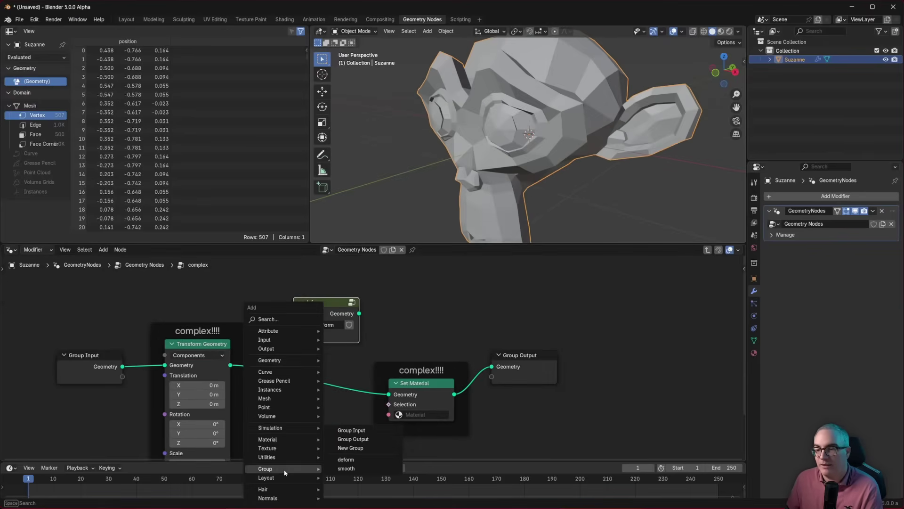
pyautogui.click(346, 469)
pyautogui.click(310, 380)
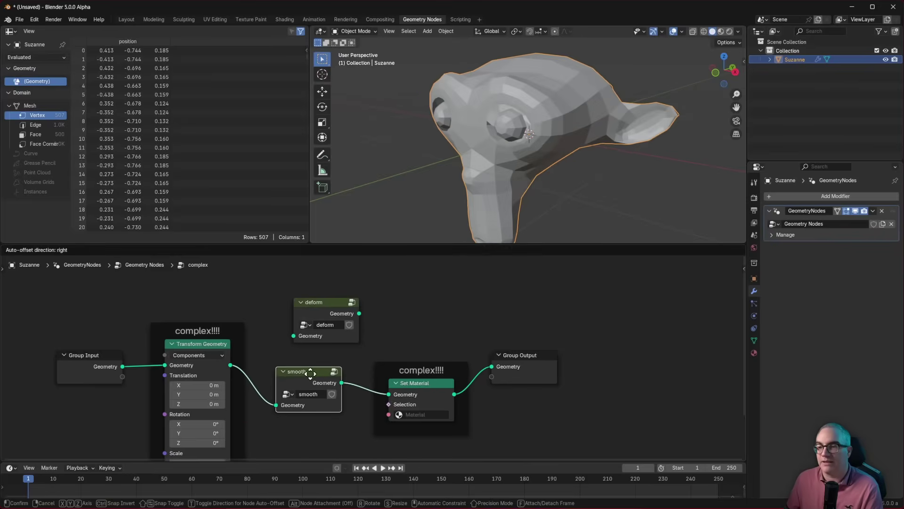
# - Align the detached deform node directly above the smooth node
pyautogui.moveTo(329, 412); pyautogui.dragTo(393, 393, button='middle')
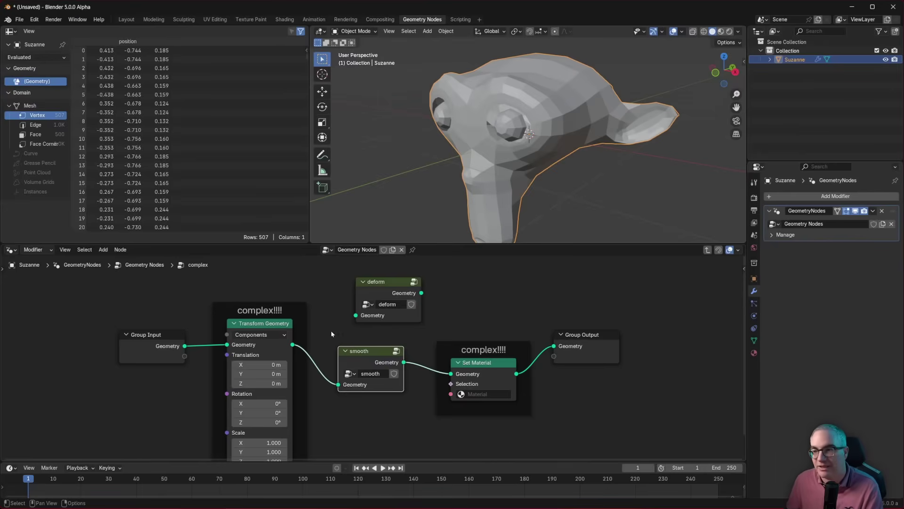
pyautogui.moveTo(360, 344); pyautogui.dragTo(328, 360, button='middle')
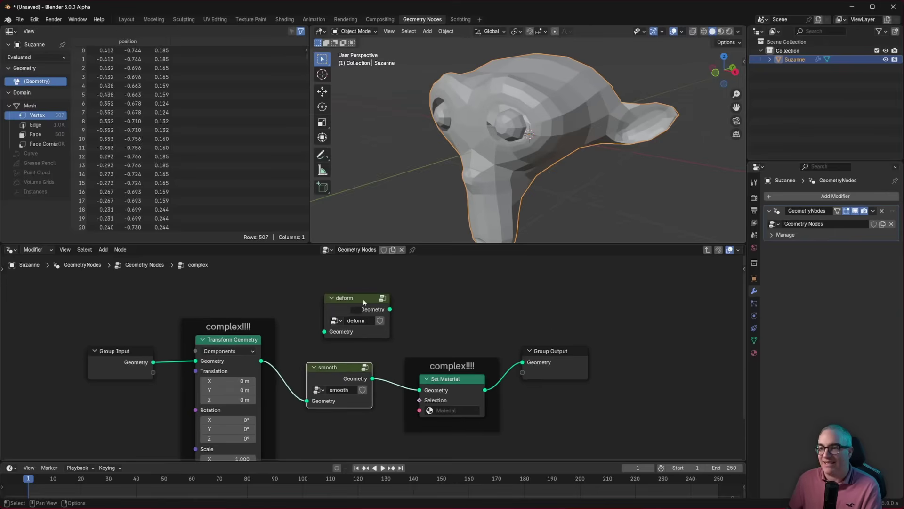
pyautogui.moveTo(364, 302); pyautogui.dragTo(345, 302)
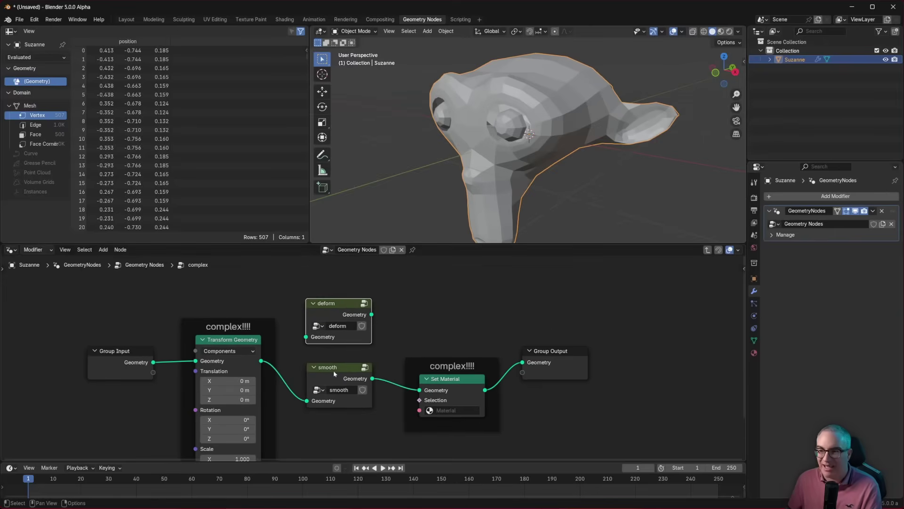
pyautogui.scroll(1, 333, 364)
pyautogui.scroll(-2, 372, 358)
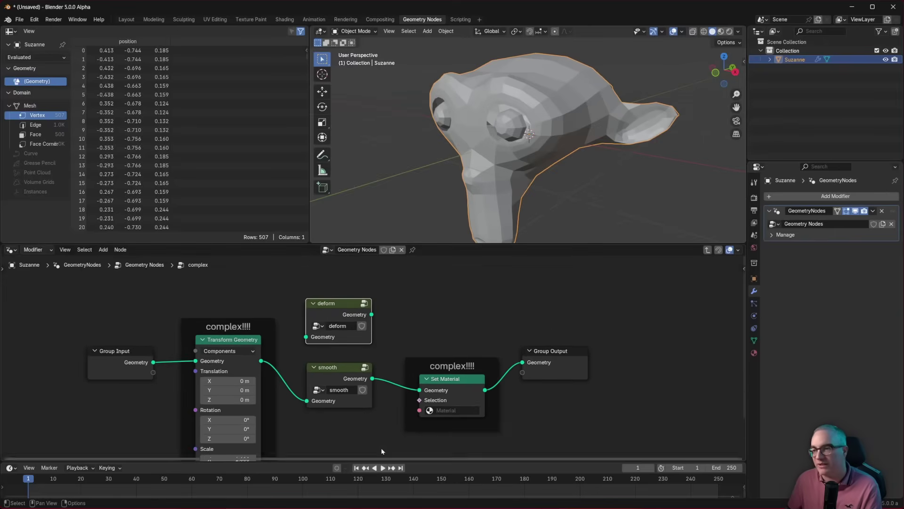
# - Align the smooth node directly below the detached deform node and leave the complex group
pyautogui.moveTo(348, 368)
pyautogui.mouseDown()
pyautogui.moveTo(451, 282)
pyautogui.moveTo(379, 375)
pyautogui.moveTo(343, 376)
pyautogui.mouseUp()
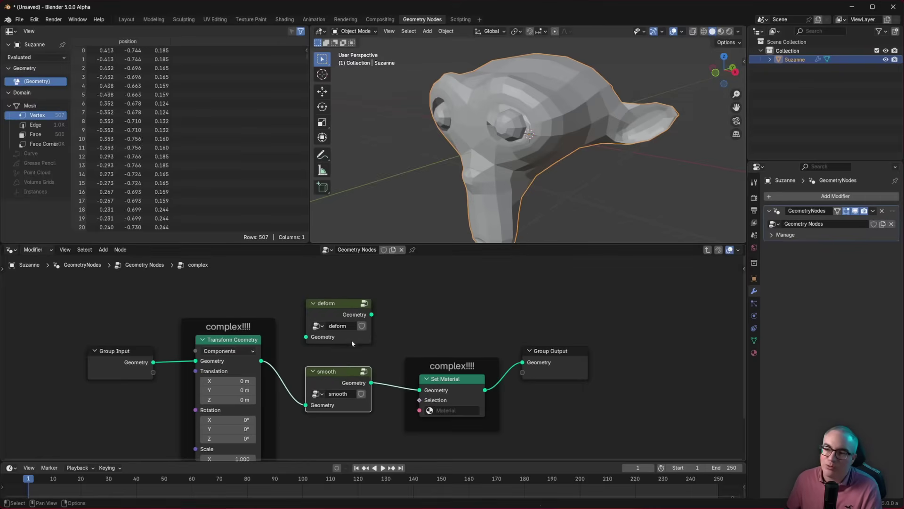
pyautogui.click(339, 302)
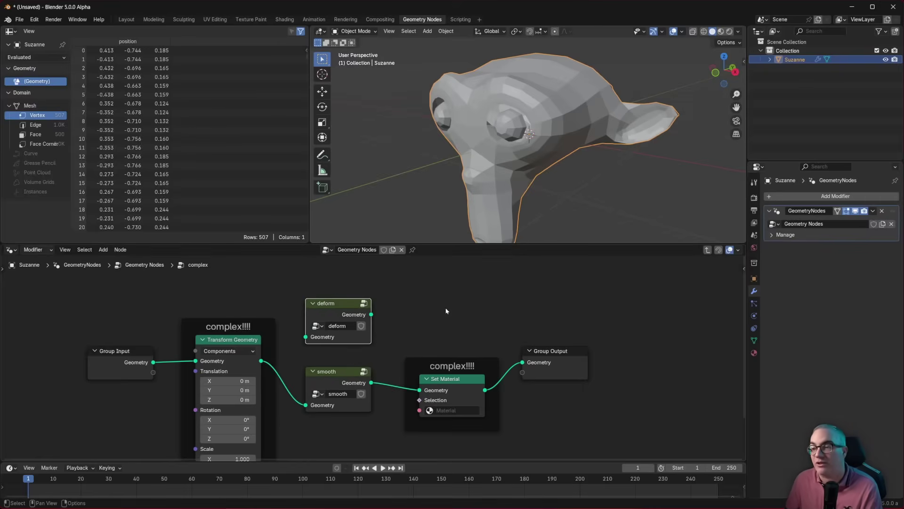
pyautogui.press('Tab')
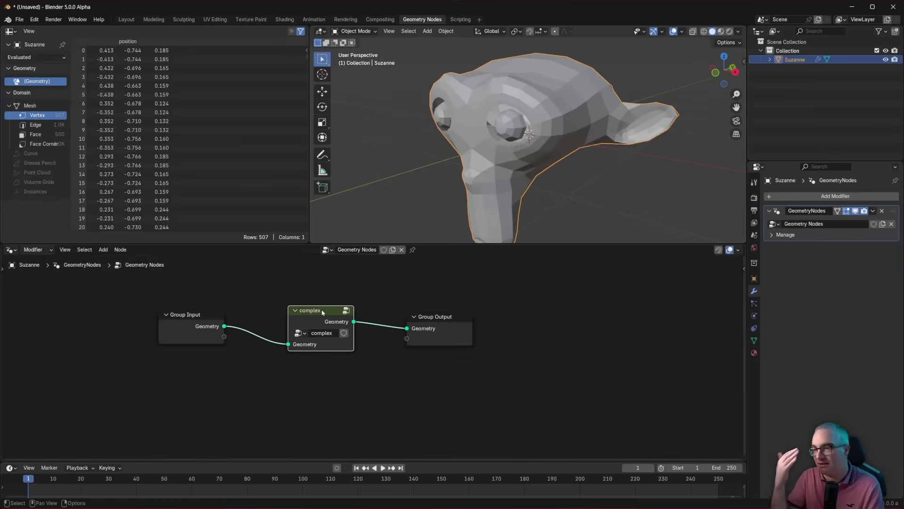
# - Add the existing smooth node group unconnected below the complex node and draw an annotation arrow from it to complex
pyautogui.moveTo(357, 312); pyautogui.dragTo(355, 298, button='middle')
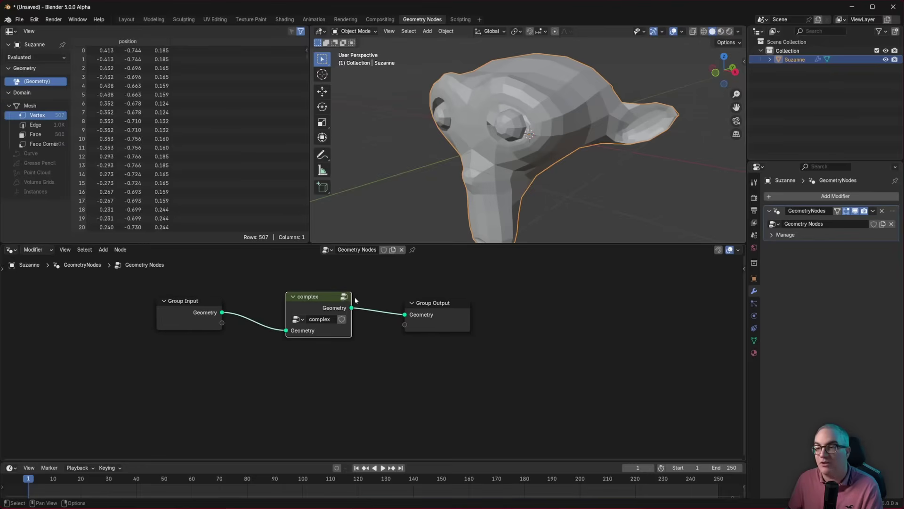
pyautogui.hotkey('shift', 'a')
pyautogui.moveTo(318, 378)
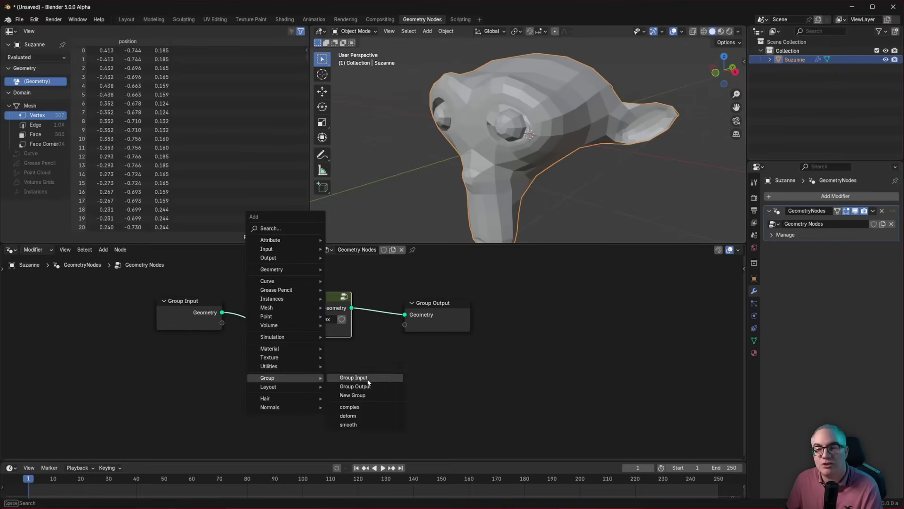
pyautogui.click(348, 425)
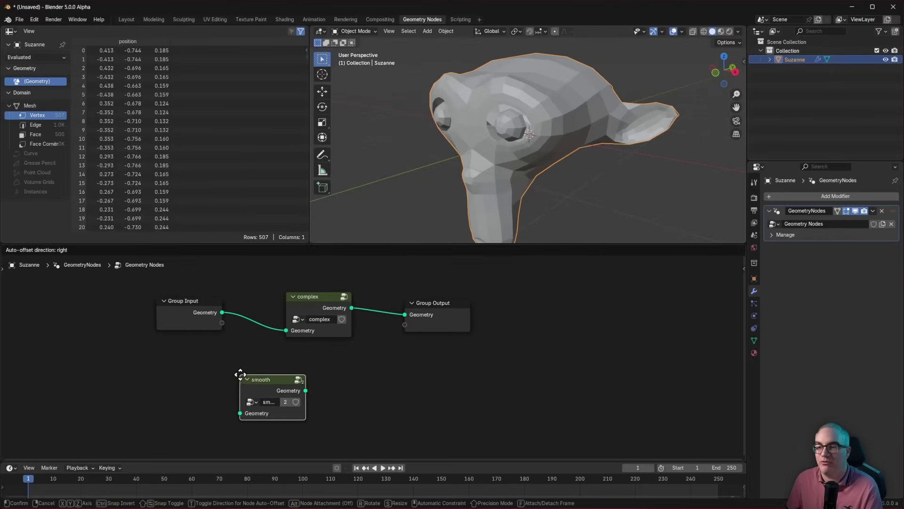
pyautogui.click(239, 376)
pyautogui.moveTo(274, 383); pyautogui.dragTo(276, 389)
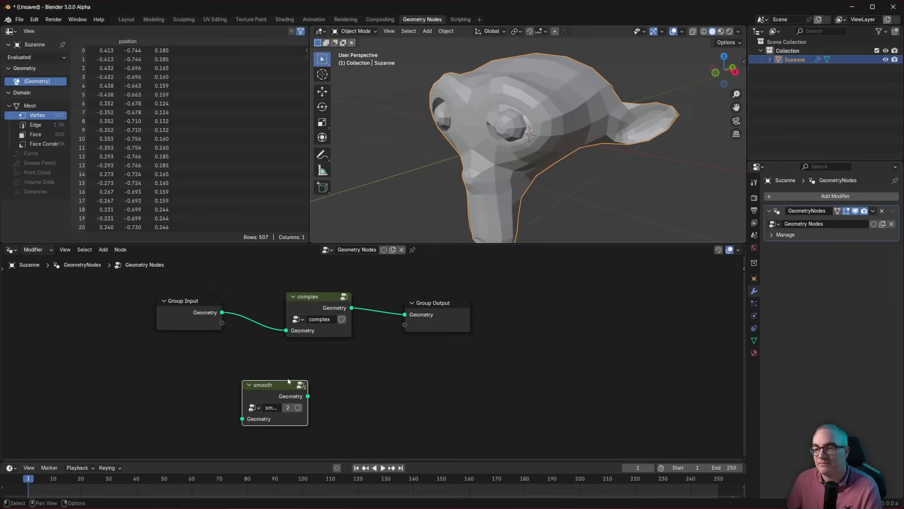
pyautogui.keyDown('ctrl'); pyautogui.moveTo(285, 376); pyautogui.dragTo(304, 332, button='right'); pyautogui.keyUp('ctrl')
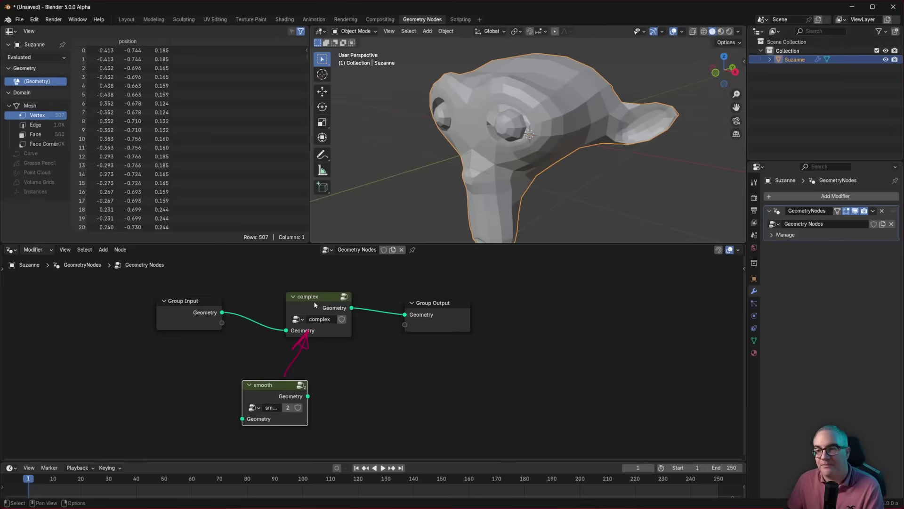
# - Add the existing deform node group beside the smooth node and draw an annotation arrow from it to the complex node
pyautogui.hotkey('shift', 'a')
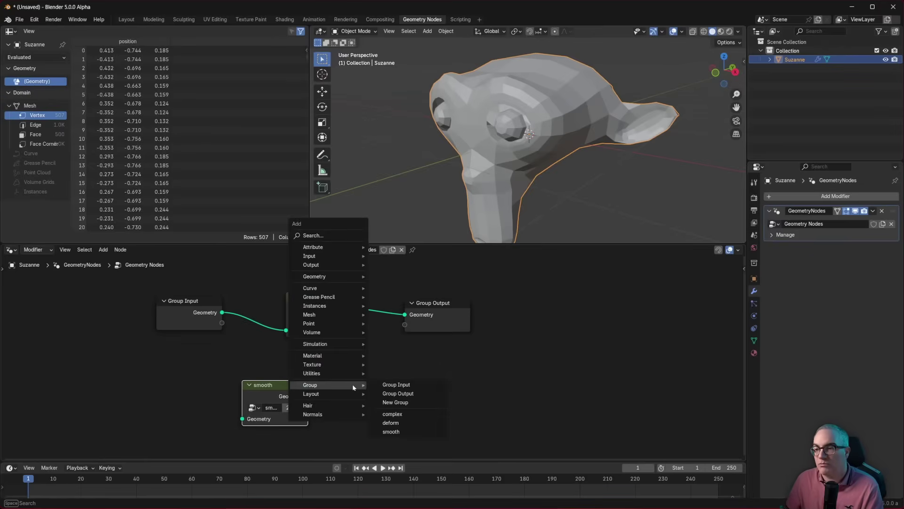
pyautogui.click(391, 422)
pyautogui.click(375, 392)
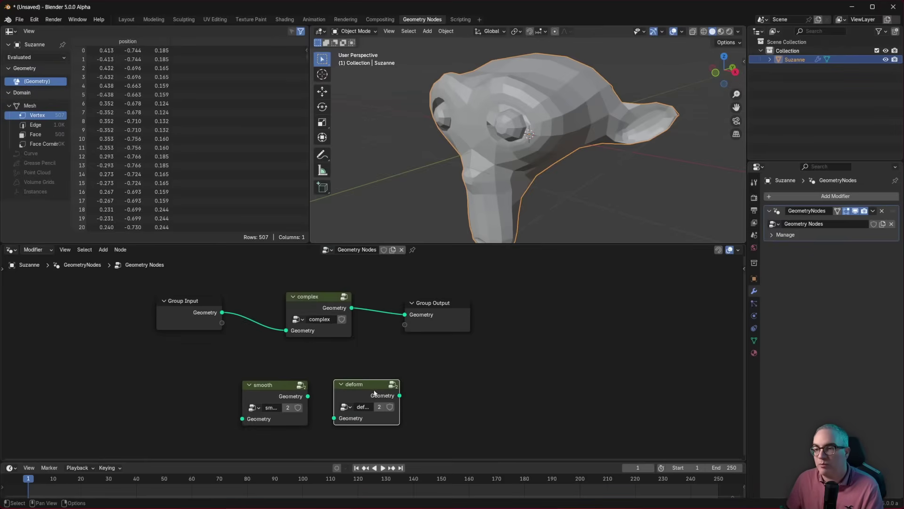
pyautogui.moveTo(367, 390)
pyautogui.mouseDown()
pyautogui.moveTo(330, 337)
pyautogui.moveTo(339, 334)
pyautogui.mouseUp()
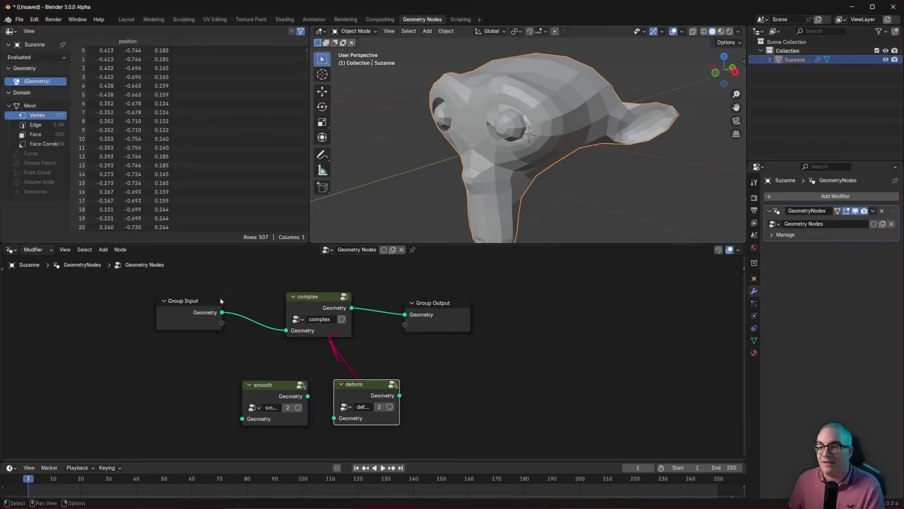
# - Open the complex group for editing and delete both the smooth and deform nodes inside it
pyautogui.click(323, 297)
pyautogui.press('Tab')
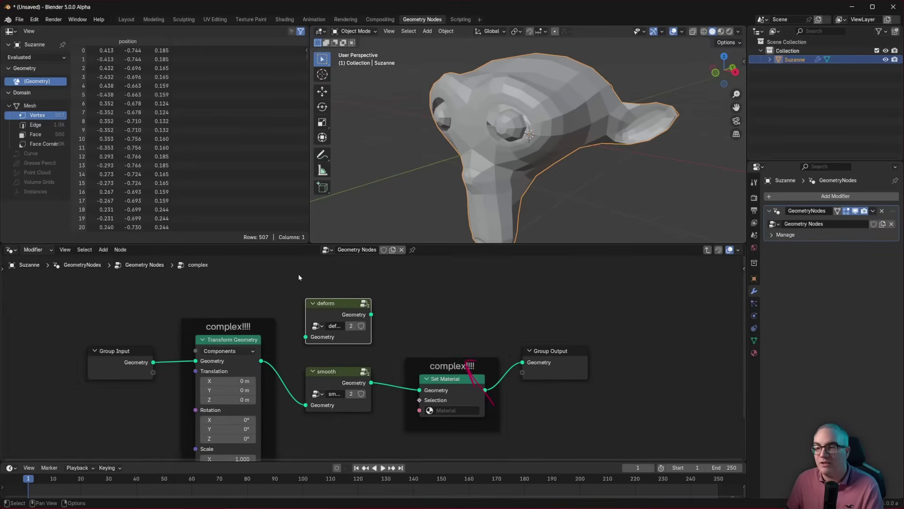
pyautogui.moveTo(449, 333); pyautogui.dragTo(455, 300, button='middle')
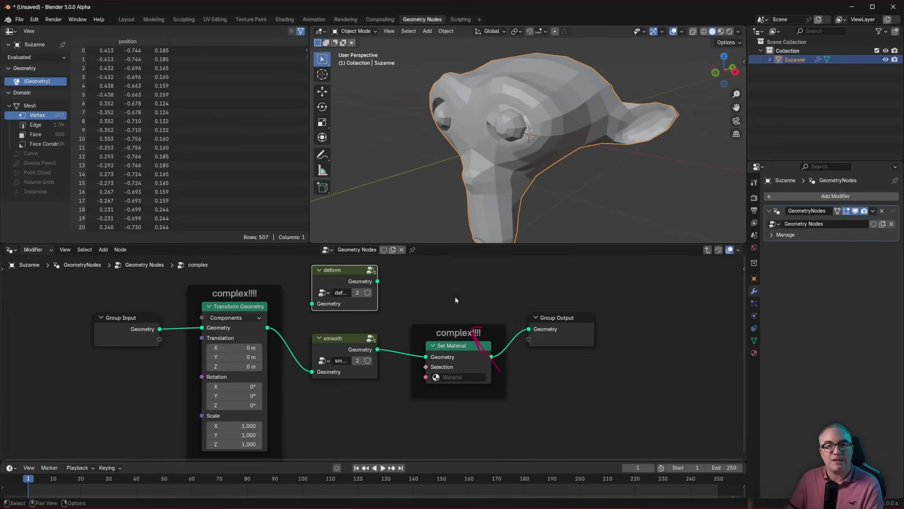
pyautogui.click(354, 340)
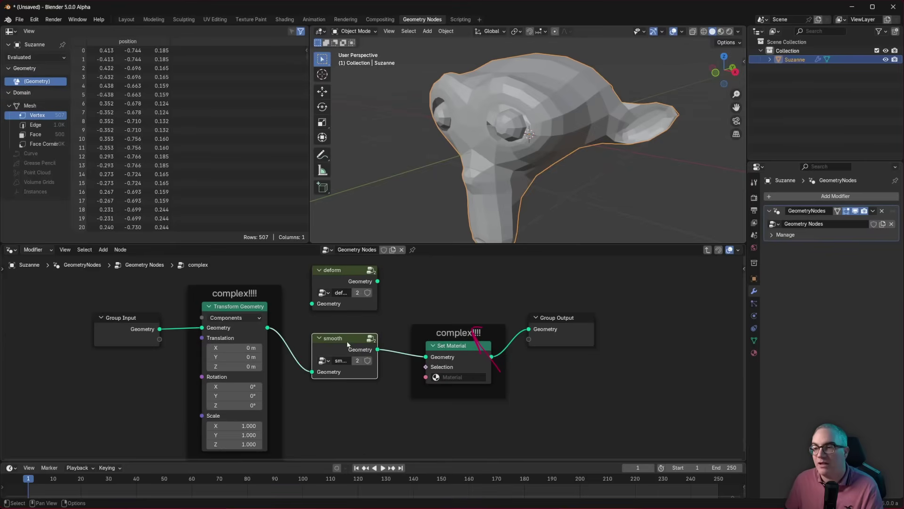
pyautogui.keyDown('shift'); pyautogui.click(341, 269); pyautogui.keyUp('shift')
pyautogui.press('Delete')
# - Link Transform Geometry directly to Set Material, shift Group Input farther from the Transform Geometry frame, and leave the complex group
pyautogui.moveTo(267, 328); pyautogui.dragTo(426, 357)
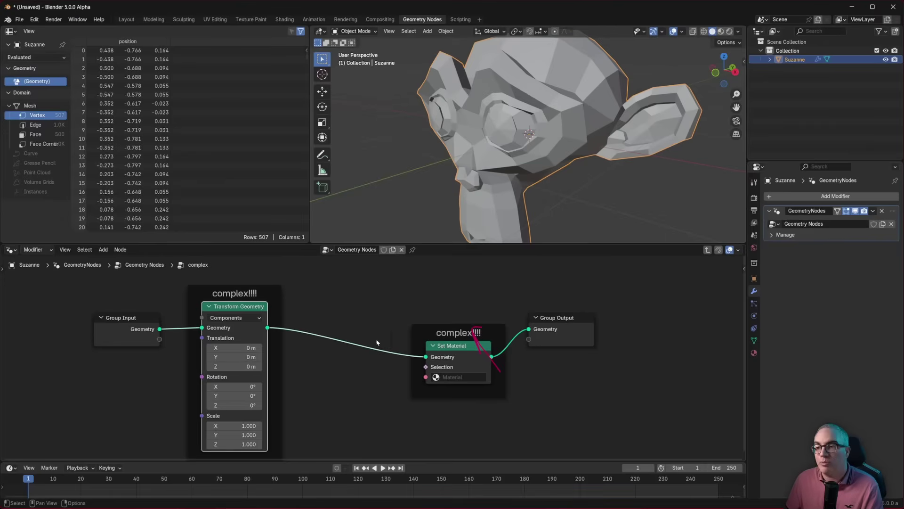
pyautogui.moveTo(132, 317); pyautogui.dragTo(106, 314)
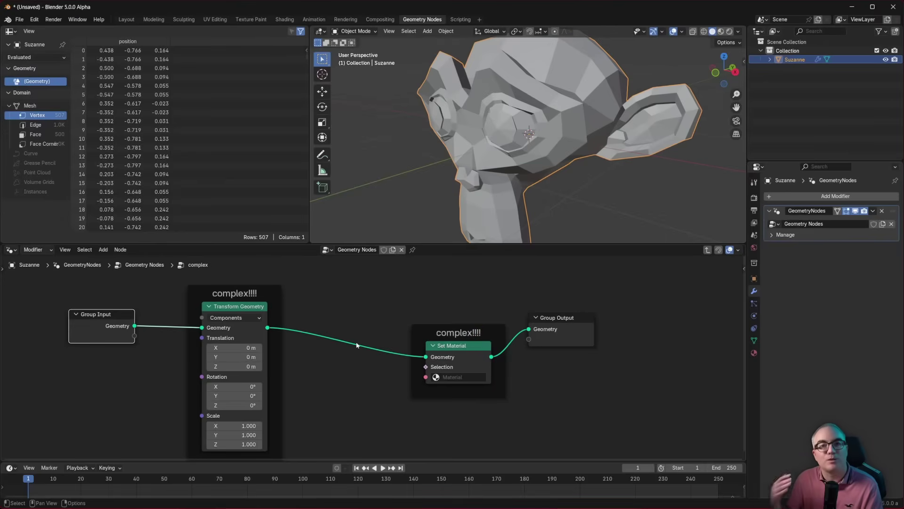
pyautogui.press('Tab')
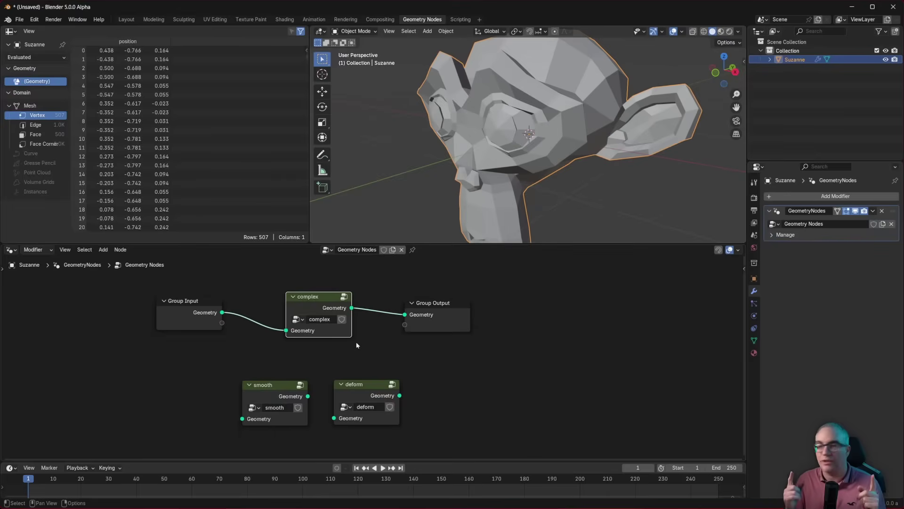
# - Add an unconnected Set Position node to the main tree and place it below and beyond Group Output
pyautogui.hotkey('shift', 'a')
pyautogui.write('set')
pyautogui.press('Down')
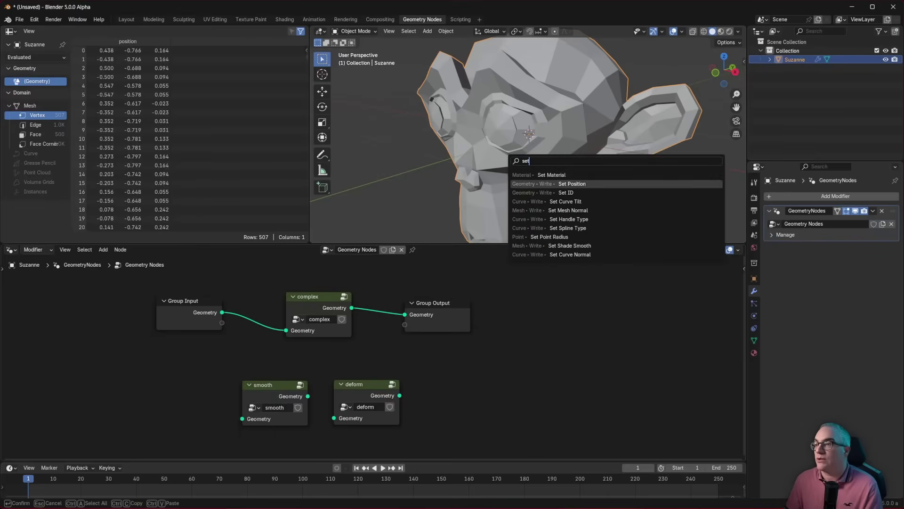
pyautogui.press('Return')
pyautogui.click(515, 318)
pyautogui.scroll(2, 588, 324)
pyautogui.moveTo(583, 308); pyautogui.dragTo(542, 352)
pyautogui.moveTo(574, 349); pyautogui.dragTo(544, 318, button='middle')
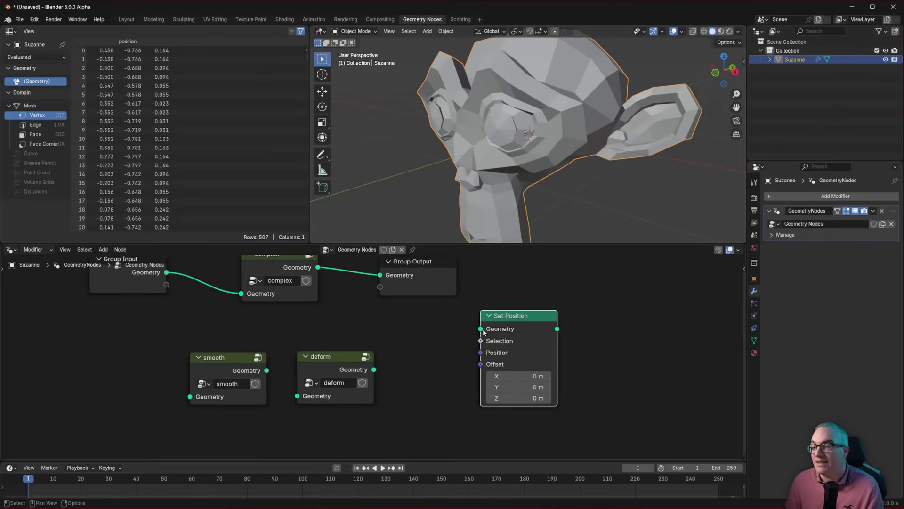
pyautogui.moveTo(514, 318); pyautogui.dragTo(436, 344)
pyautogui.press('Escape')
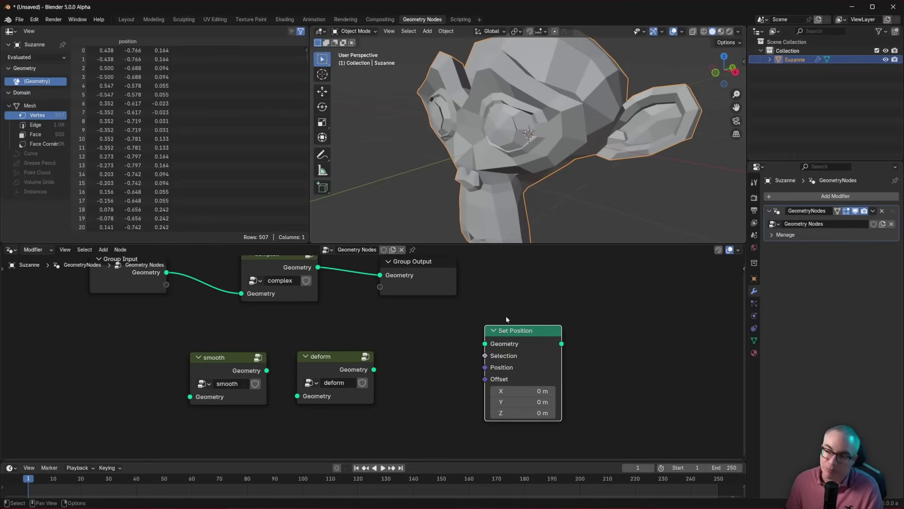
pyautogui.moveTo(526, 308); pyautogui.dragTo(527, 288, button='middle')
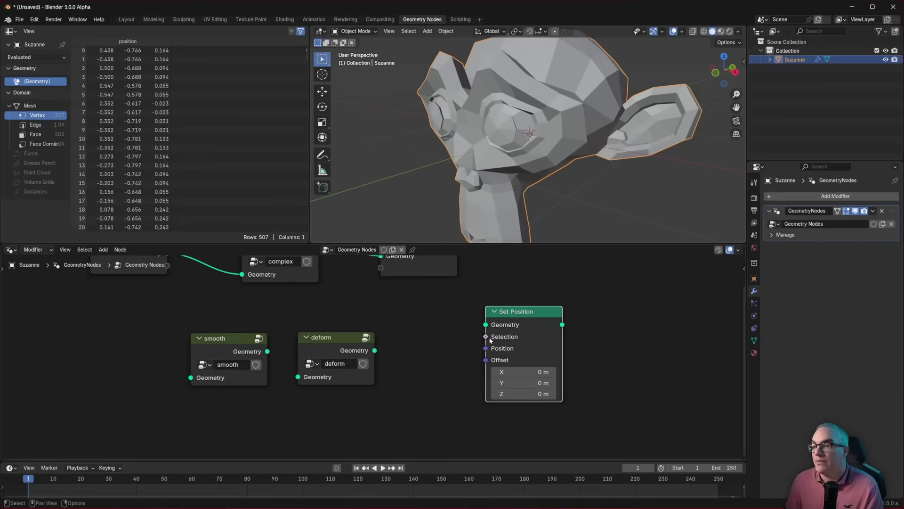
pyautogui.moveTo(486, 336); pyautogui.dragTo(465, 336)
pyautogui.press('Escape')
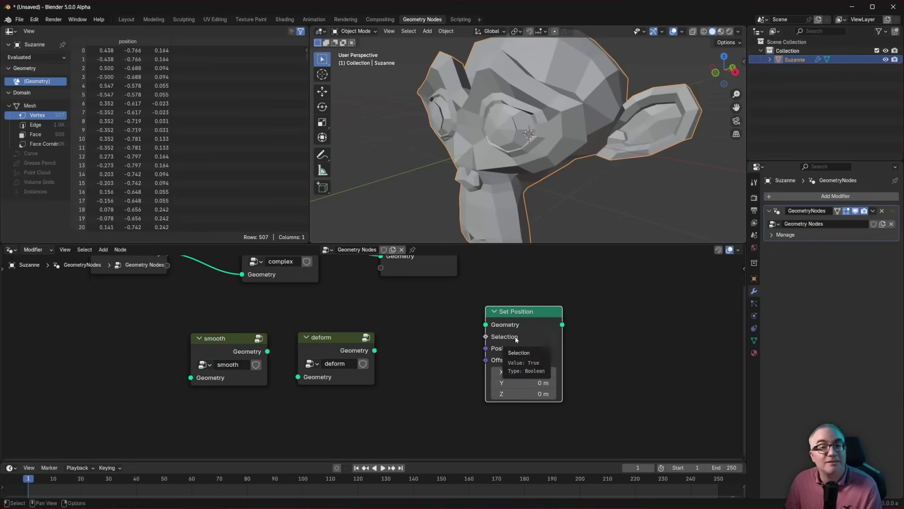
pyautogui.moveTo(487, 348); pyautogui.dragTo(441, 351)
pyautogui.press('Escape')
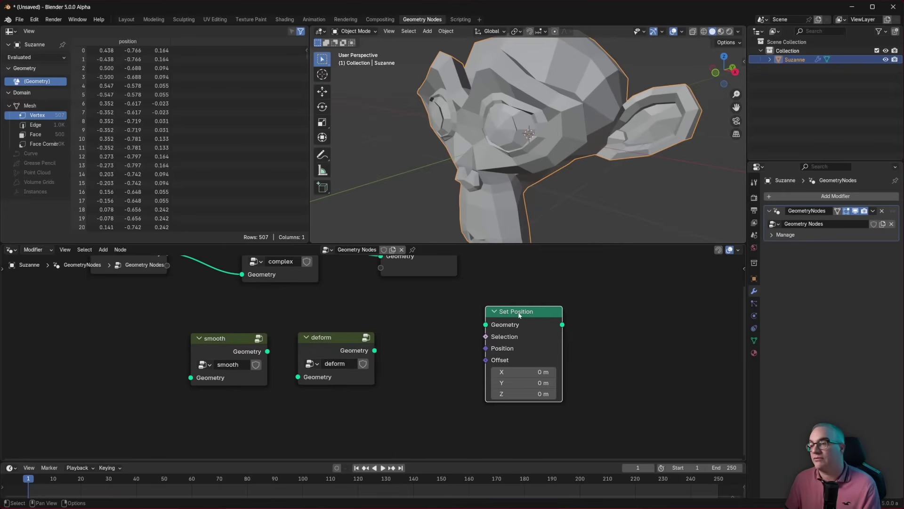
# - Add a Math node set to Add in the free space beside the Set Position node
pyautogui.moveTo(493, 335); pyautogui.dragTo(340, 364, button='middle')
pyautogui.hotkey('shift', 'a')
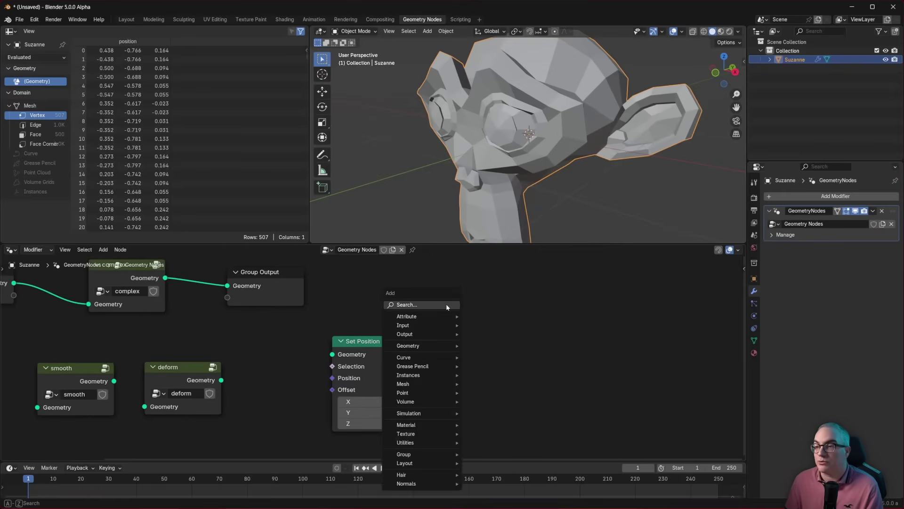
pyautogui.write('math')
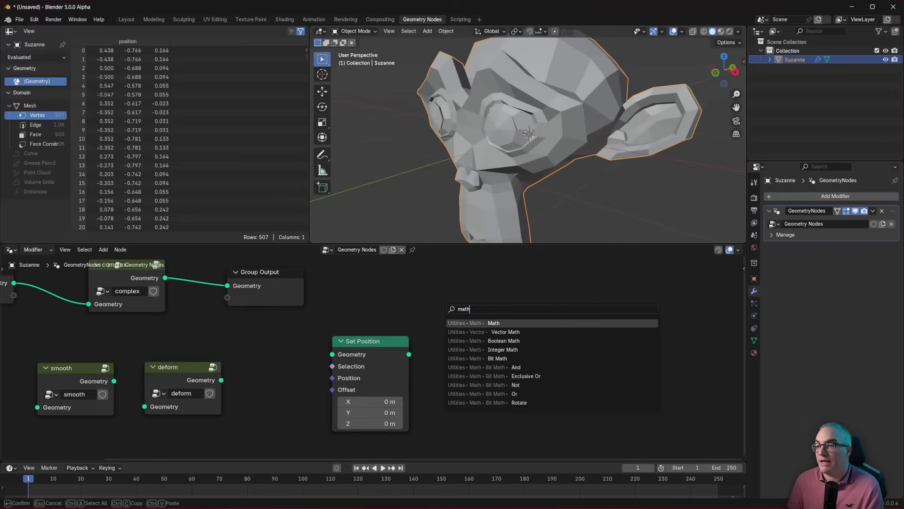
pyautogui.click(528, 324)
pyautogui.scroll(2, 524, 413)
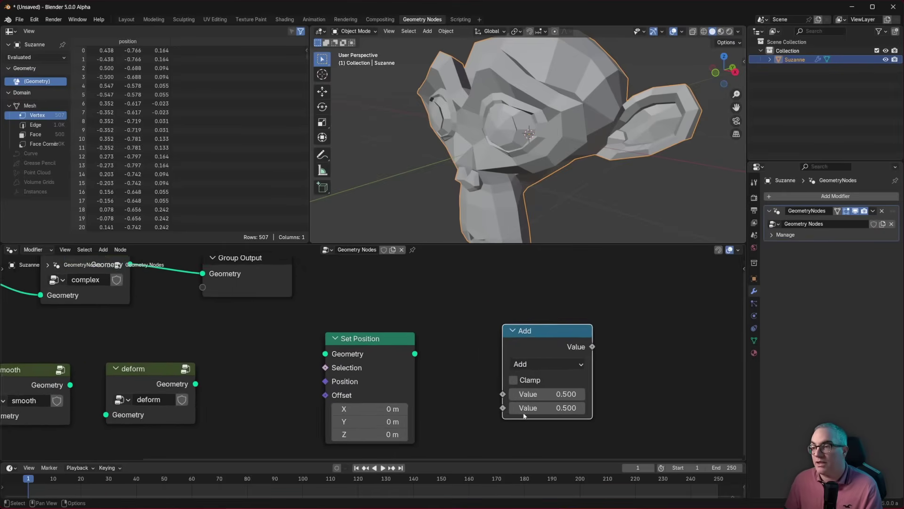
pyautogui.scroll(-1, 524, 416)
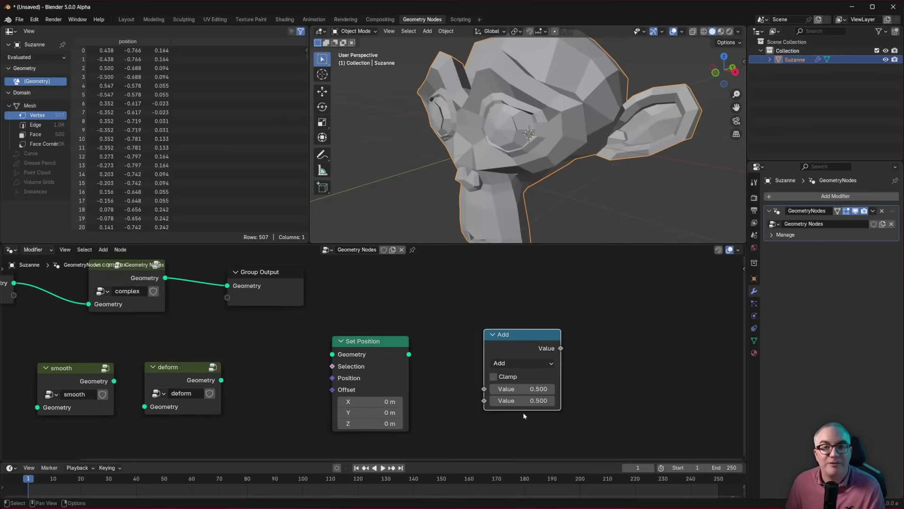
pyautogui.moveTo(526, 338); pyautogui.dragTo(524, 334)
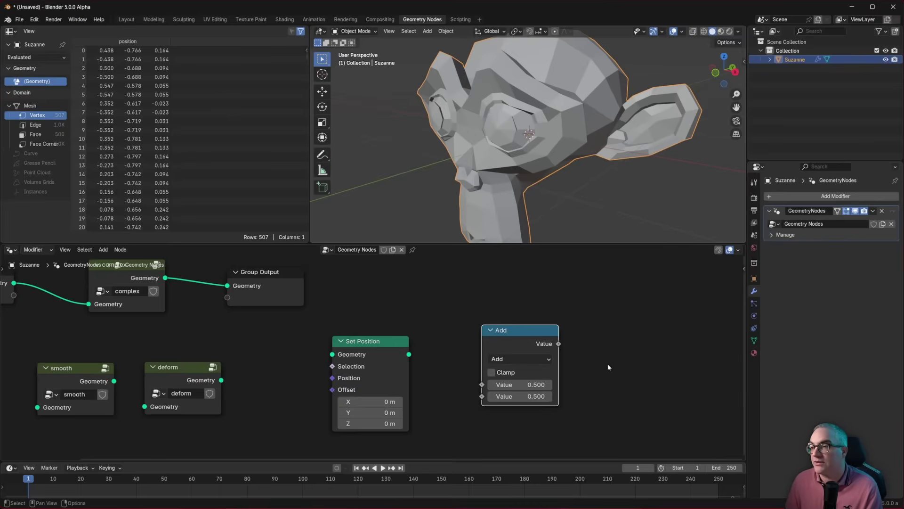
# - Add a Vector Math node set to Add beside the Math node, leaving it unconnected
pyautogui.hotkey('shift', 'a')
pyautogui.click(596, 306)
pyautogui.write('vec')
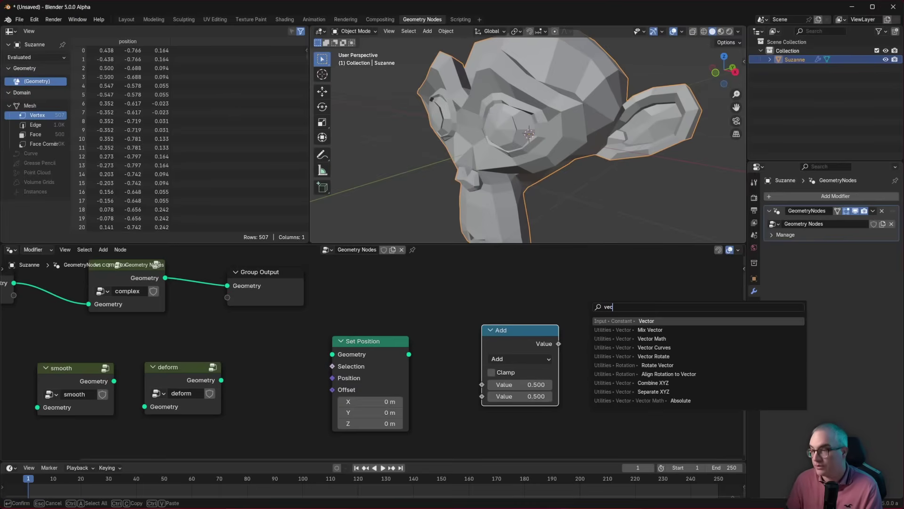
pyautogui.press('Down')
pyautogui.press('Down')
pyautogui.press('Return')
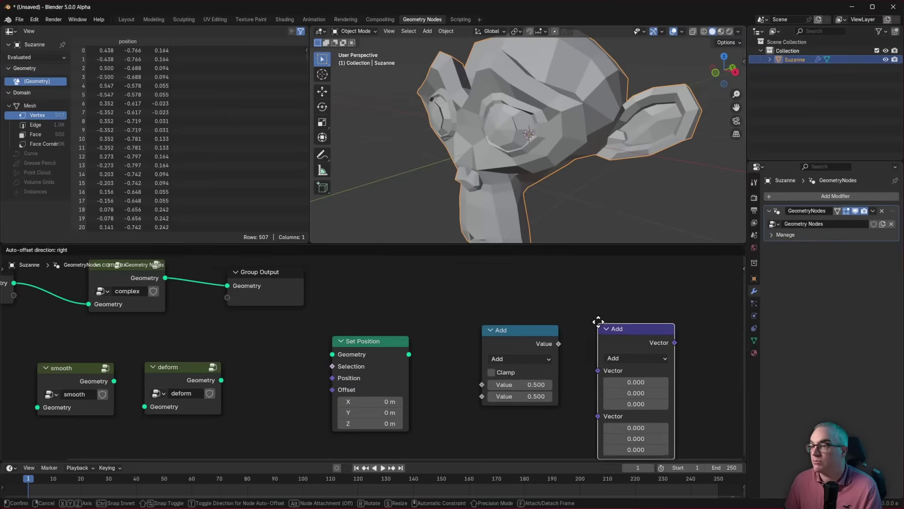
pyautogui.click(610, 347)
pyautogui.moveTo(612, 347); pyautogui.dragTo(591, 366)
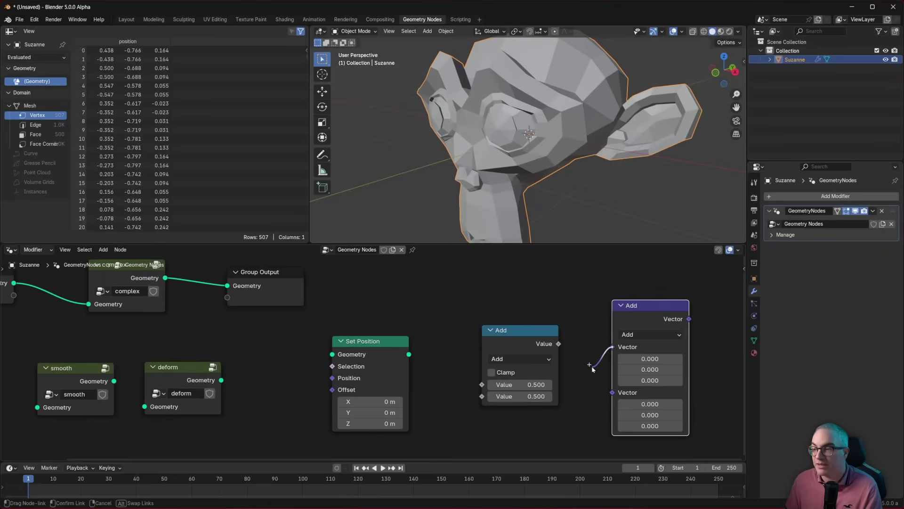
pyautogui.rightClick(591, 367)
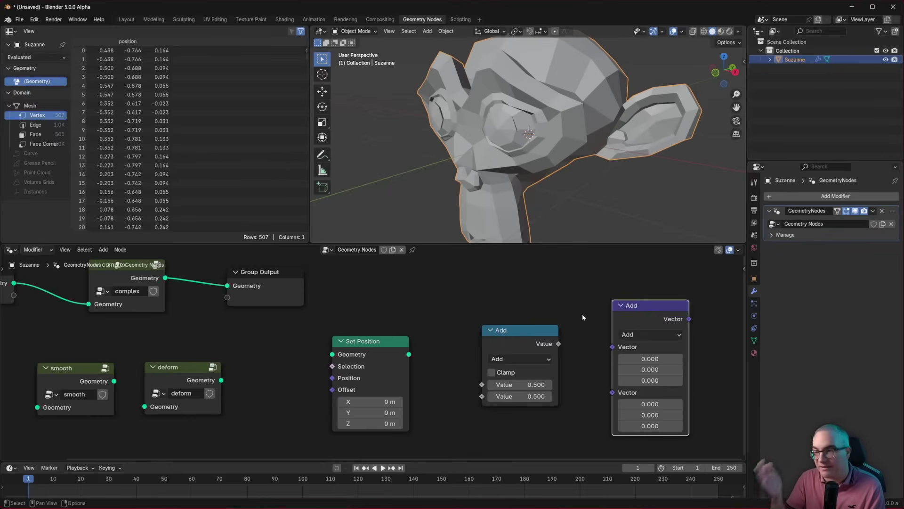
# - Rearrange the Vector Math node in front of Set Position and delete the scalar Math node
pyautogui.moveTo(386, 341); pyautogui.dragTo(499, 289)
pyautogui.moveTo(629, 306); pyautogui.dragTo(367, 297)
pyautogui.click(547, 336)
pyautogui.press('x')
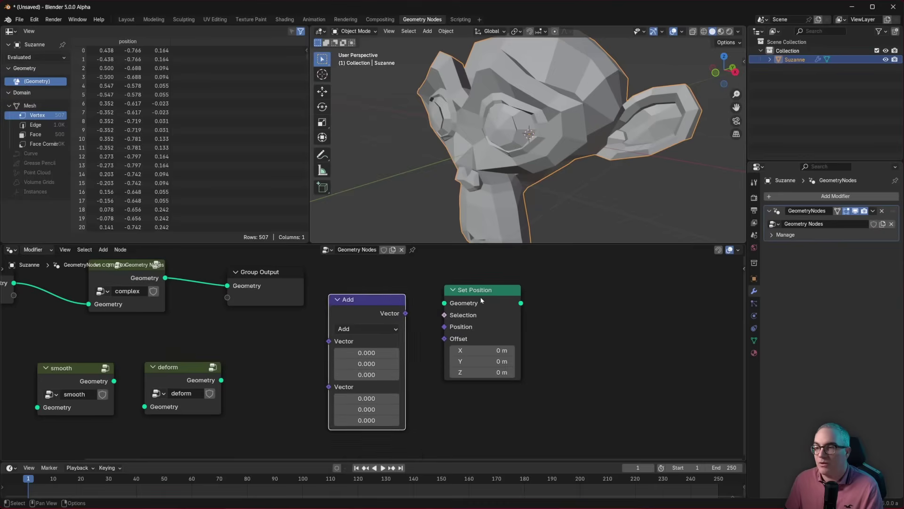
# - Link the Vector Math node's Vector output to Set Position's Offset, adjust the node spacing and trace the link with an annotation stroke
pyautogui.moveTo(480, 294); pyautogui.dragTo(504, 321)
pyautogui.moveTo(388, 312); pyautogui.dragTo(467, 370)
pyautogui.moveTo(500, 321); pyautogui.dragTo(510, 339)
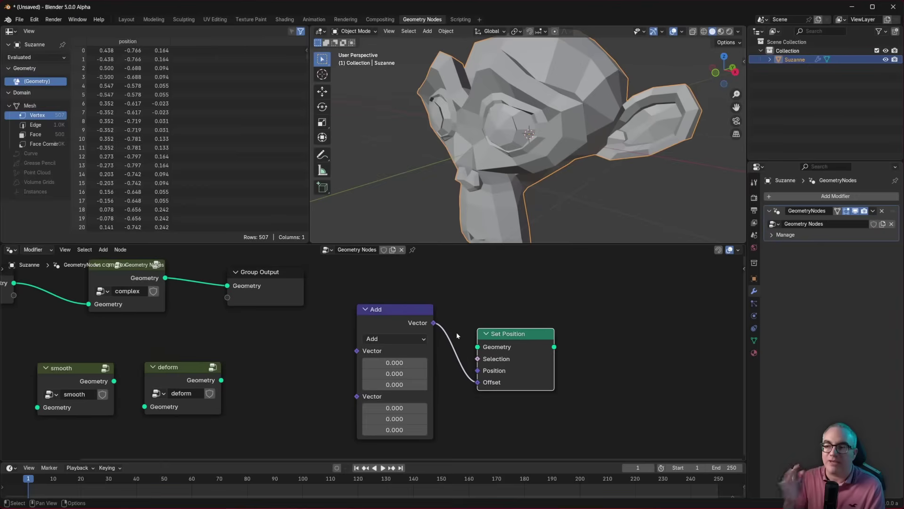
pyautogui.moveTo(438, 325)
pyautogui.keyDown('ctrl'); pyautogui.mouseDown(button='right')
pyautogui.moveTo(464, 349)
pyautogui.moveTo(475, 377)
pyautogui.moveTo(462, 362)
pyautogui.moveTo(466, 378)
pyautogui.mouseUp(button='right'); pyautogui.keyUp('ctrl')
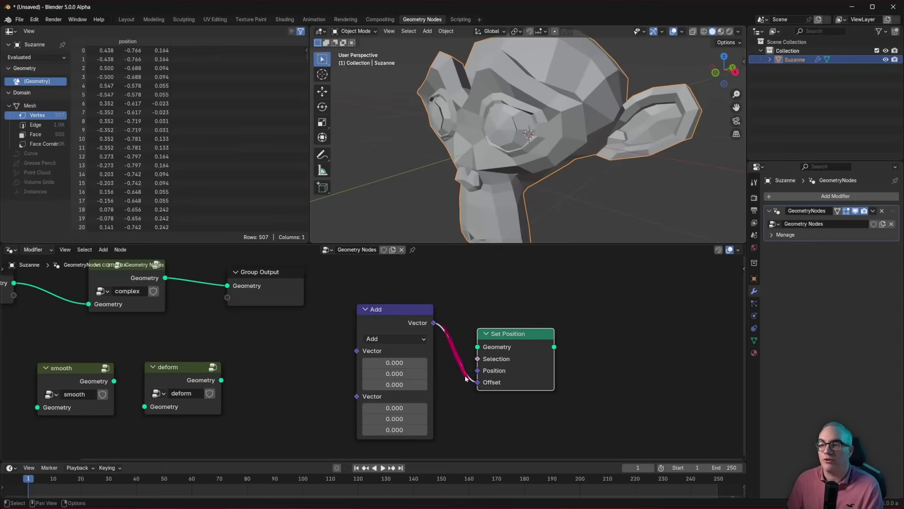
# - Trace the link between the complex group and Group Output with an annotation stroke, and erase the stroke
pyautogui.moveTo(375, 308)
pyautogui.mouseDown()
pyautogui.moveTo(354, 302)
pyautogui.moveTo(365, 309)
pyautogui.mouseUp()
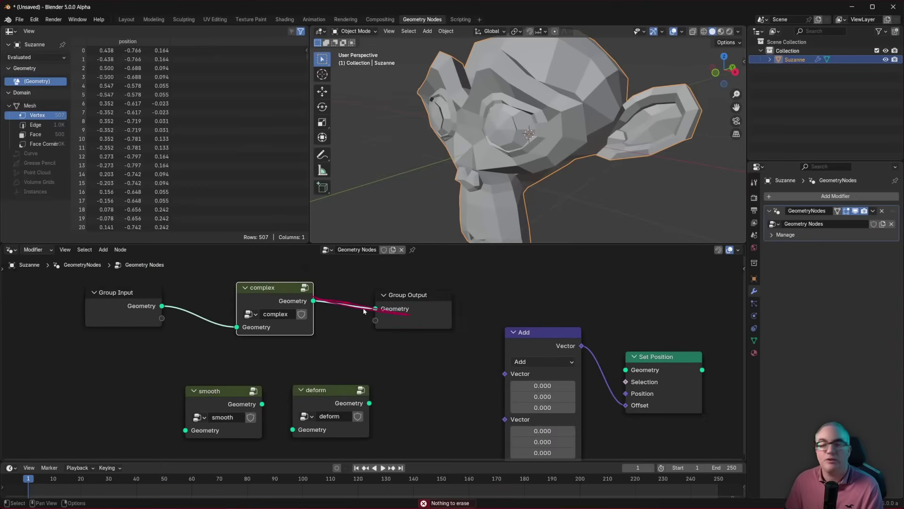
pyautogui.moveTo(414, 304); pyautogui.dragTo(347, 309, button='right')
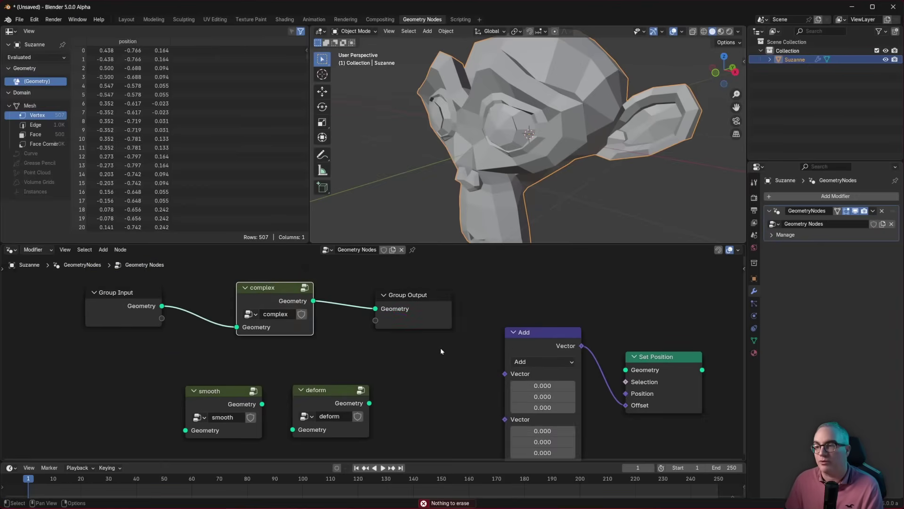
pyautogui.moveTo(510, 365); pyautogui.dragTo(459, 344, button='middle')
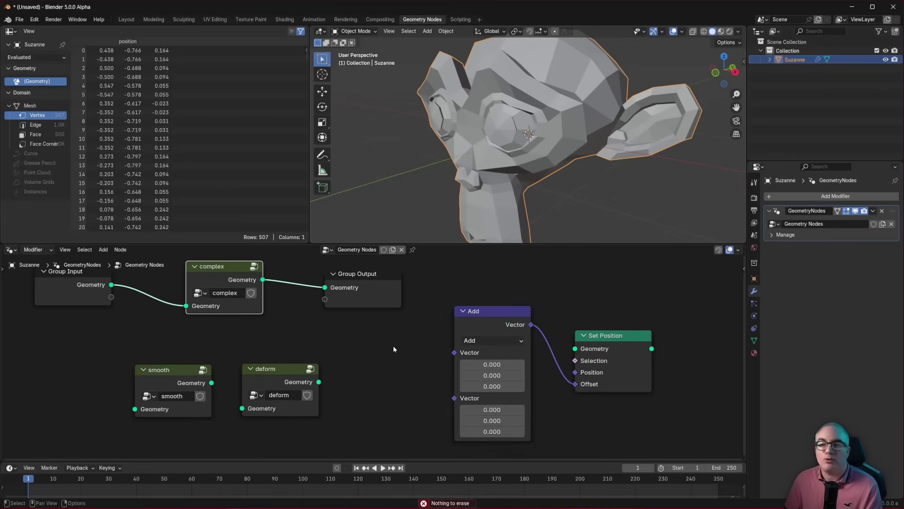
# - Move the deform group slightly closer to the smooth group and delete the linked Vector Math and Set Position nodes
pyautogui.moveTo(272, 376); pyautogui.dragTo(263, 376)
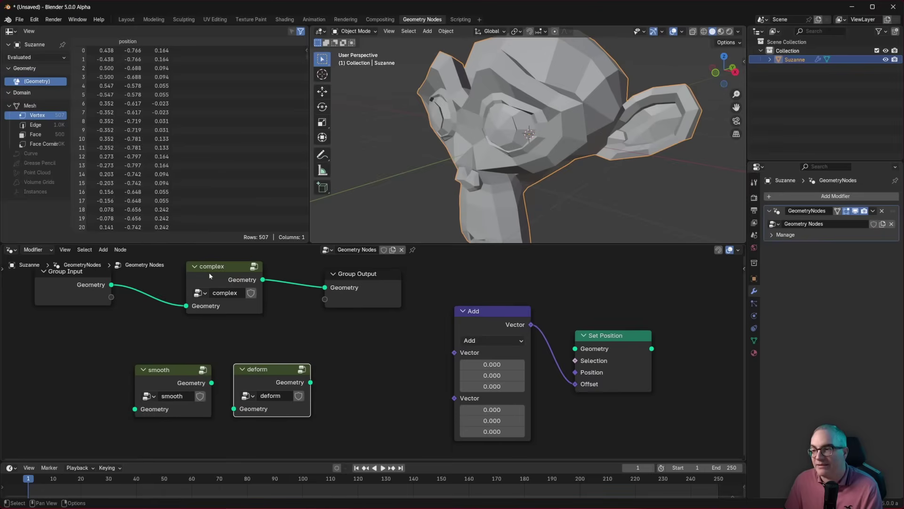
pyautogui.moveTo(490, 295); pyautogui.dragTo(641, 378)
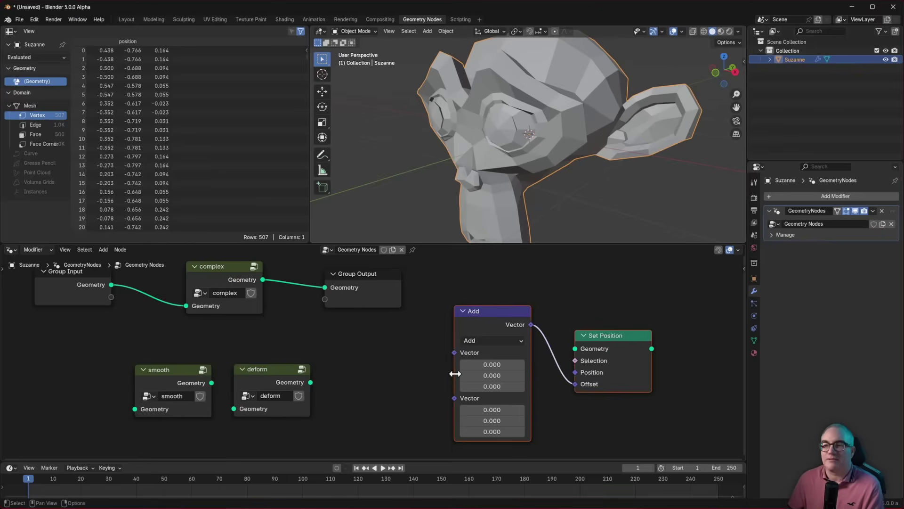
pyautogui.press('x')
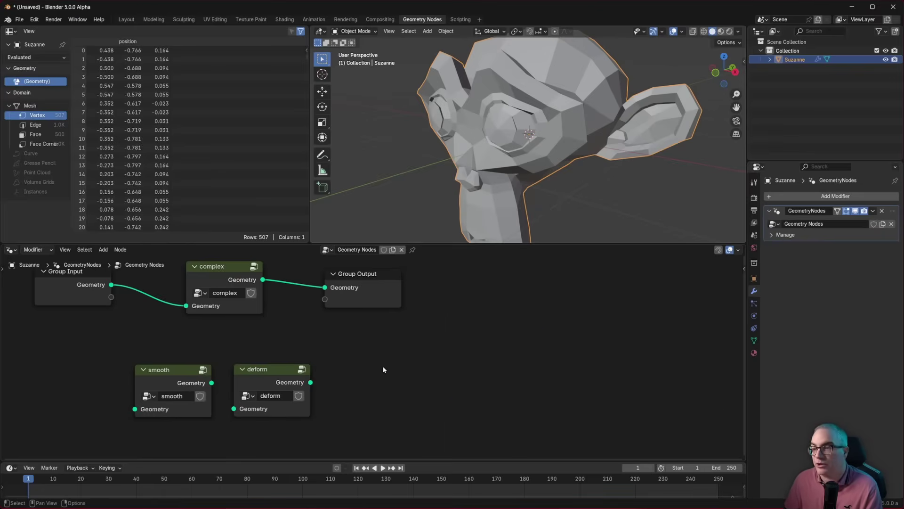
# - Examine the Developer Extras setting and the experimental Bundle and Closure Nodes option in the Preferences, leaving them as they are
pyautogui.click(19, 20)
pyautogui.moveTo(34, 19)
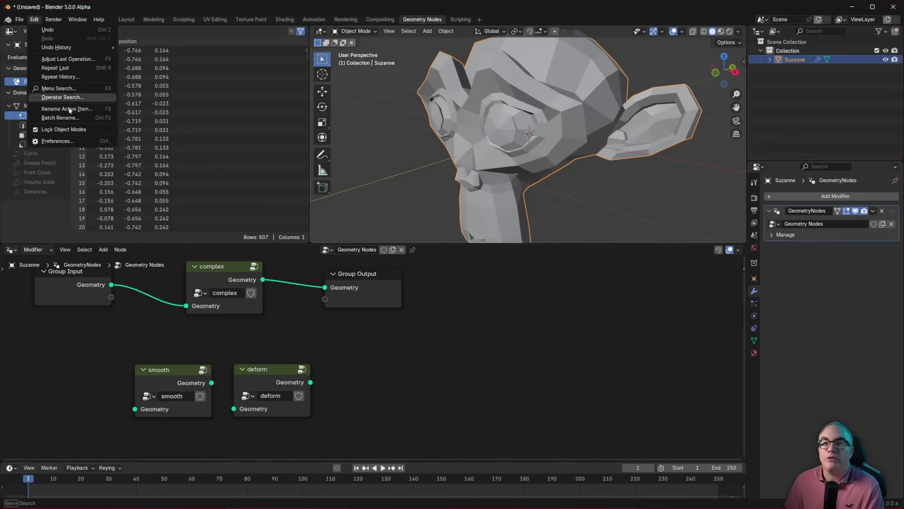
pyautogui.click(62, 142)
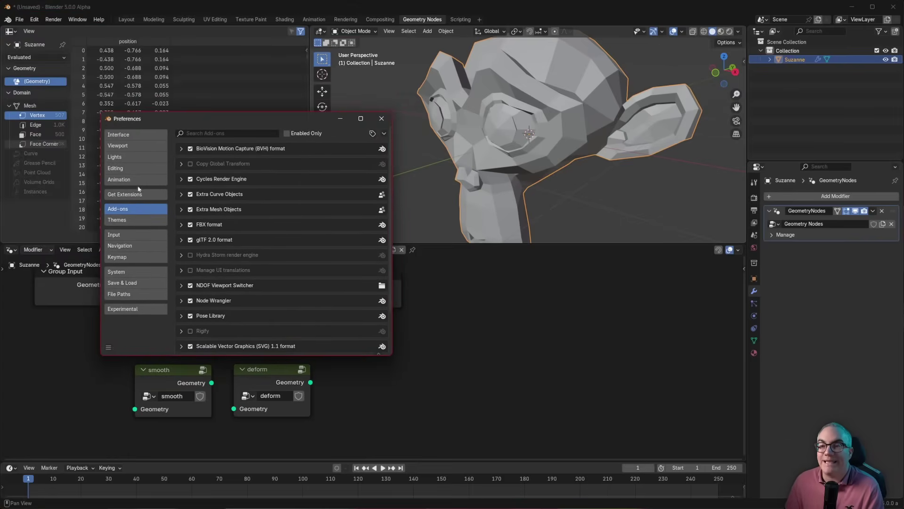
pyautogui.click(119, 135)
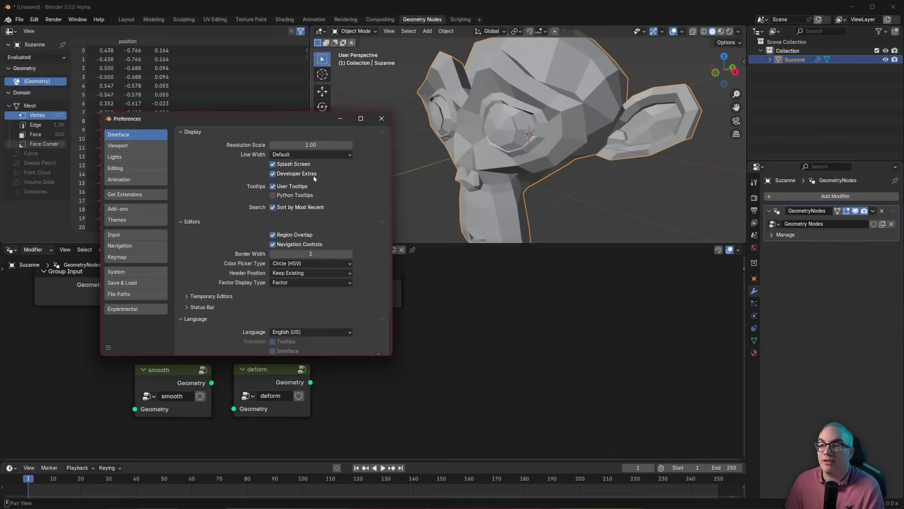
pyautogui.click(122, 310)
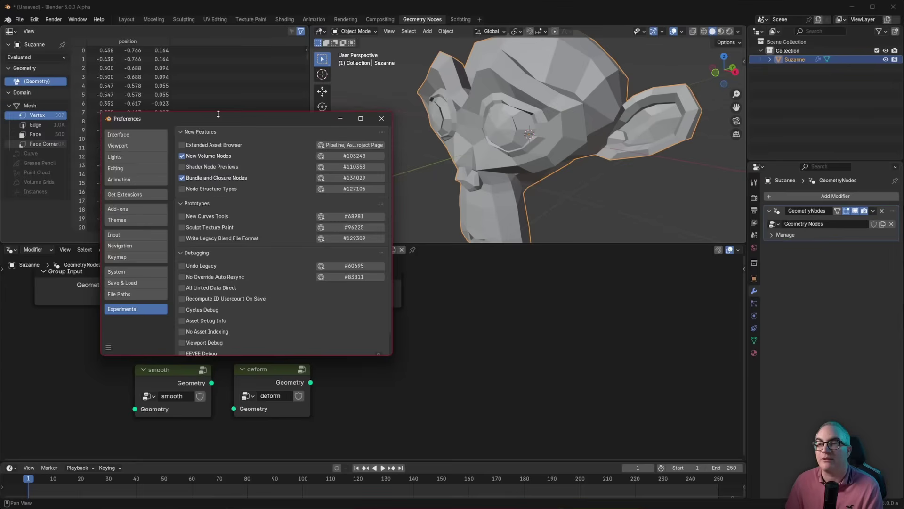
pyautogui.moveTo(218, 114); pyautogui.dragTo(217, 108)
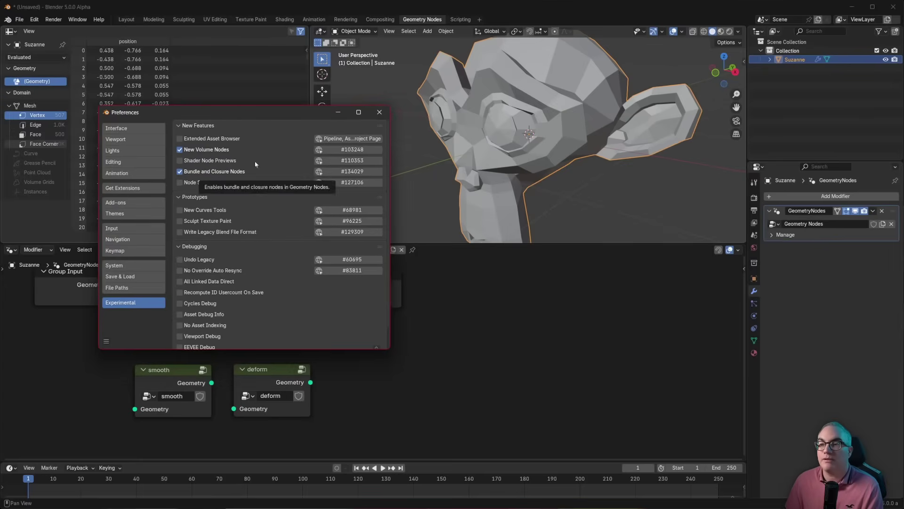
pyautogui.click(379, 112)
# - Add a Closure zone in the free space beside the deform group
pyautogui.hotkey('shift', 'a')
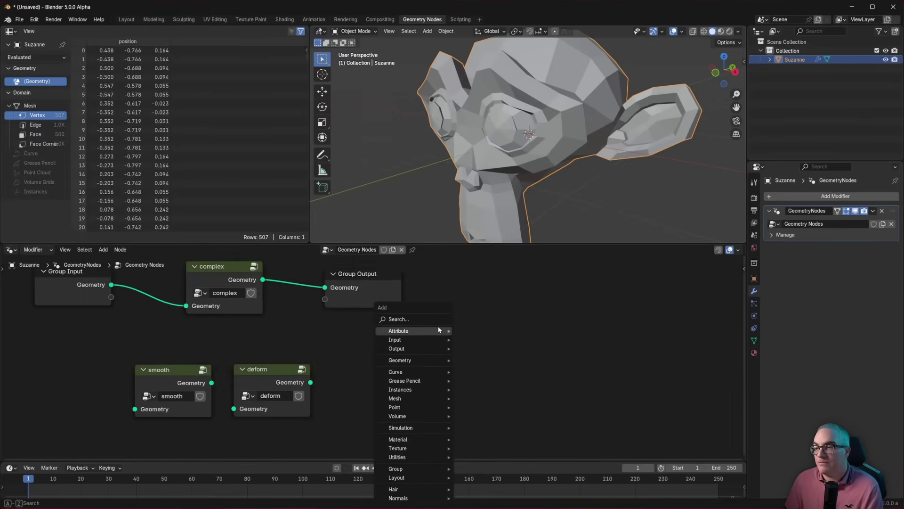
pyautogui.click(438, 320)
pyautogui.write('clos')
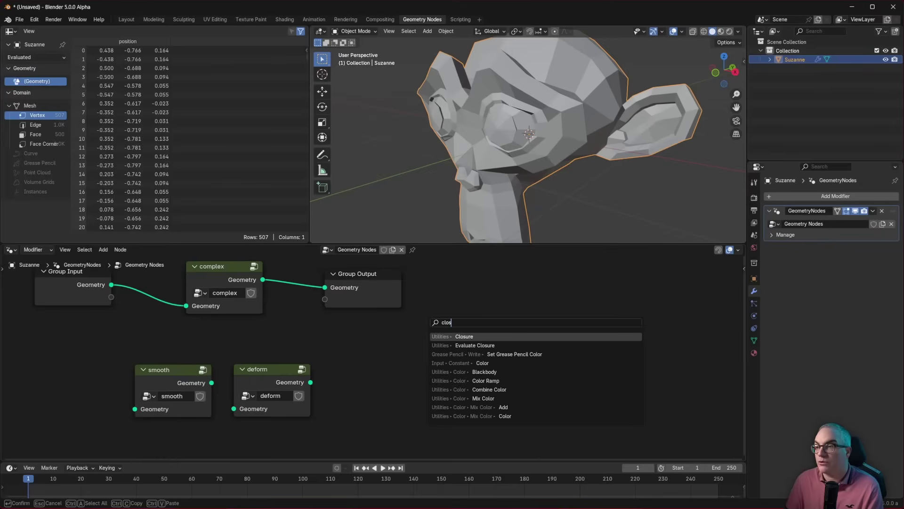
pyautogui.press('Down')
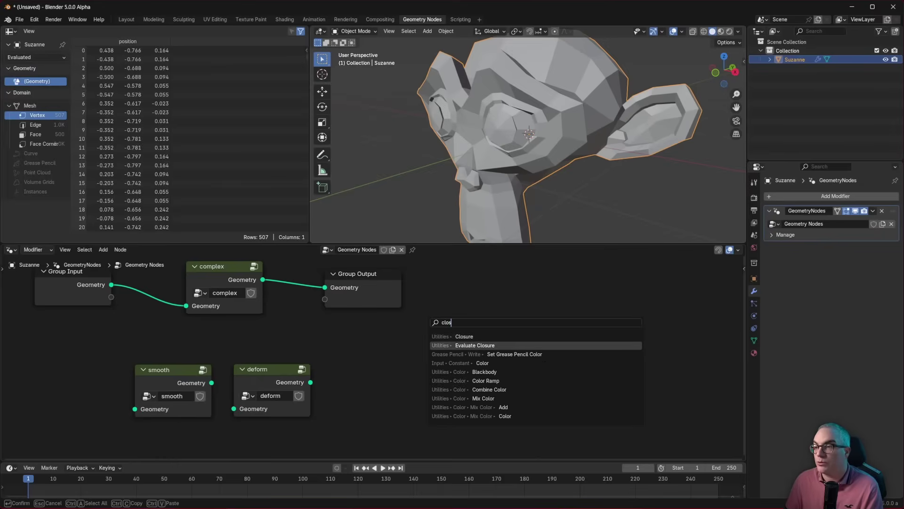
pyautogui.click(480, 335)
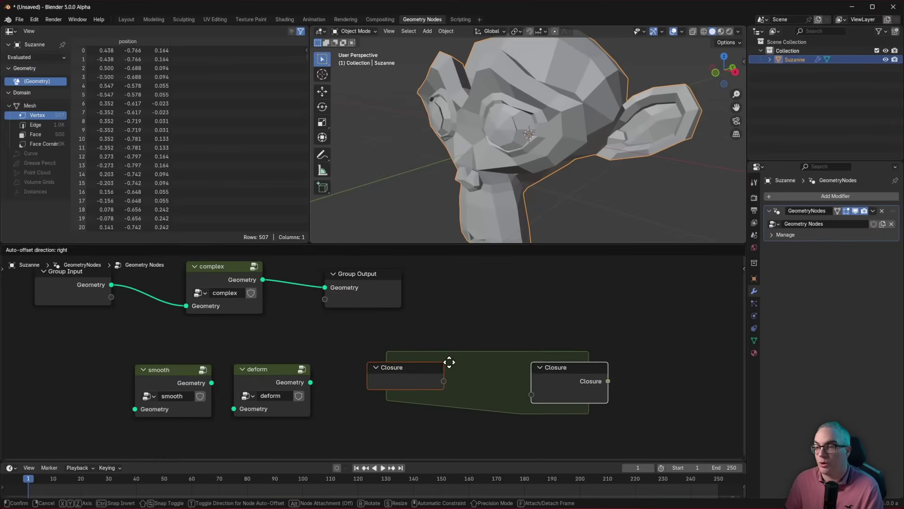
pyautogui.click(448, 363)
# - Widen the Closure zone by spacing its input and output nodes farther apart
pyautogui.scroll(-3, 464, 318)
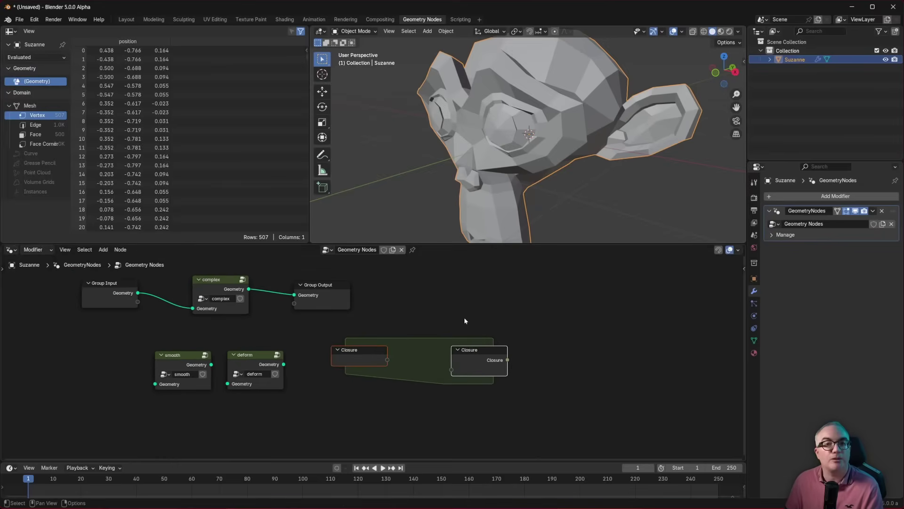
pyautogui.scroll(-1, 464, 318)
pyautogui.moveTo(428, 383); pyautogui.dragTo(478, 395)
pyautogui.moveTo(478, 396); pyautogui.dragTo(473, 400)
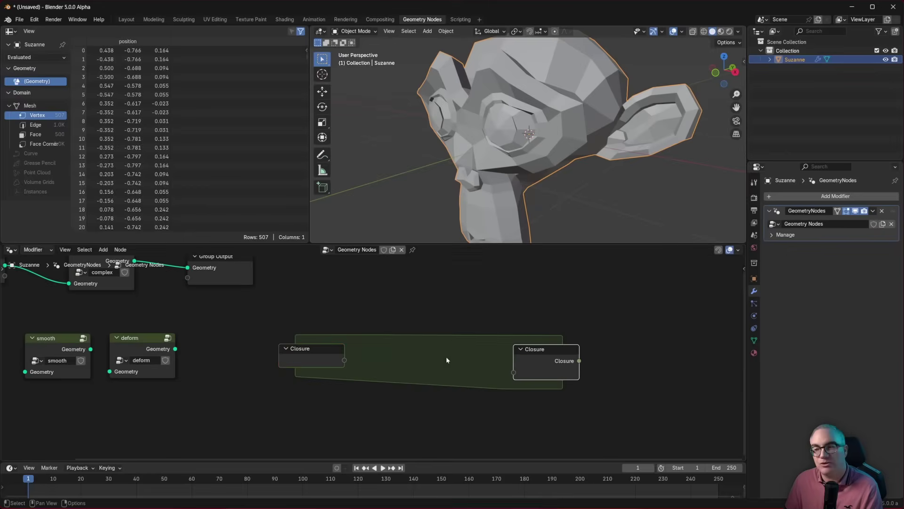
pyautogui.moveTo(541, 350)
pyautogui.mouseDown()
pyautogui.moveTo(526, 347)
pyautogui.moveTo(550, 350)
pyautogui.mouseUp()
pyautogui.moveTo(374, 331); pyautogui.dragTo(329, 333, button='middle')
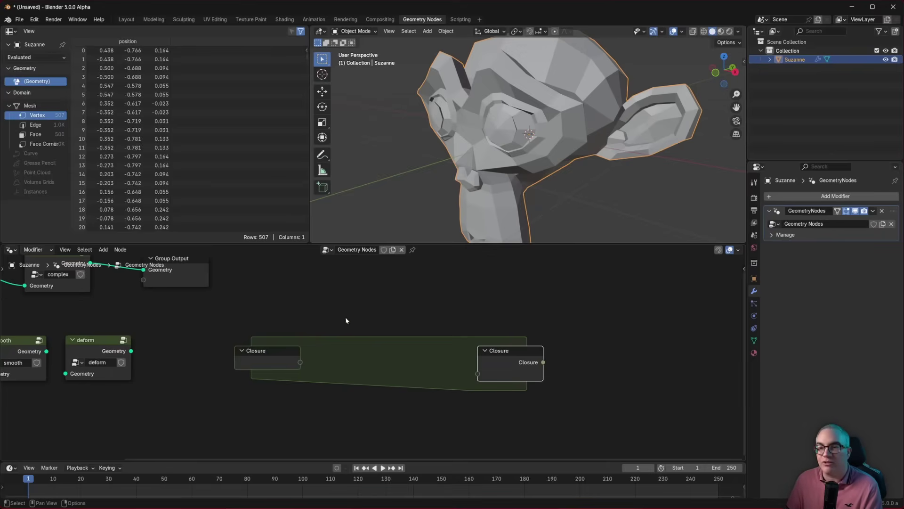
pyautogui.moveTo(347, 319); pyautogui.dragTo(390, 312, button='middle')
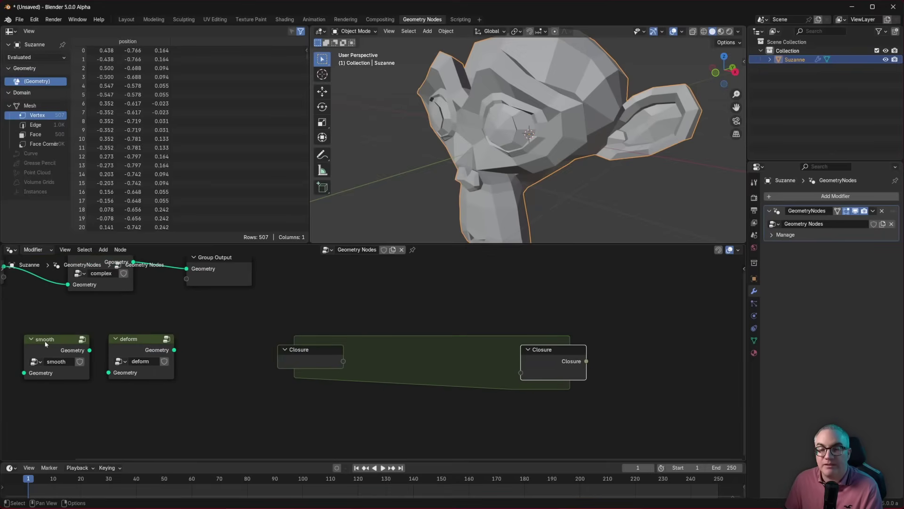
# - Add a Set Position node inside the Closure zone and feed its Geometry from a new socket on the zone's input node
pyautogui.click(368, 342)
pyautogui.hotkey('shift', 'a')
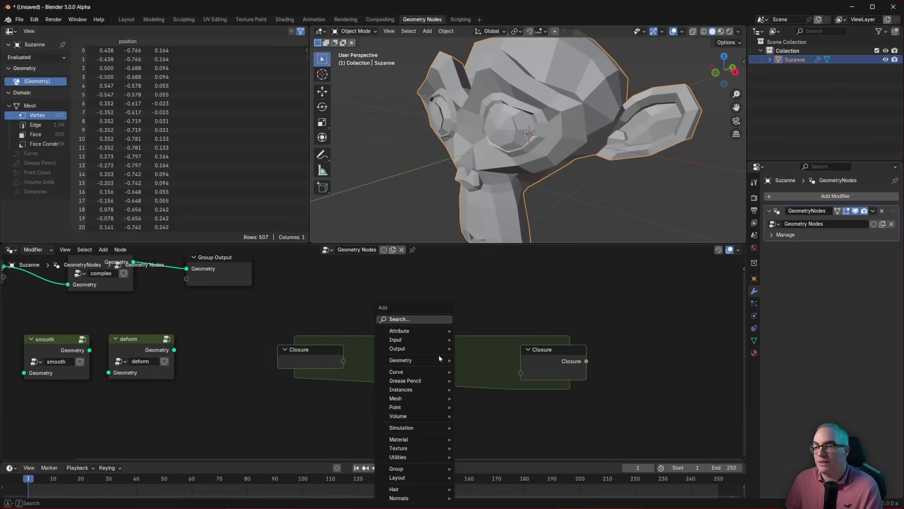
pyautogui.write('set p')
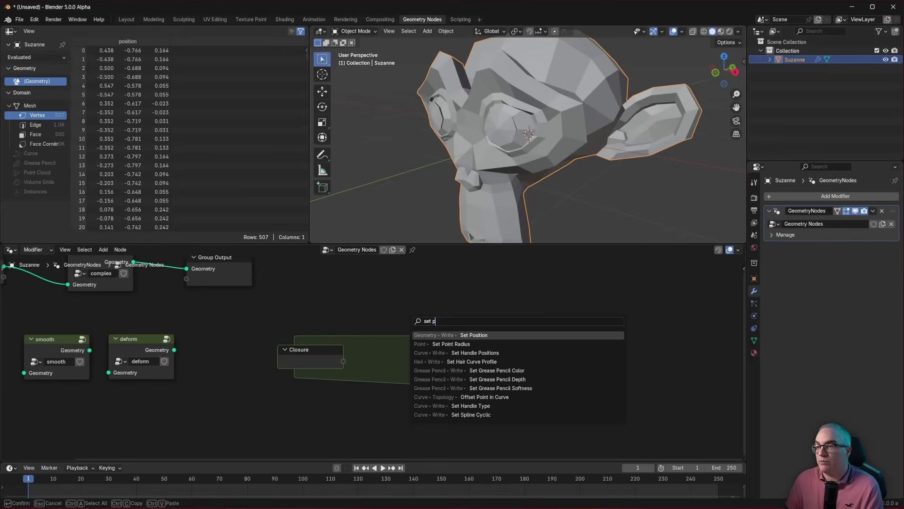
pyautogui.press('Return')
pyautogui.click(410, 332)
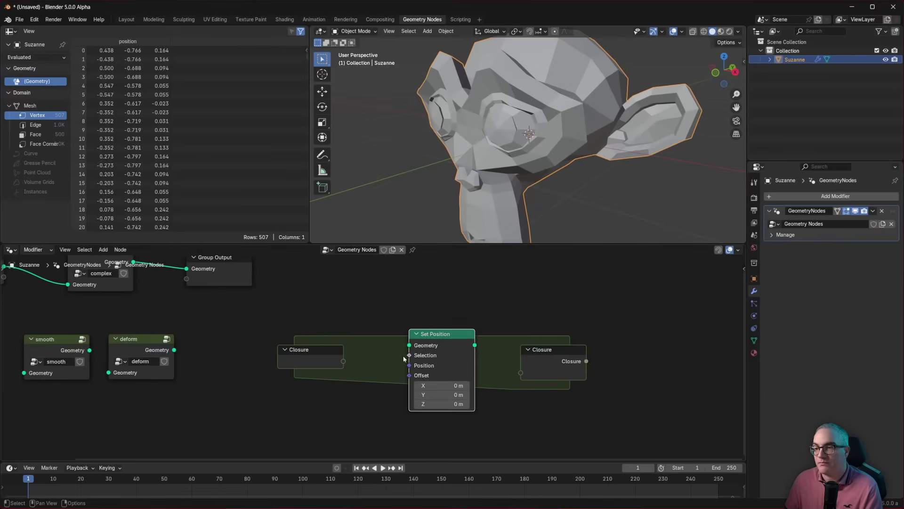
pyautogui.moveTo(344, 361); pyautogui.dragTo(409, 345)
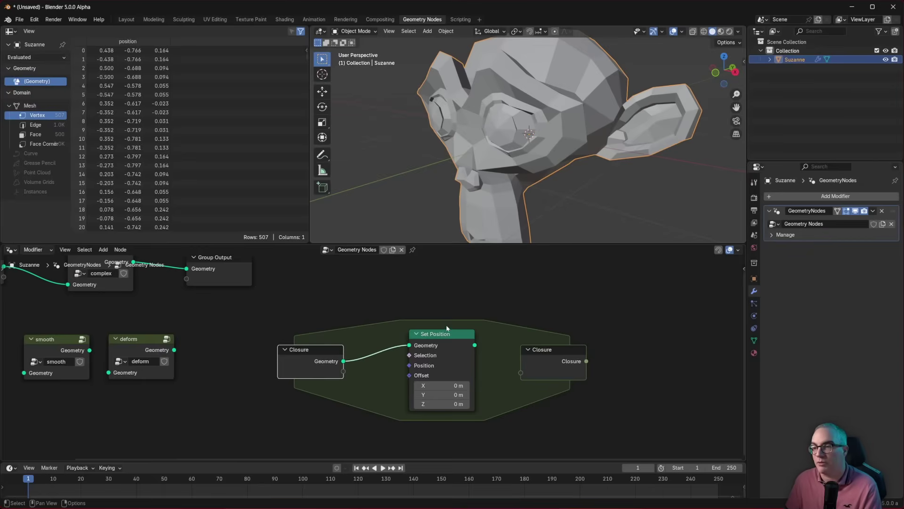
# - Shift Set Position toward the zone's output node and add a Position node linked to its Position input
pyautogui.moveTo(442, 337); pyautogui.dragTo(468, 338)
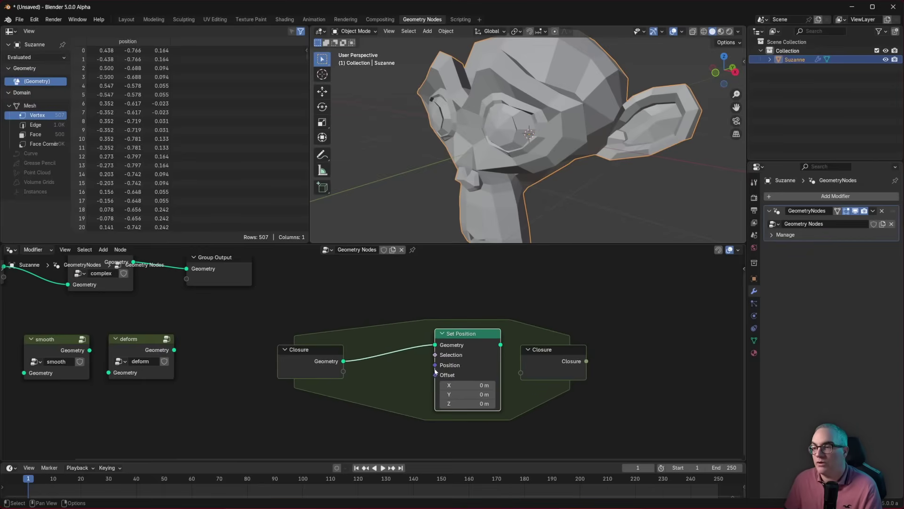
pyautogui.moveTo(435, 374); pyautogui.dragTo(289, 394)
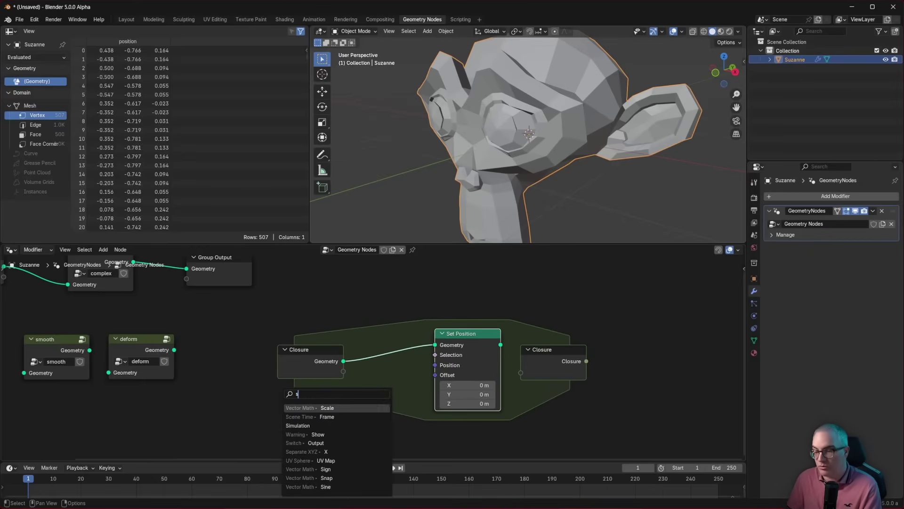
pyautogui.write('pos')
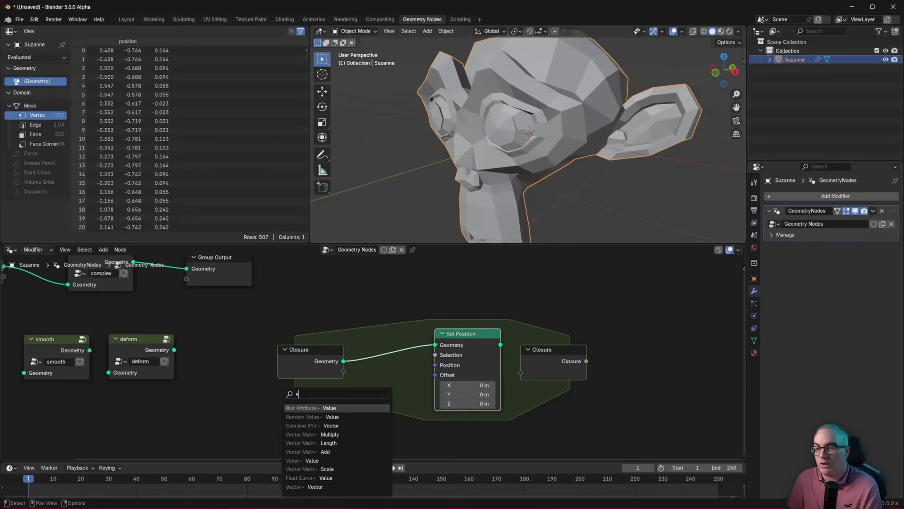
pyautogui.press('Return')
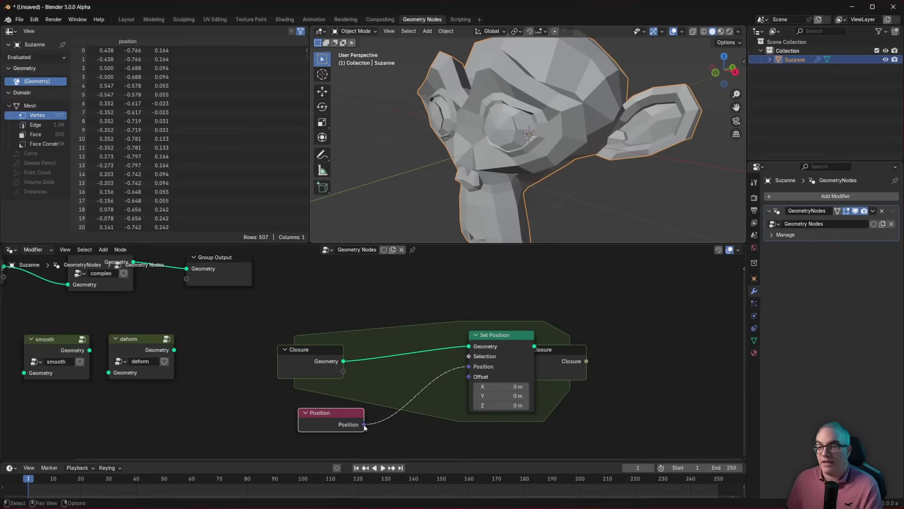
# - Insert a Vector Blur Attribute node between the Position node and Set Position's Position input
pyautogui.moveTo(364, 424); pyautogui.dragTo(420, 401)
pyautogui.write('blur')
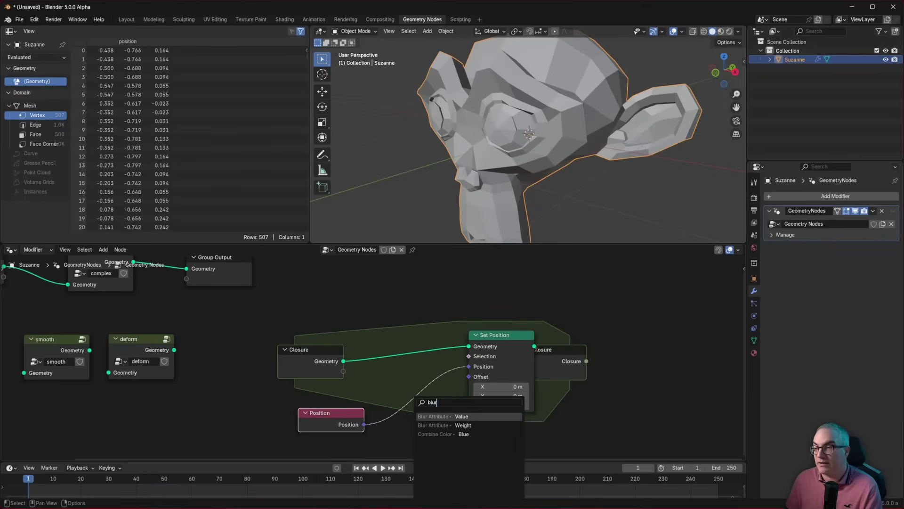
pyautogui.press('Return')
pyautogui.click(436, 385)
# - Move the zone's output node clear of Set Position and link Set Position's Geometry output to it as a new socket
pyautogui.moveTo(565, 351); pyautogui.dragTo(625, 357)
pyautogui.moveTo(534, 347); pyautogui.dragTo(589, 378)
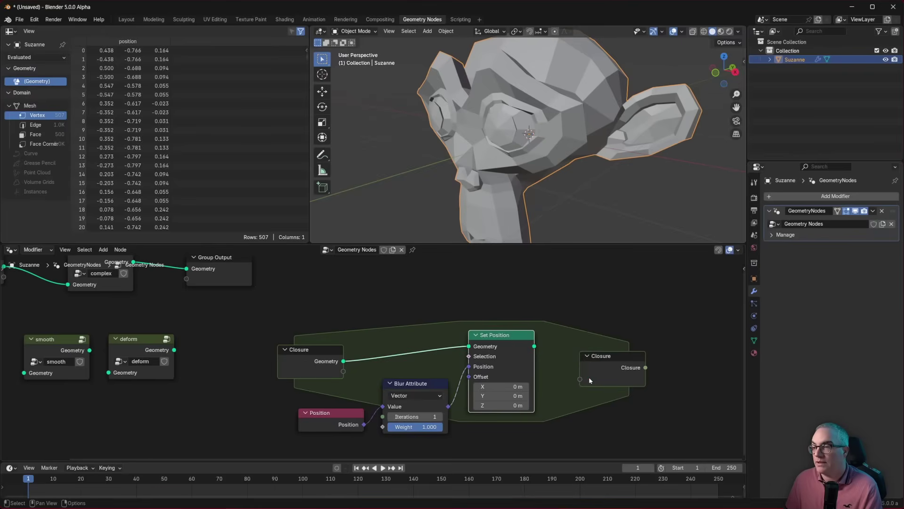
pyautogui.moveTo(533, 346); pyautogui.dragTo(581, 379)
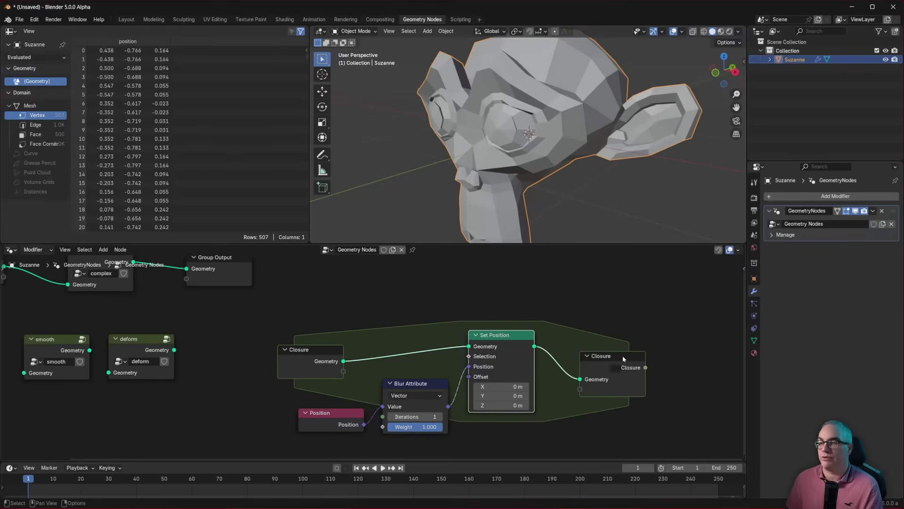
pyautogui.moveTo(589, 344); pyautogui.dragTo(494, 338, button='middle')
pyautogui.moveTo(527, 349)
pyautogui.mouseDown()
pyautogui.moveTo(602, 360)
pyautogui.moveTo(527, 334)
pyautogui.mouseUp()
pyautogui.press('Escape')
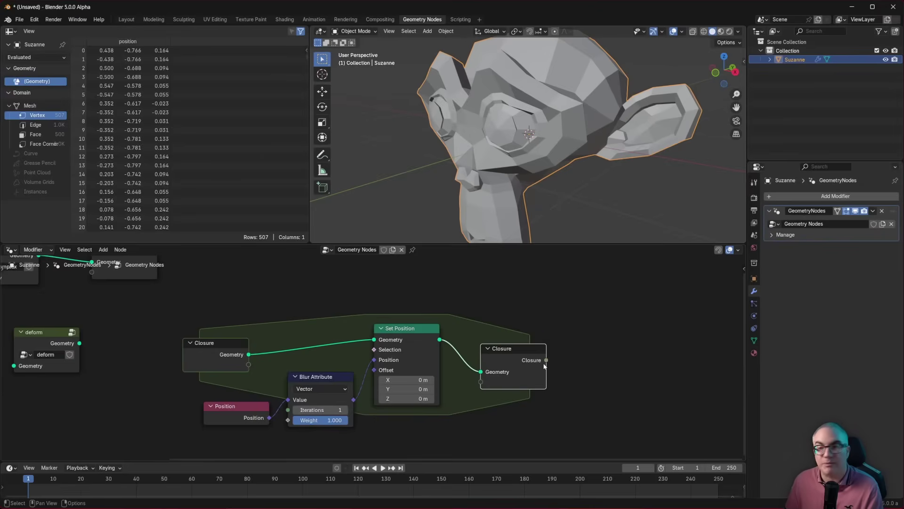
# - Add an Evaluate Closure node fed by the zone's Closure output and place it beyond the zone
pyautogui.moveTo(546, 360); pyautogui.dragTo(623, 345)
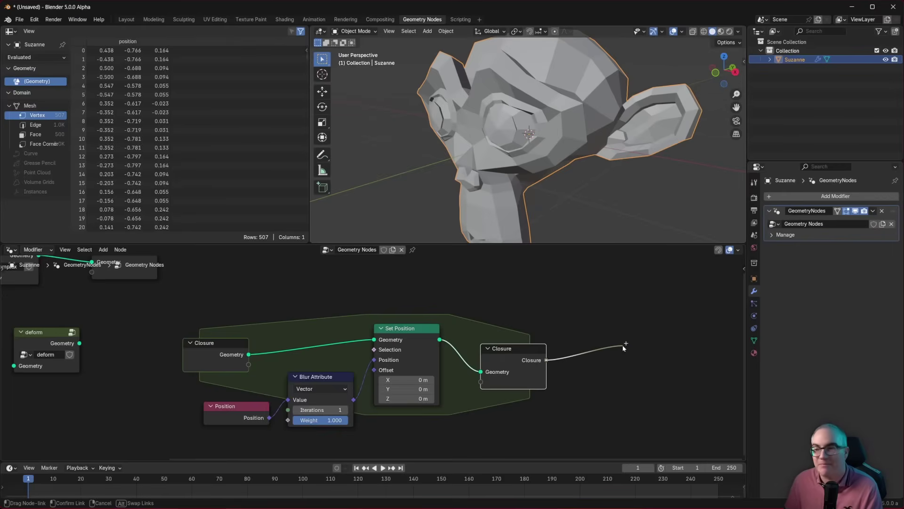
pyautogui.moveTo(623, 348); pyautogui.dragTo(623, 348)
pyautogui.scroll(-4, 541, 330)
pyautogui.moveTo(417, 311); pyautogui.dragTo(373, 321, button='middle')
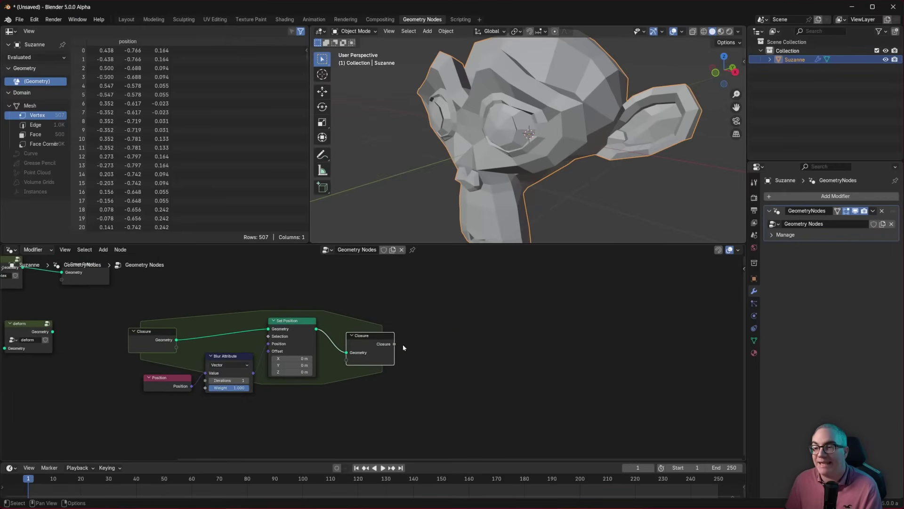
pyautogui.scroll(2, 368, 349)
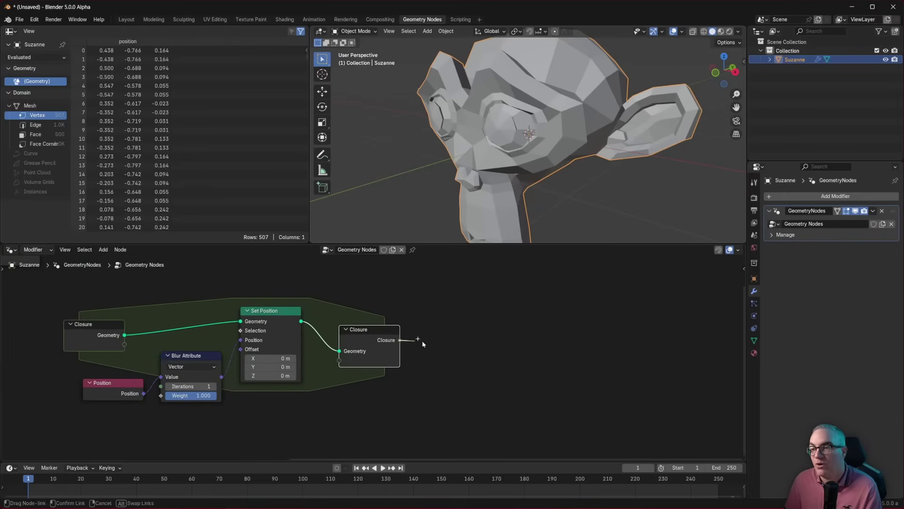
pyautogui.moveTo(422, 340); pyautogui.dragTo(510, 346)
pyautogui.press('Return')
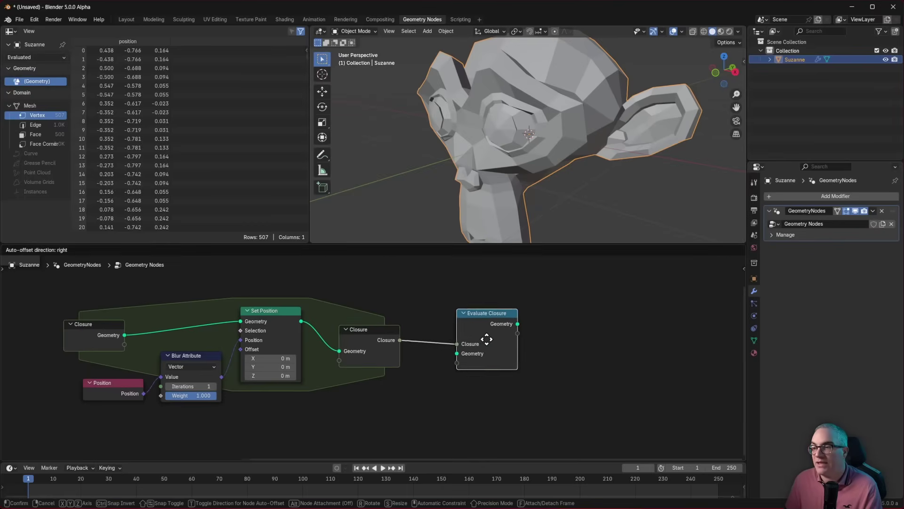
pyautogui.click(501, 352)
pyautogui.moveTo(513, 336); pyautogui.dragTo(536, 319)
pyautogui.scroll(1, 371, 359)
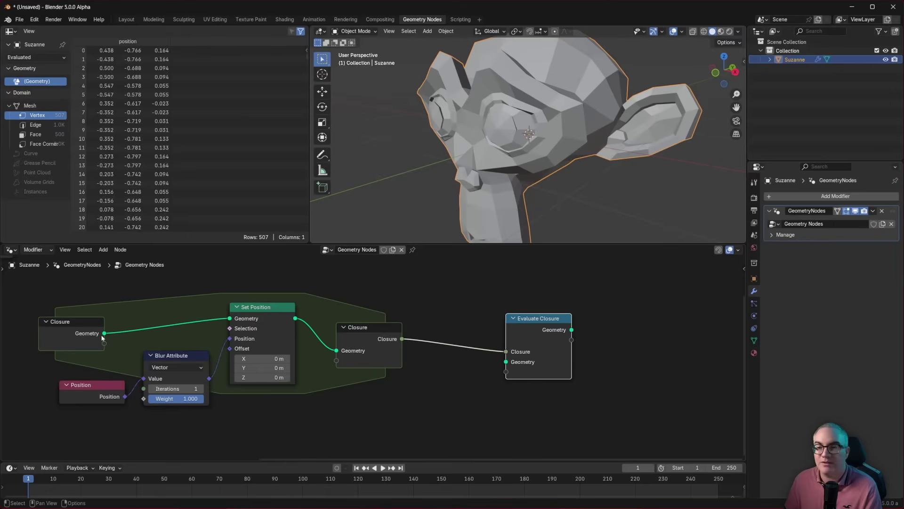
# - Spread the layout by moving the zone's input node outward and the Evaluate Closure node farther from the zone
pyautogui.moveTo(67, 334); pyautogui.dragTo(55, 333)
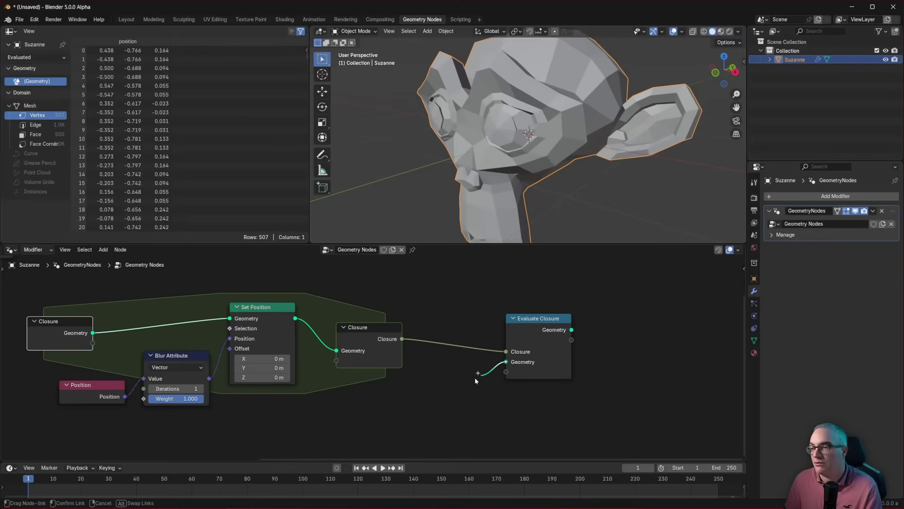
pyautogui.moveTo(477, 372); pyautogui.dragTo(475, 373)
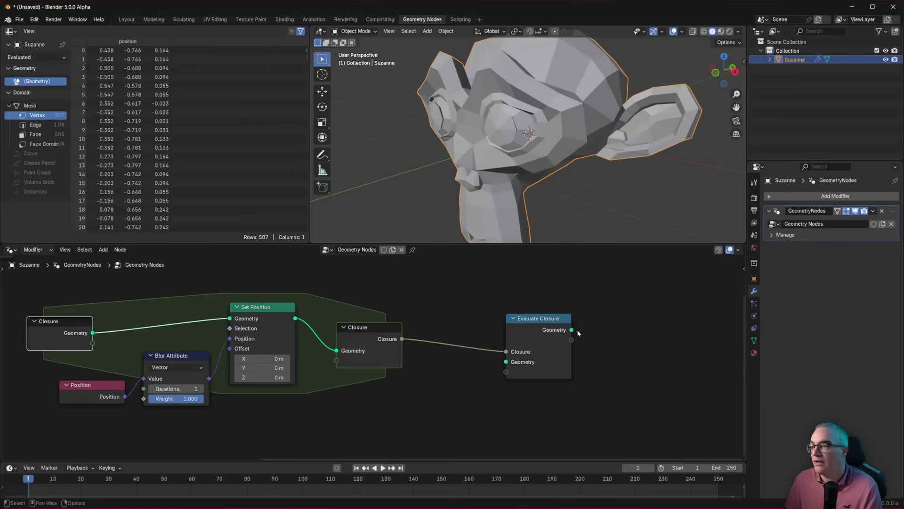
pyautogui.moveTo(628, 339); pyautogui.dragTo(631, 340)
pyautogui.moveTo(536, 317); pyautogui.dragTo(574, 314)
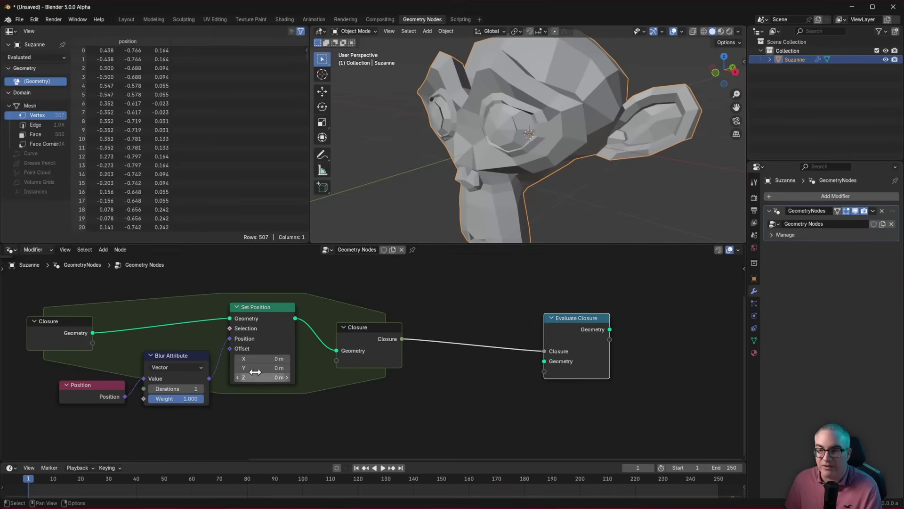
# - Move the smooth and deform group nodes lower and shift the whole Closure zone down closer to them
pyautogui.scroll(-3, 255, 371)
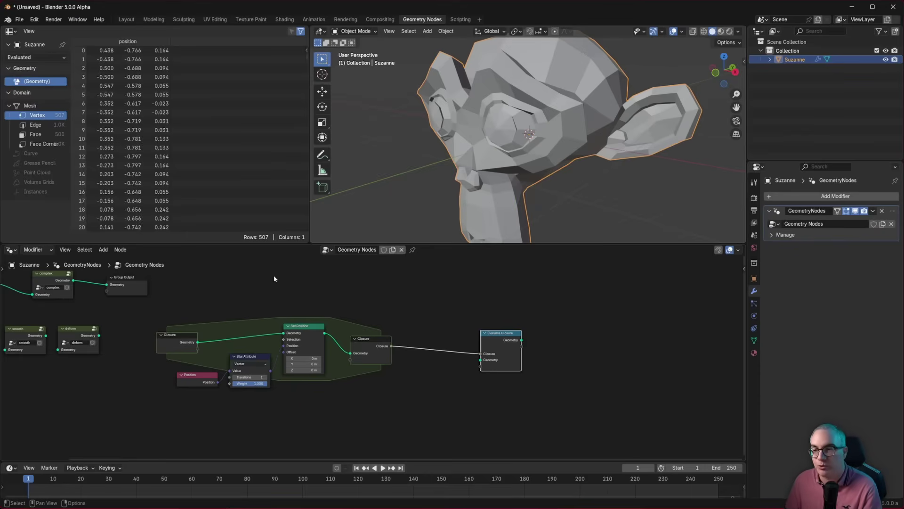
pyautogui.moveTo(274, 279); pyautogui.dragTo(405, 303, button='middle')
pyautogui.moveTo(128, 344); pyautogui.dragTo(236, 383)
pyautogui.press('g')
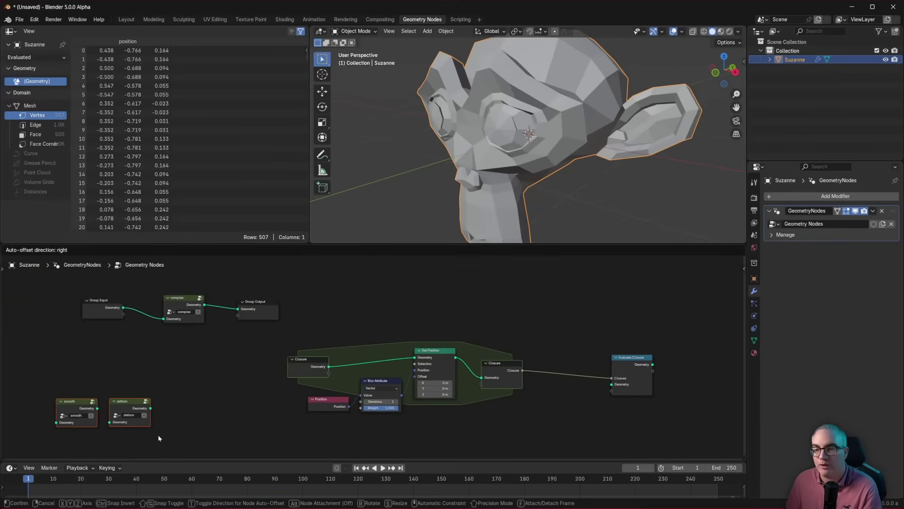
pyautogui.click(159, 438)
pyautogui.moveTo(270, 331); pyautogui.dragTo(541, 438)
pyautogui.press('g')
pyautogui.click(457, 416)
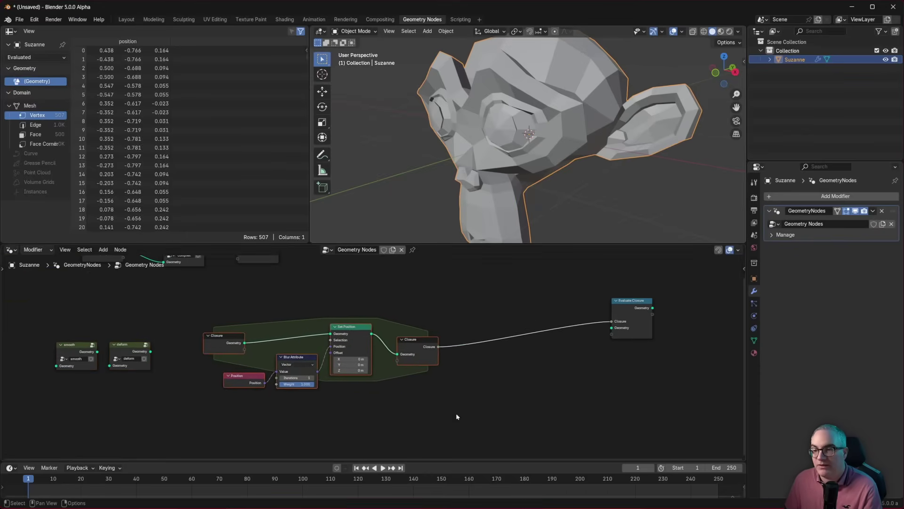
# - Move the Group Input, complex and Group Output nodes together to sit above the Closure zone
pyautogui.moveTo(400, 298); pyautogui.dragTo(376, 348, button='middle')
pyautogui.scroll(4, 365, 368)
pyautogui.moveTo(31, 311); pyautogui.dragTo(271, 277)
pyautogui.press('g')
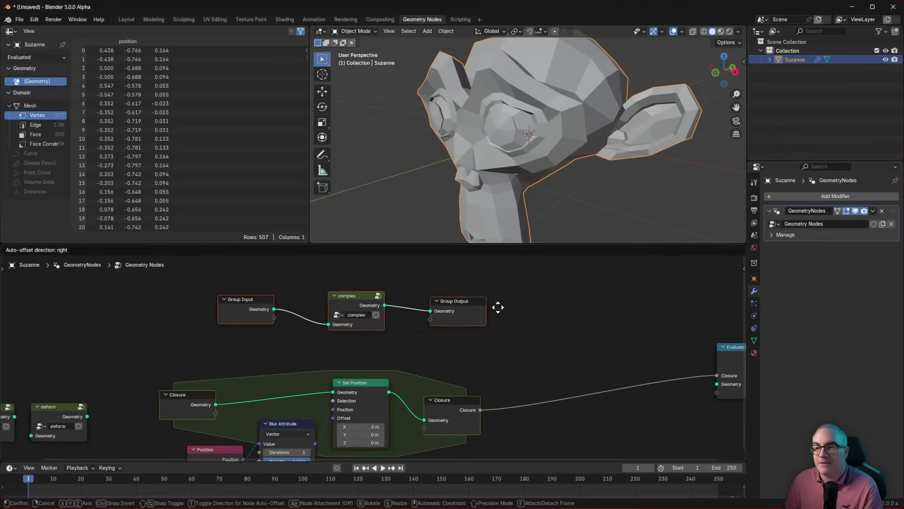
pyautogui.click(586, 307)
pyautogui.moveTo(638, 321); pyautogui.dragTo(518, 315, button='middle')
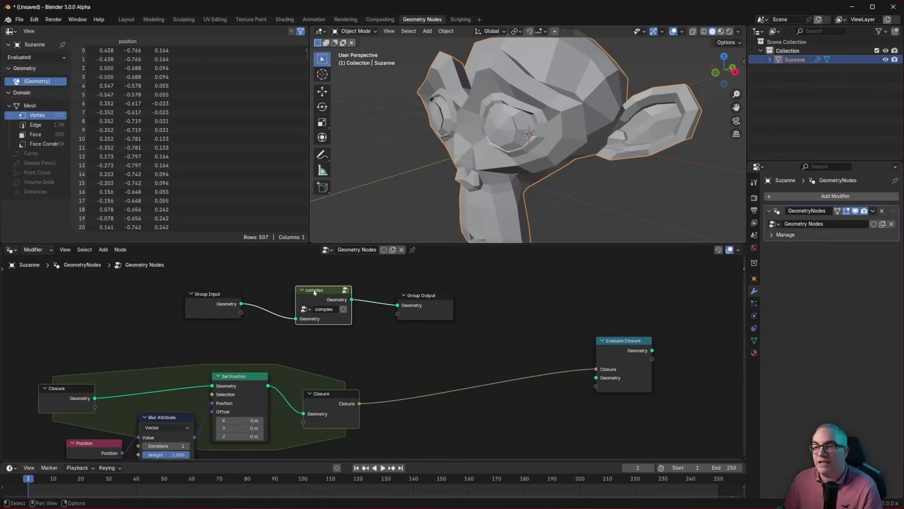
# - Copy the Evaluate Closure node and delete it from the main node tree
pyautogui.rightClick(624, 346)
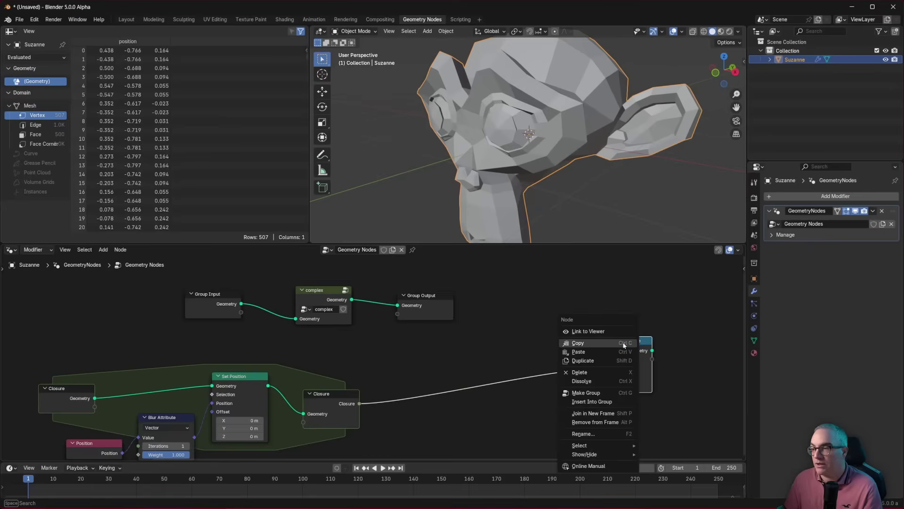
pyautogui.click(624, 344)
pyautogui.press('x')
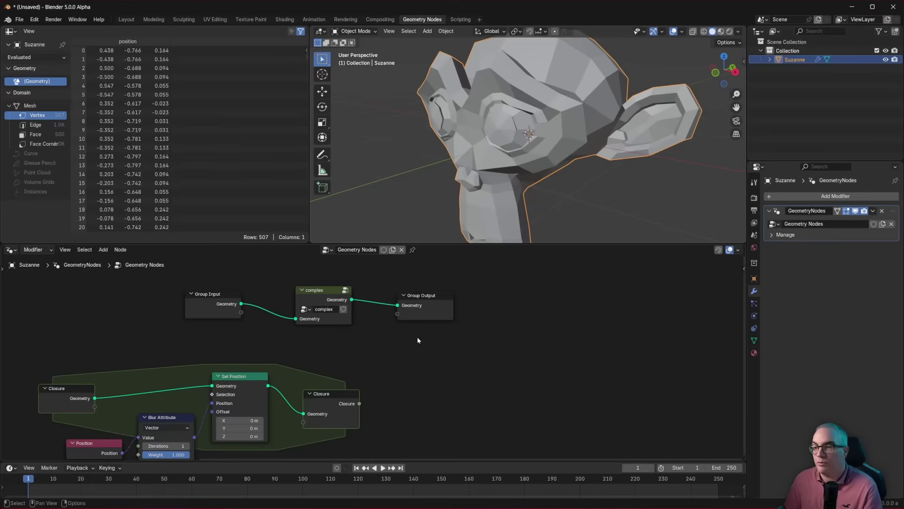
# - Open the complex node group for editing and paste the Evaluate Closure node into it
pyautogui.press('Tab')
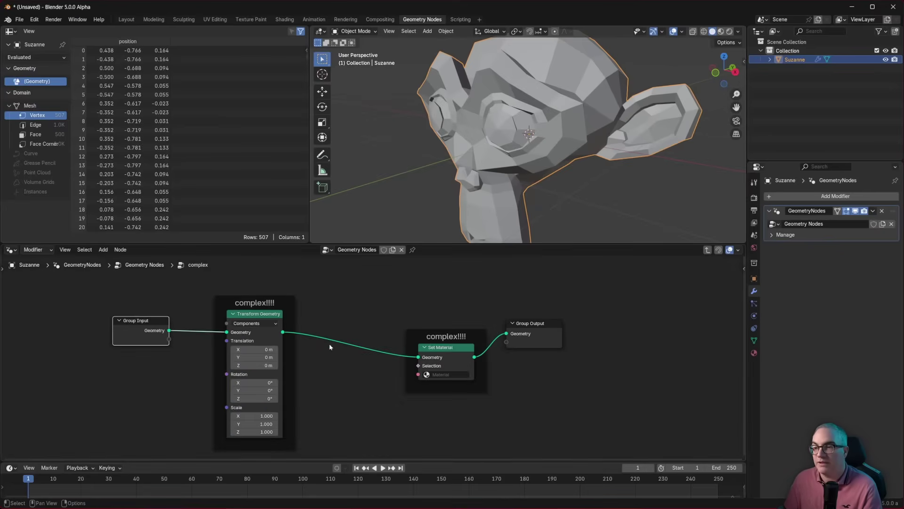
pyautogui.hotkey('shift', 'a')
pyautogui.press('Escape')
pyautogui.rightClick(343, 289)
pyautogui.click(324, 299)
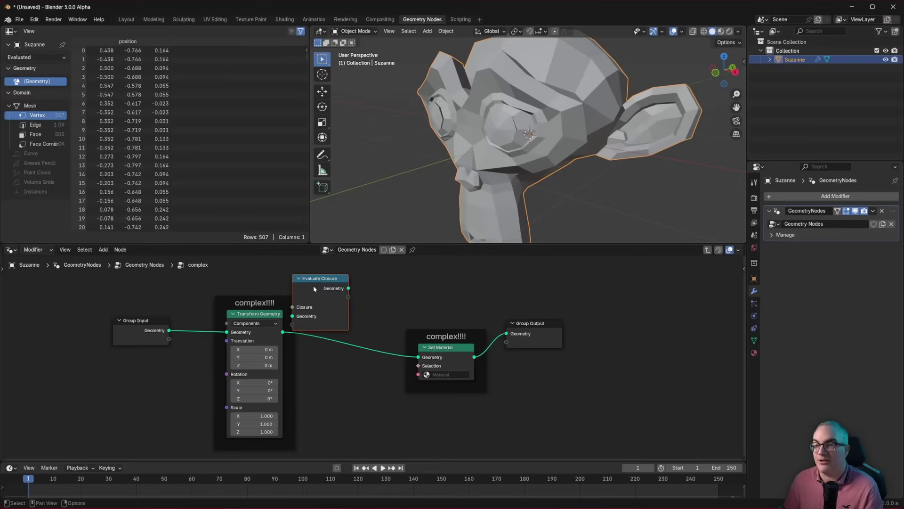
# - Wire Evaluate Closure between Transform Geometry and Set Material, and feed its Closure input from a new Group Input socket
pyautogui.moveTo(320, 281); pyautogui.dragTo(356, 312)
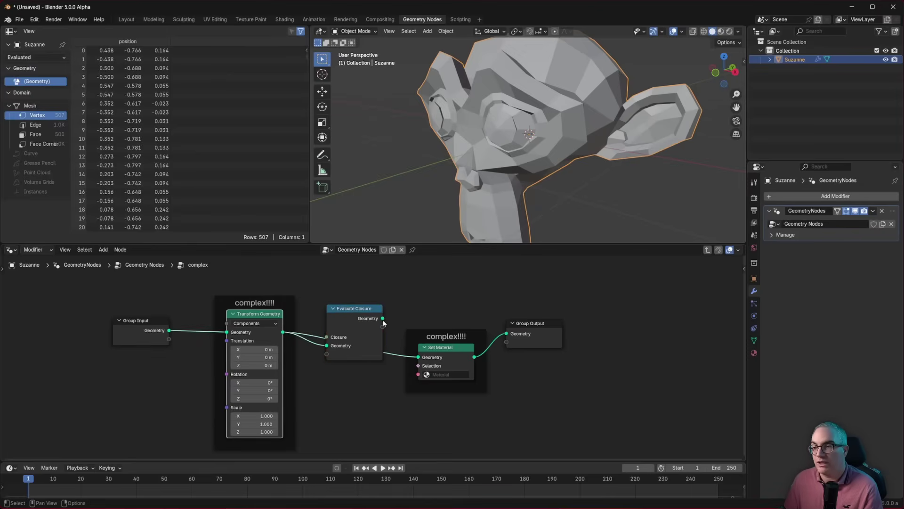
pyautogui.moveTo(355, 311); pyautogui.dragTo(353, 324)
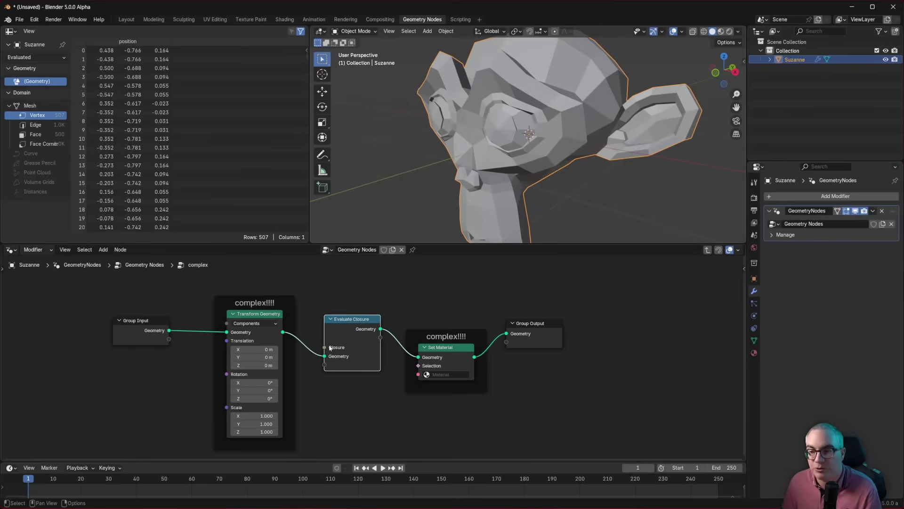
pyautogui.moveTo(325, 348); pyautogui.dragTo(197, 342)
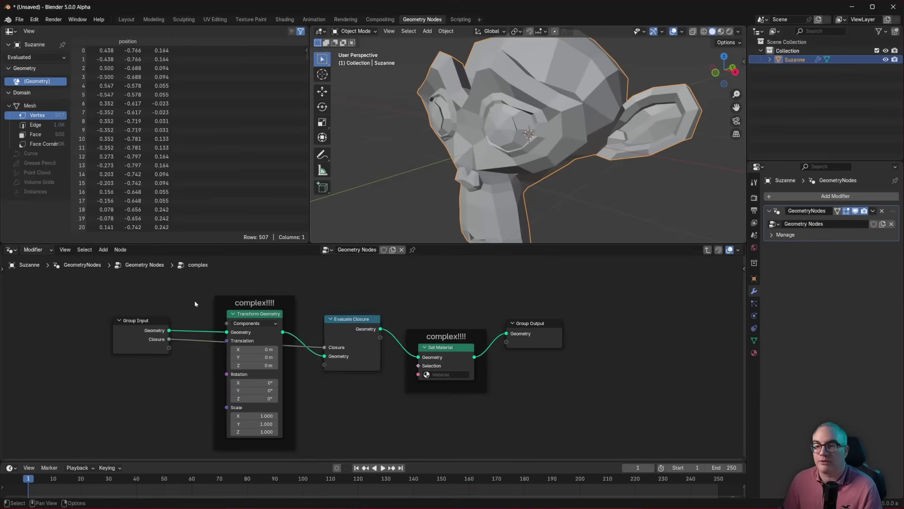
# - Return to the main node tree and link the zone's Closure output to the complex node's Closure input
pyautogui.hotkey('ctrl', 'Tab')
pyautogui.scroll(3, 361, 311)
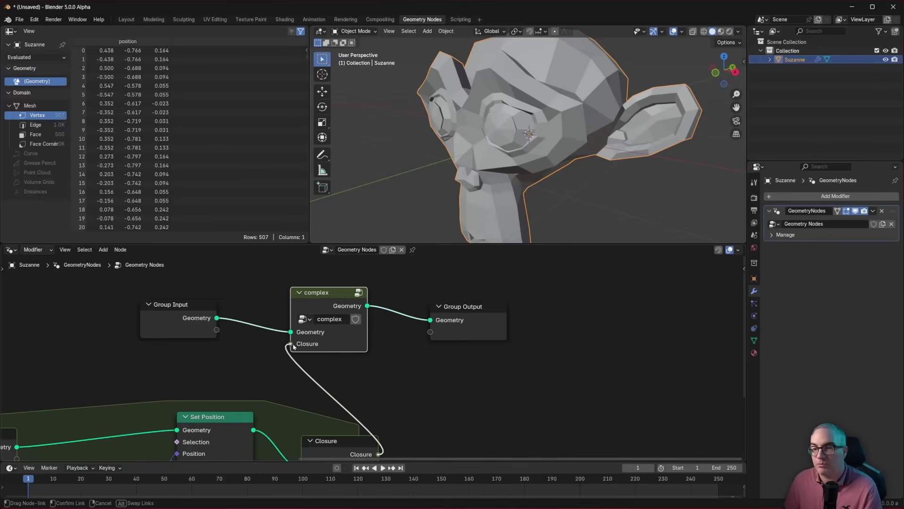
pyautogui.moveTo(293, 346); pyautogui.dragTo(291, 344)
pyautogui.scroll(-2, 384, 388)
pyautogui.moveTo(383, 389); pyautogui.dragTo(421, 343, button='middle')
pyautogui.scroll(3, 384, 345)
pyautogui.moveTo(200, 346); pyautogui.dragTo(392, 347, button='middle')
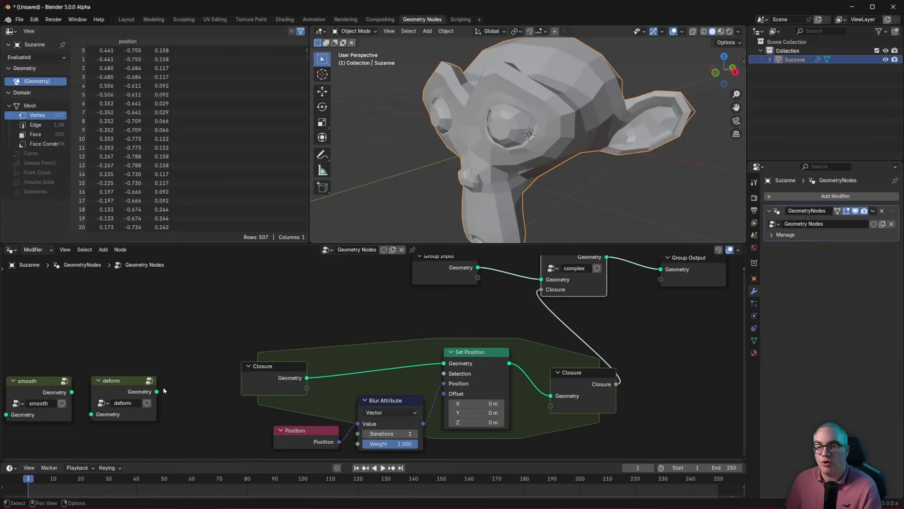
# - Add a second Closure zone below the first and widen it by moving its output node away
pyautogui.moveTo(273, 336); pyautogui.dragTo(82, 368, button='middle')
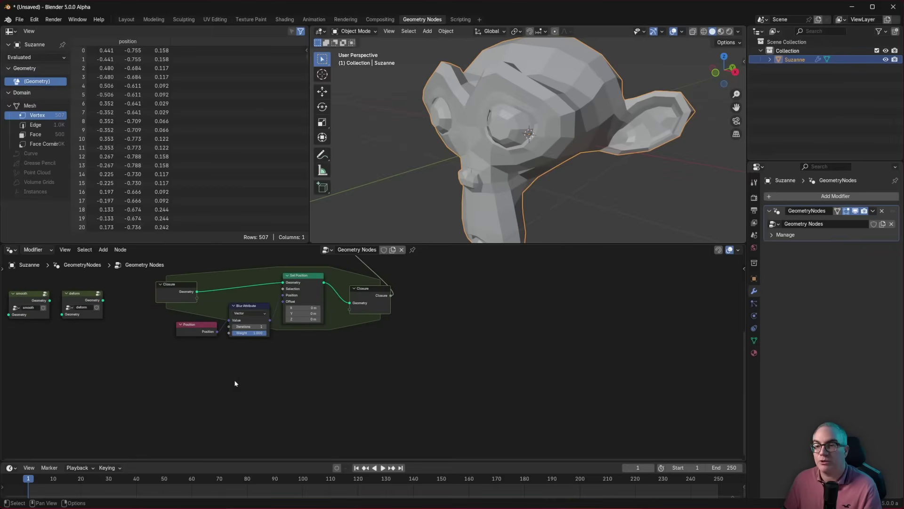
pyautogui.hotkey('shift', 'a')
pyautogui.write('clos')
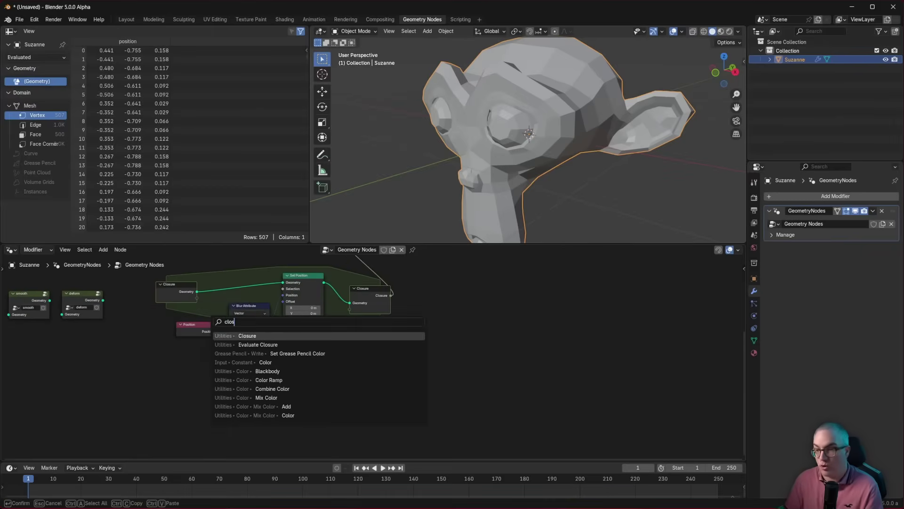
pyautogui.press('Return')
pyautogui.click(197, 387)
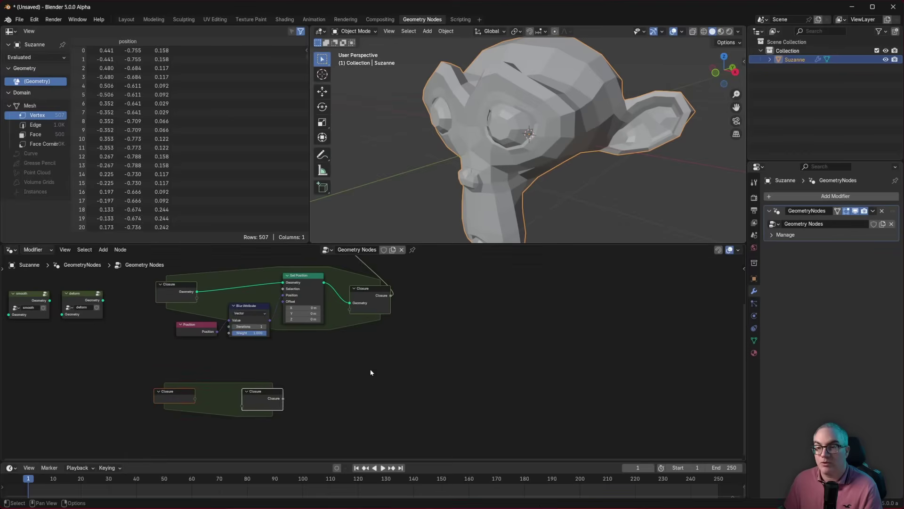
pyautogui.moveTo(273, 393); pyautogui.dragTo(390, 395)
pyautogui.scroll(1, 390, 395)
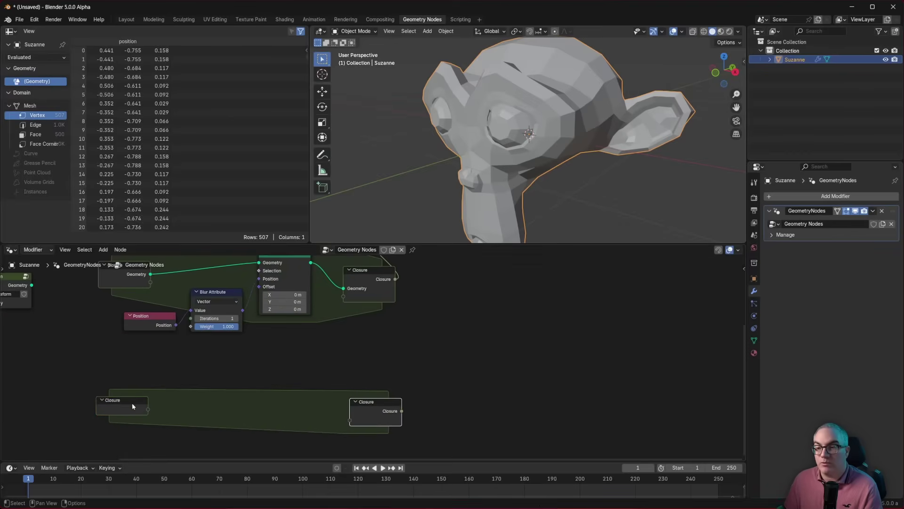
# - Add a Set Position node inside the second zone and link its Geometry through new sockets on the zone's input and output nodes
pyautogui.hotkey('shift', 'a')
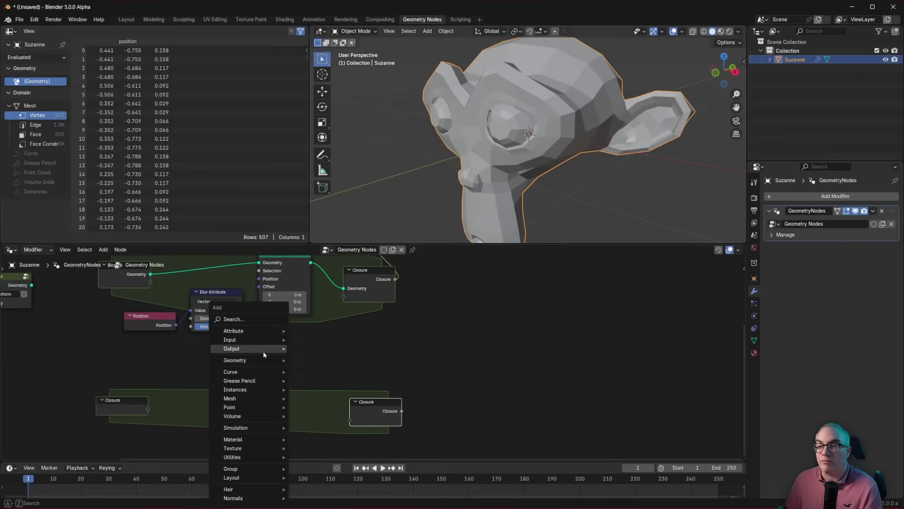
pyautogui.click(247, 319)
pyautogui.write('set')
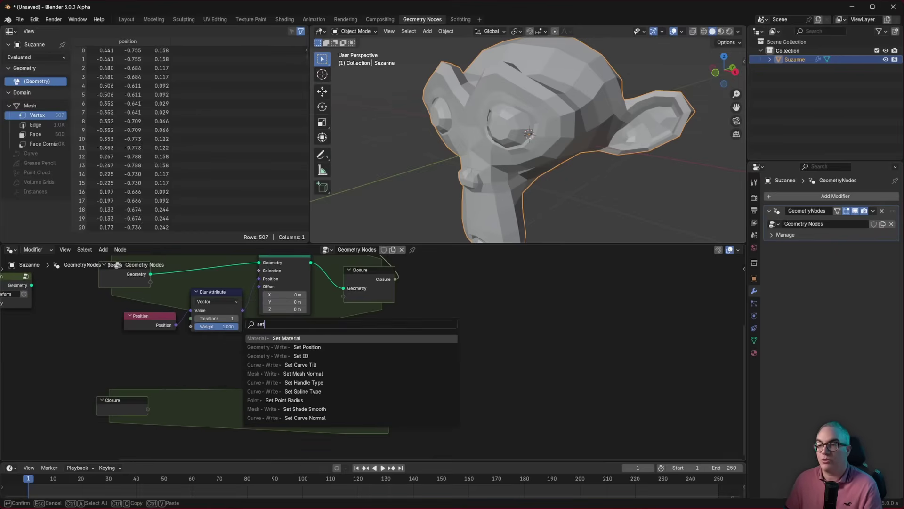
pyautogui.press('Down')
pyautogui.press('Return')
pyautogui.click(247, 377)
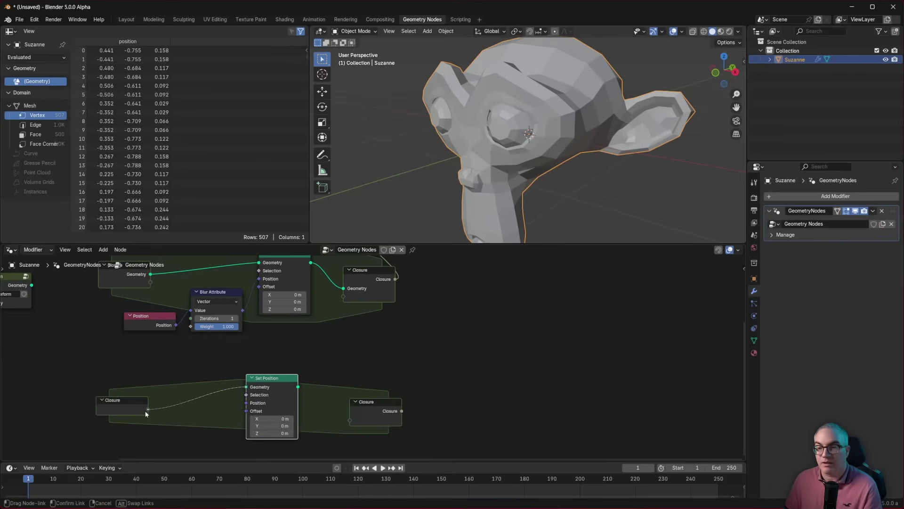
pyautogui.moveTo(146, 413); pyautogui.dragTo(147, 409)
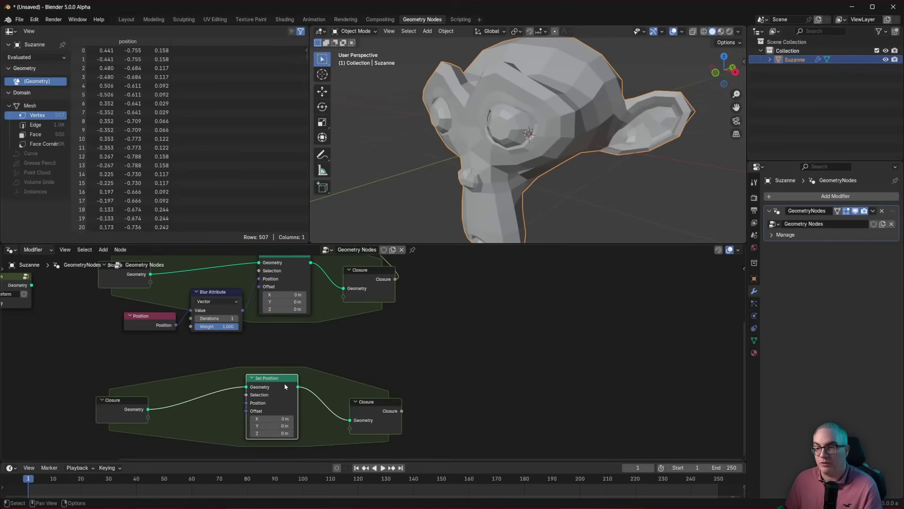
# - Shift Set Position toward the zone's output and feed its Offset from a Vector Random Value node with all Max components at 0.2
pyautogui.moveTo(285, 386); pyautogui.dragTo(130, 403)
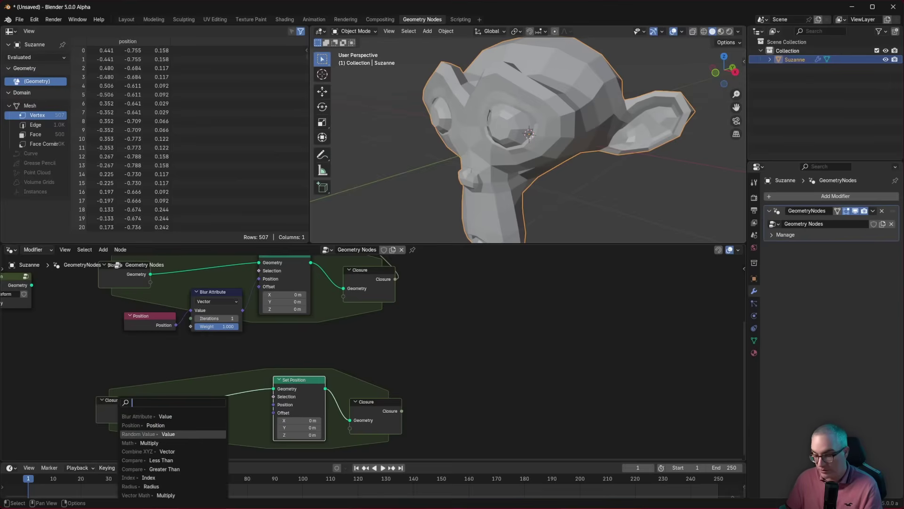
pyautogui.write('rand')
pyautogui.click(165, 417)
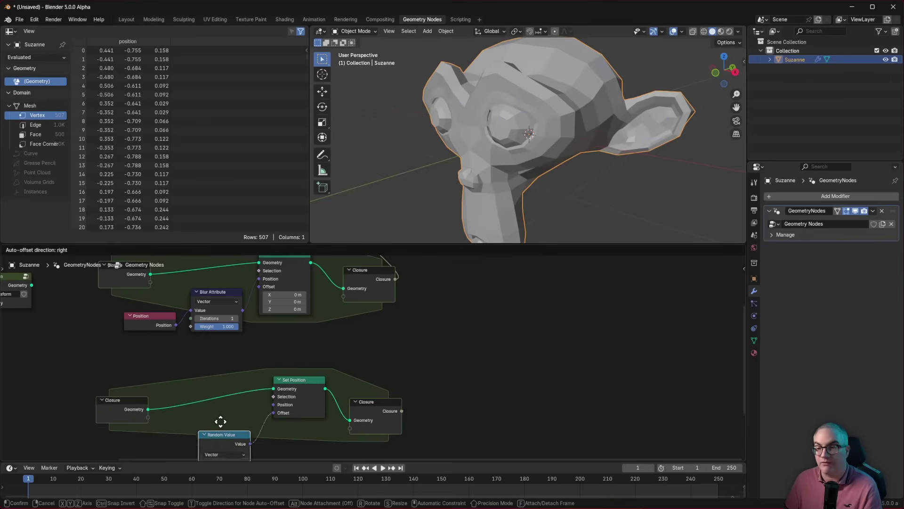
pyautogui.click(211, 406)
pyautogui.moveTo(278, 412); pyautogui.dragTo(281, 333, button='middle')
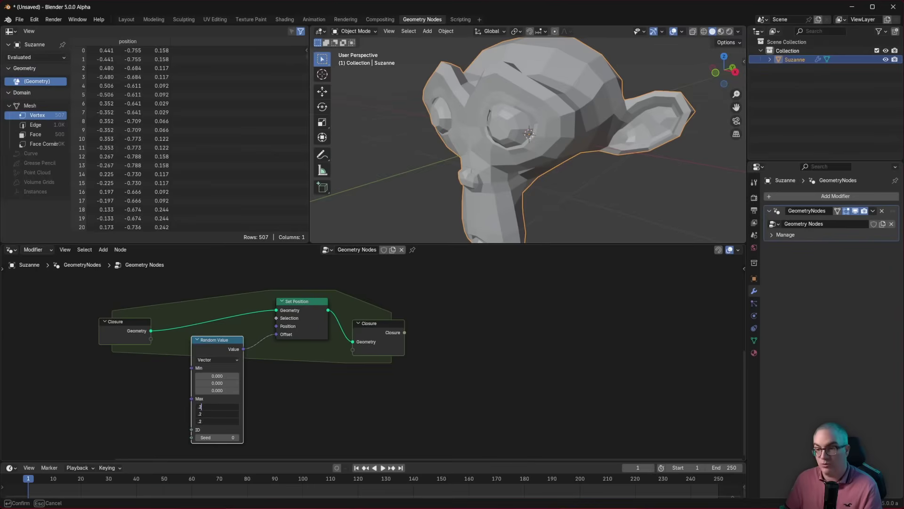
pyautogui.press('Return')
# - Nudge the complex group node slightly toward the Group Output node above the two Closure zones
pyautogui.moveTo(322, 327); pyautogui.dragTo(289, 400, button='middle')
pyautogui.moveTo(356, 363); pyautogui.dragTo(337, 395, button='middle')
pyautogui.scroll(-5, 341, 412)
pyautogui.moveTo(299, 263); pyautogui.dragTo(301, 263)
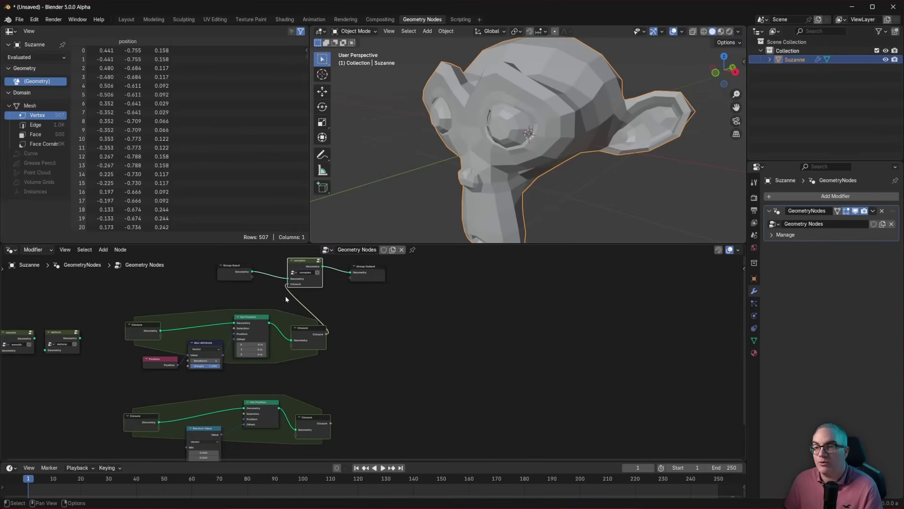
pyautogui.scroll(2, 363, 297)
pyautogui.moveTo(364, 297); pyautogui.dragTo(373, 337, button='middle')
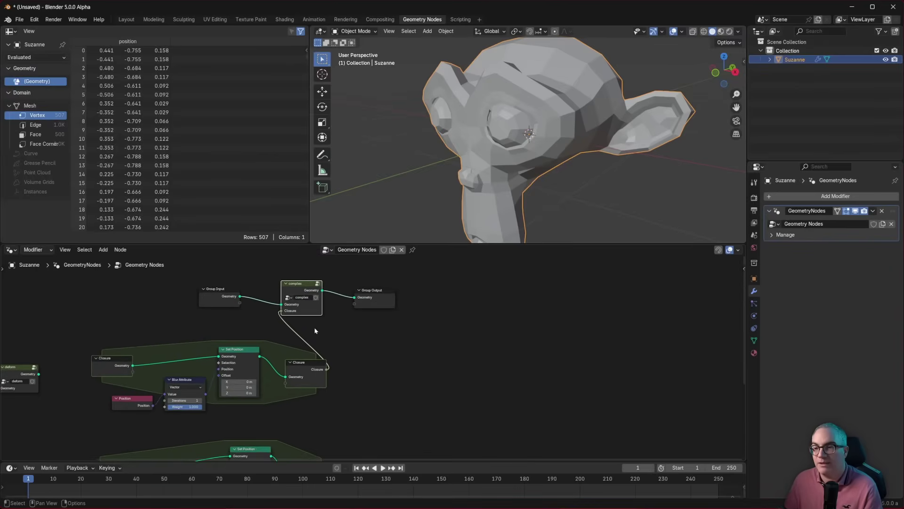
# - Cut the upper Closure zone's link to the complex node and feed its Closure input from the lower zone instead
pyautogui.keyDown('ctrl'); pyautogui.moveTo(312, 336); pyautogui.dragTo(303, 345, button='right'); pyautogui.keyUp('ctrl')
pyautogui.moveTo(400, 381); pyautogui.dragTo(402, 349, button='middle')
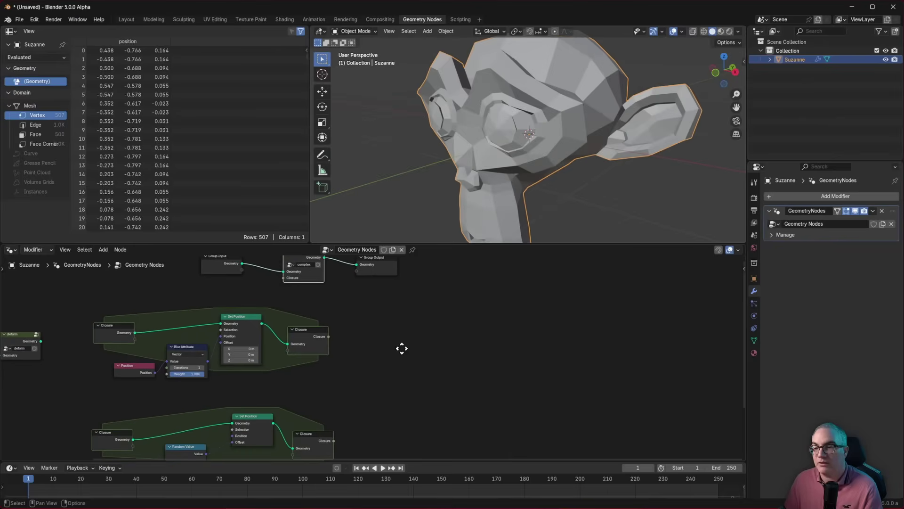
pyautogui.moveTo(286, 283); pyautogui.dragTo(283, 278)
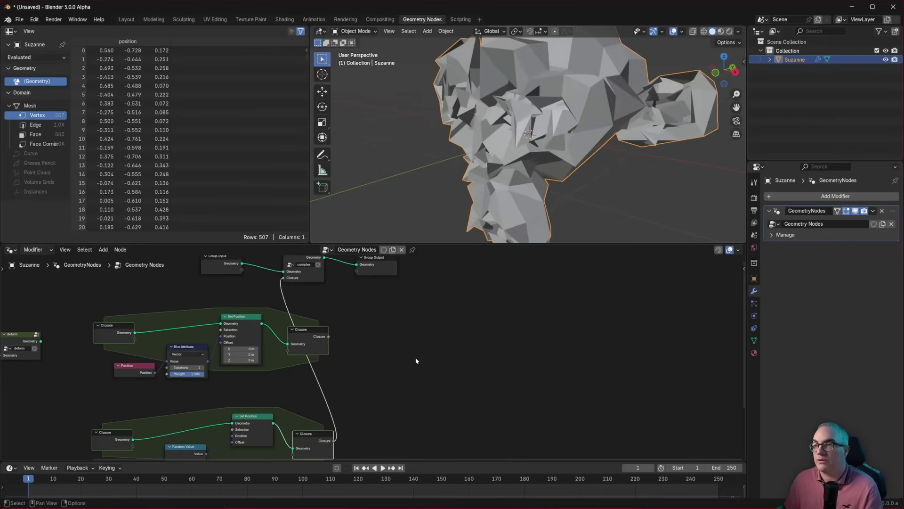
# - Open the complex group and examine how Evaluate Closure sits between Transform Geometry and Set Material, then return to the parent tree
pyautogui.scroll(5, 411, 355)
pyautogui.press('Tab')
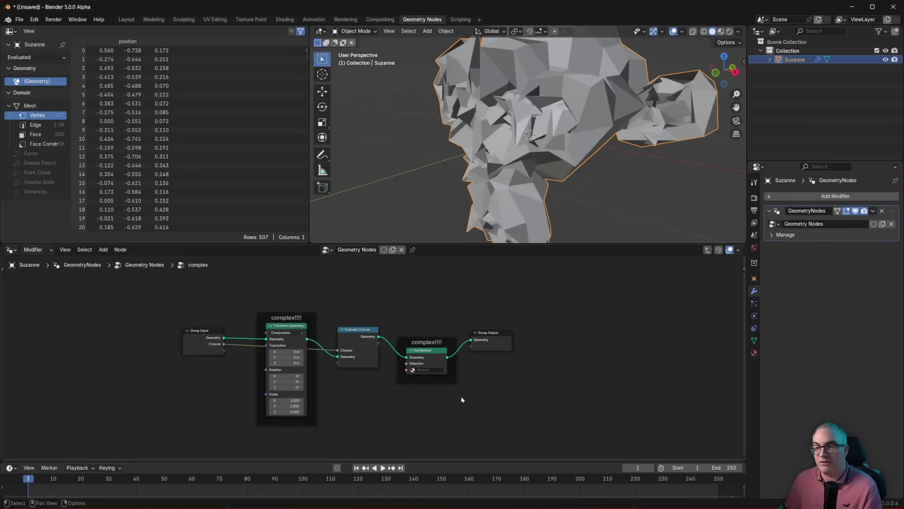
pyautogui.scroll(2, 394, 349)
pyautogui.moveTo(349, 313); pyautogui.dragTo(355, 310)
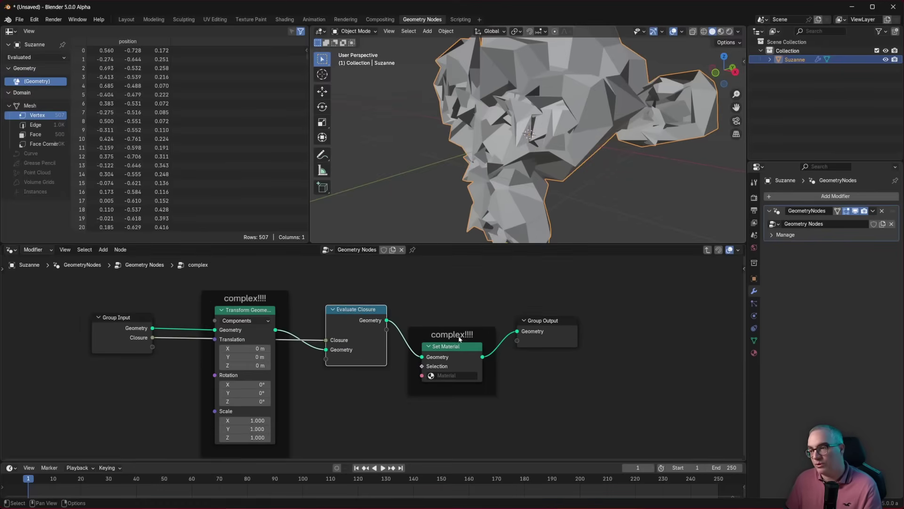
pyautogui.moveTo(458, 336); pyautogui.dragTo(450, 316)
pyautogui.press('Escape')
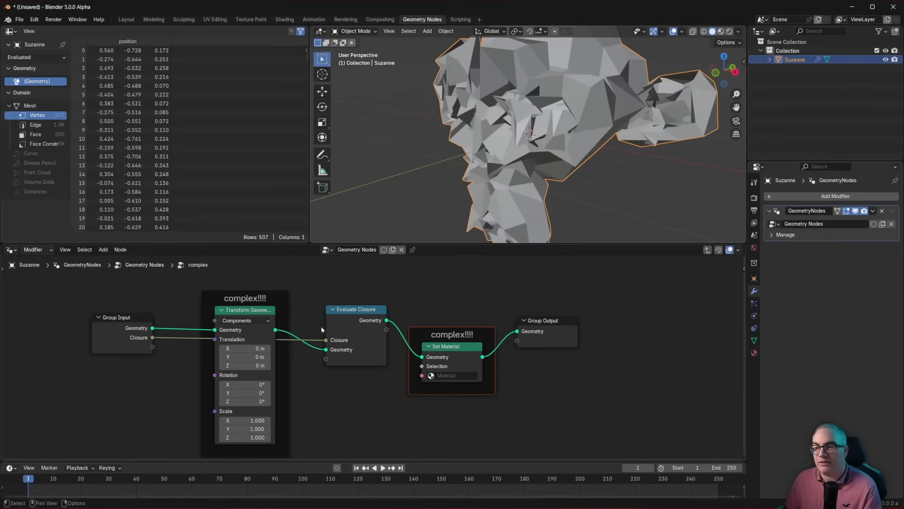
pyautogui.press('Tab')
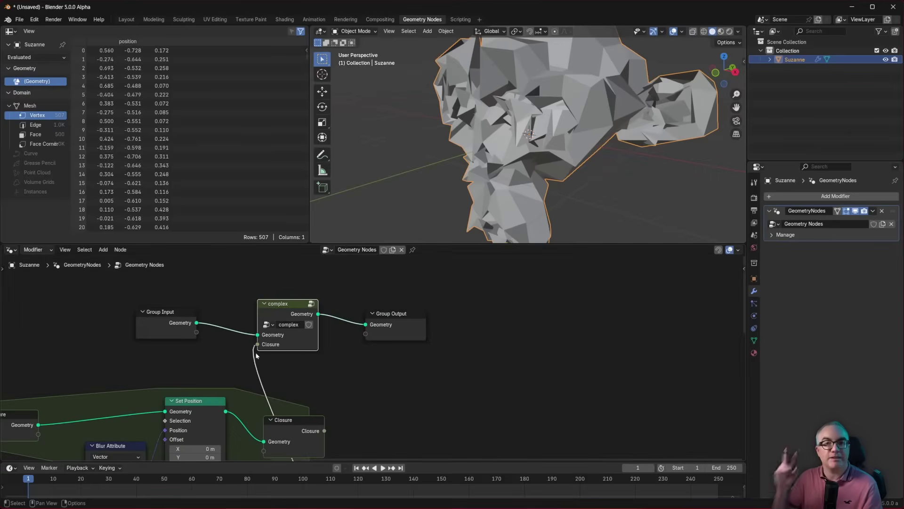
pyautogui.scroll(-2, 255, 354)
pyautogui.moveTo(256, 355); pyautogui.dragTo(302, 284, button='middle')
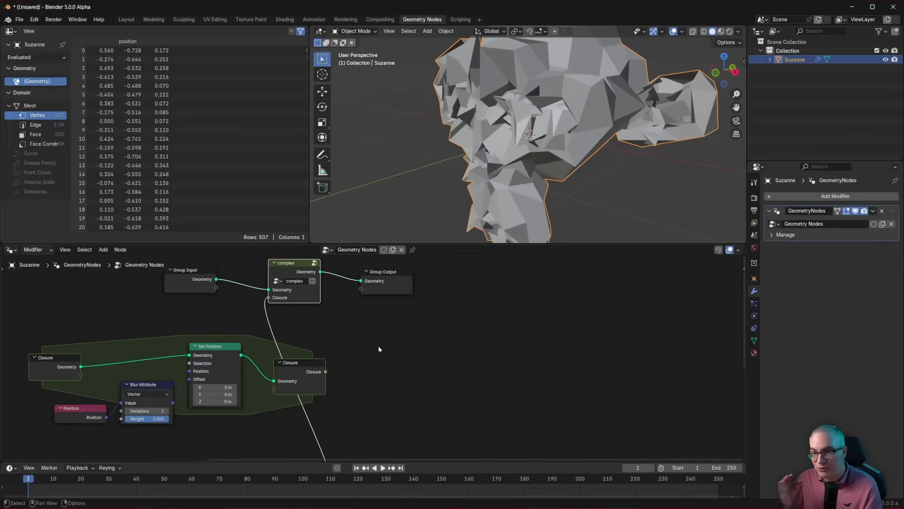
# - Inside the complex group, add a Simulation zone below the existing nodes and widen it by moving its output node away
pyautogui.press('Tab')
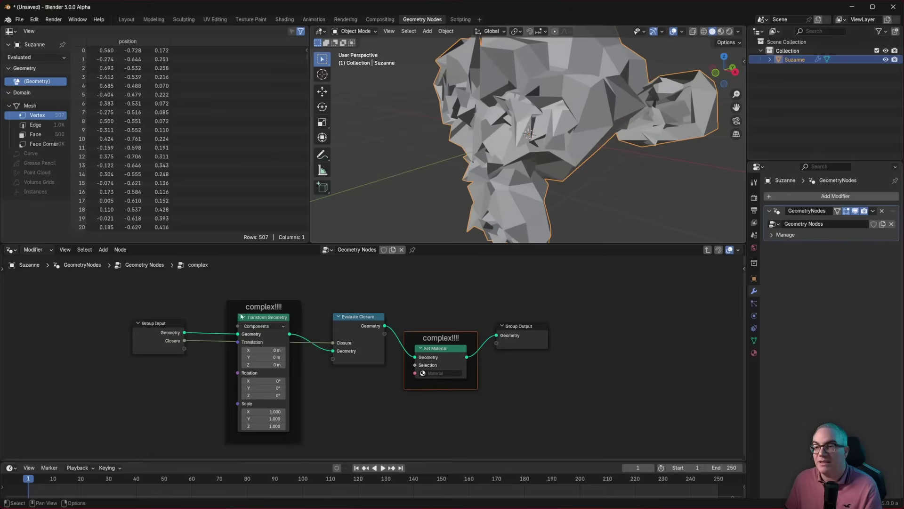
pyautogui.moveTo(366, 389); pyautogui.dragTo(360, 306, button='middle')
pyautogui.click(337, 347)
pyautogui.hotkey('shift', 'a')
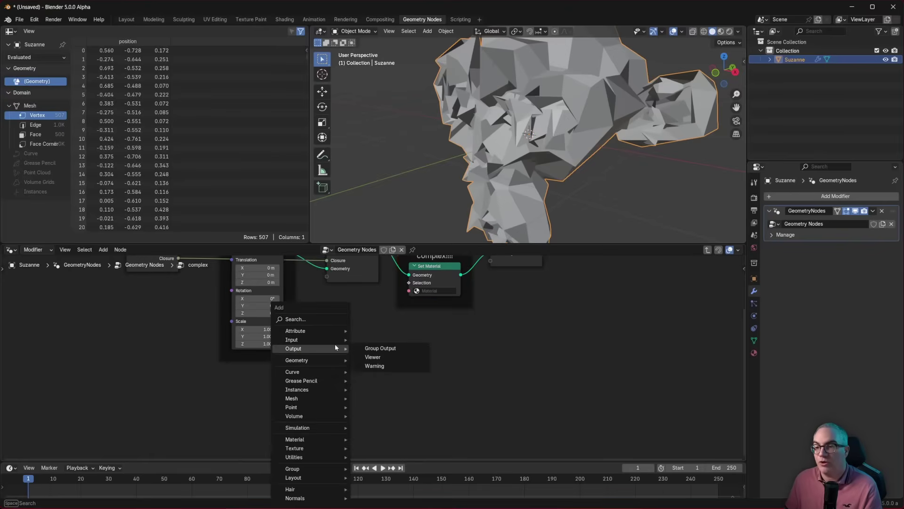
pyautogui.moveTo(317, 427)
pyautogui.click(383, 429)
pyautogui.click(386, 339)
pyautogui.click(470, 343)
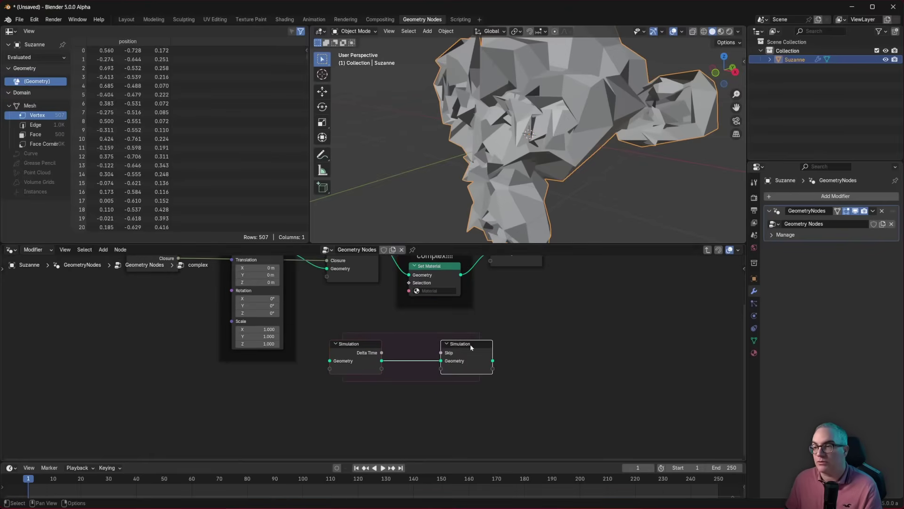
pyautogui.moveTo(470, 345); pyautogui.dragTo(596, 358)
# - Duplicate the Evaluate Closure node and place the copy between the Simulation zone's input and output nodes
pyautogui.moveTo(450, 329); pyautogui.dragTo(361, 366, button='middle')
pyautogui.click(272, 273)
pyautogui.hotkey('shift', 'd')
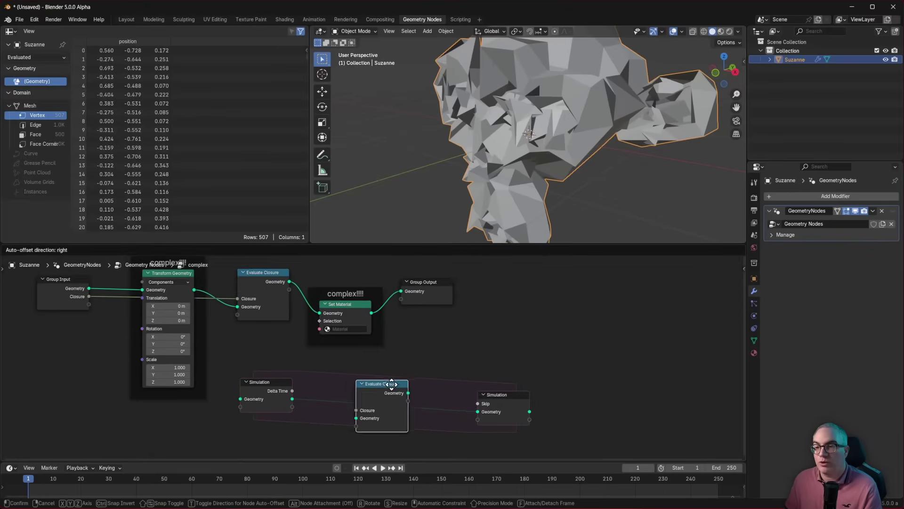
pyautogui.click(390, 378)
pyautogui.moveTo(384, 381); pyautogui.dragTo(390, 379)
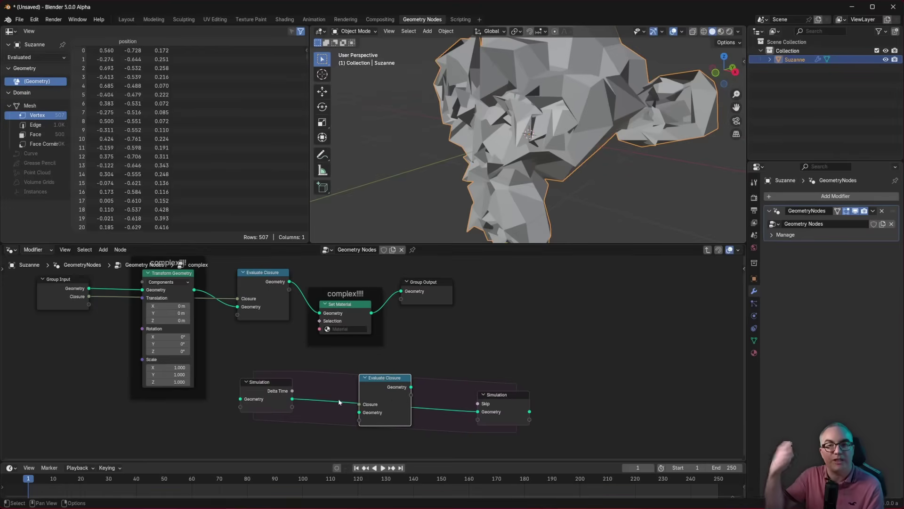
# - Delete the Simulation zone together with the copied Evaluate Closure node, and leave the complex group
pyautogui.moveTo(257, 358); pyautogui.dragTo(433, 425)
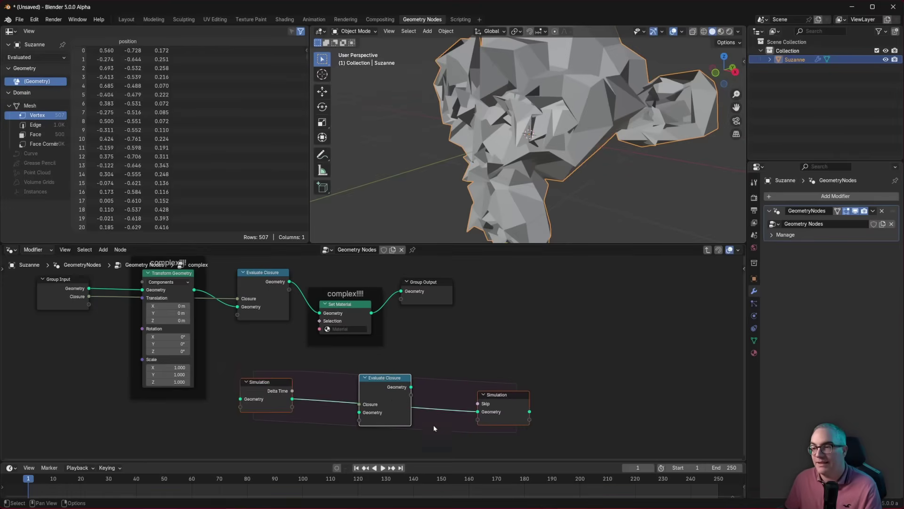
pyautogui.press('x')
pyautogui.press('Home')
pyautogui.click(367, 302)
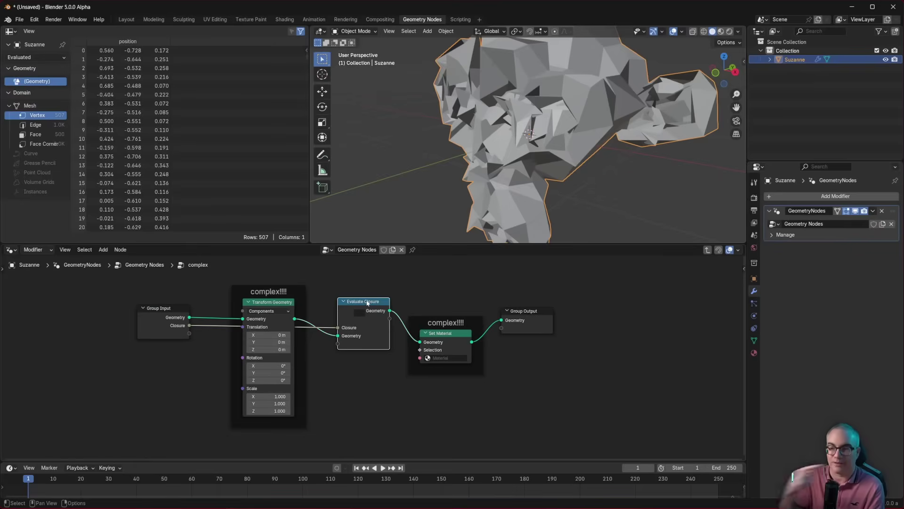
pyautogui.press('Tab')
# - Cut the link that feeds the complex node's Closure input from the lower Closure zone
pyautogui.scroll(-3, 420, 351)
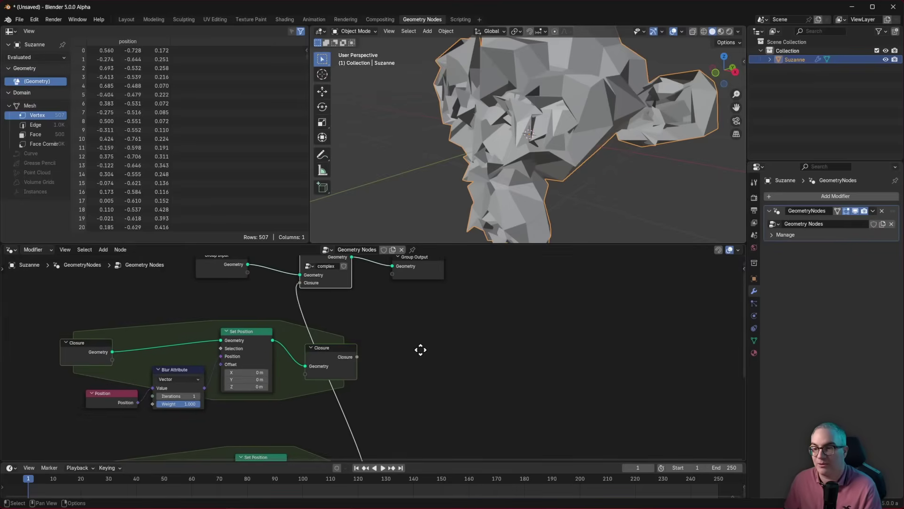
pyautogui.keyDown('ctrl'); pyautogui.moveTo(377, 417); pyautogui.dragTo(346, 429, button='right'); pyautogui.keyUp('ctrl')
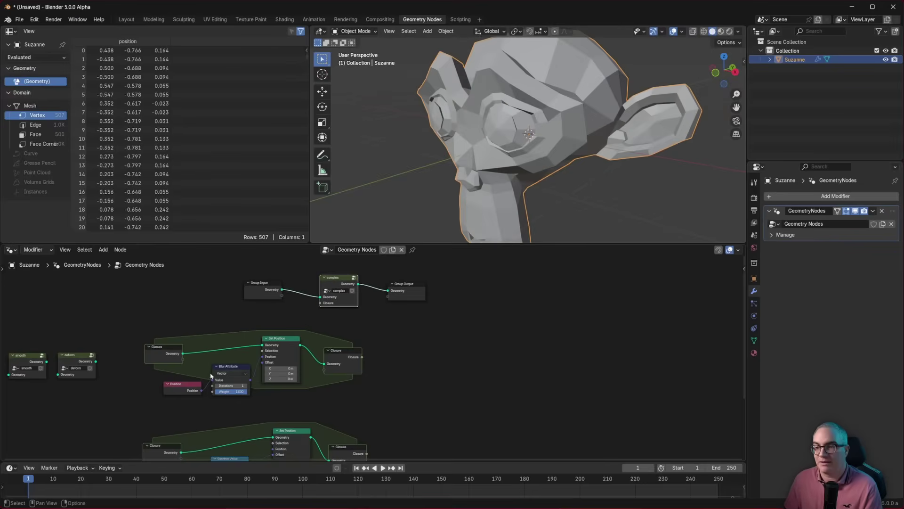
pyautogui.moveTo(116, 333); pyautogui.dragTo(285, 328, button='middle')
pyautogui.scroll(4, 277, 329)
pyautogui.moveTo(342, 314); pyautogui.dragTo(297, 330, button='middle')
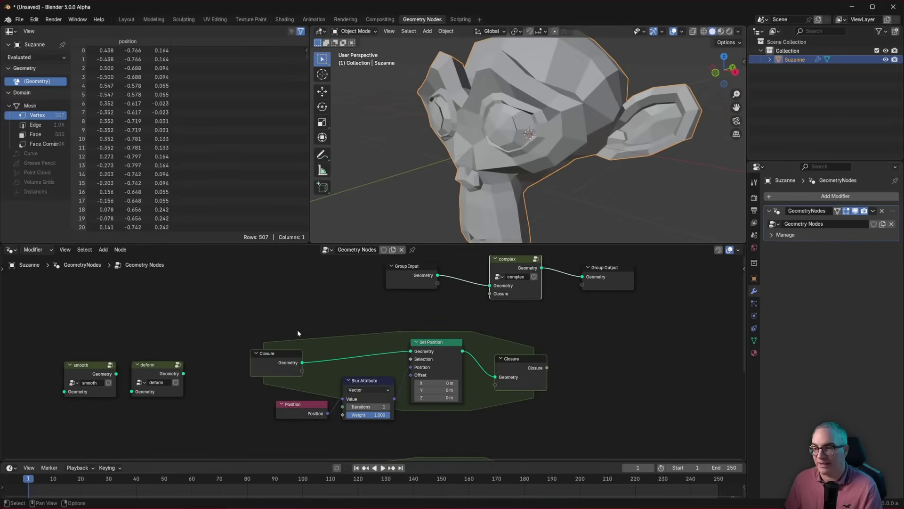
# - Delete the unused smooth and deform group nodes beside the upper Closure zone
pyautogui.moveTo(244, 329); pyautogui.dragTo(556, 438)
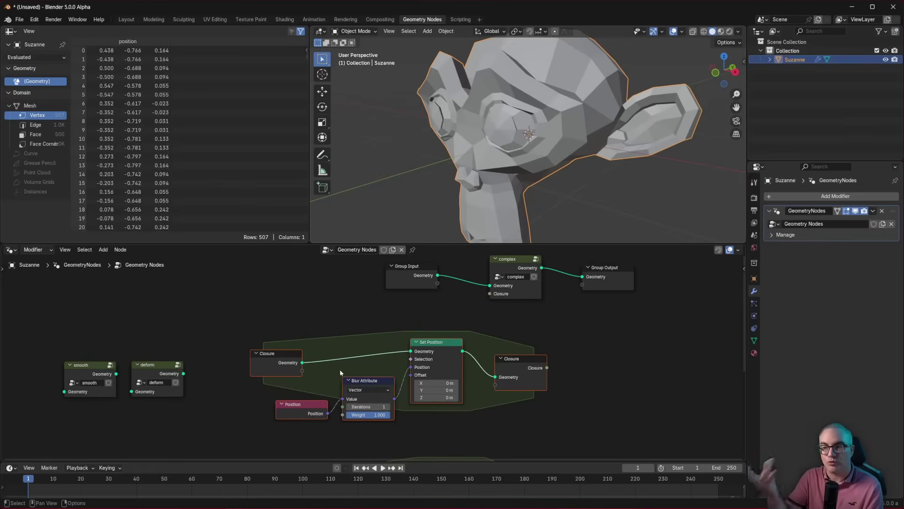
pyautogui.moveTo(340, 370); pyautogui.dragTo(331, 358, button='middle')
pyautogui.click(76, 357)
pyautogui.keyDown('shift'); pyautogui.click(155, 356); pyautogui.keyUp('shift')
pyautogui.click(154, 356)
pyautogui.moveTo(60, 333); pyautogui.dragTo(193, 406)
pyautogui.press('x')
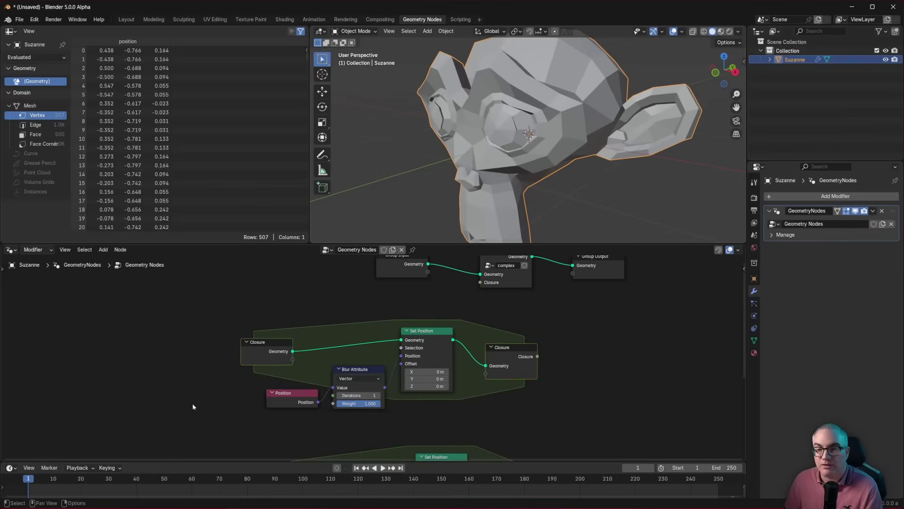
# - Group the upper Closure zone with its Position and Blur Attribute nodes, and link its Closure output to the Group Output
pyautogui.moveTo(225, 294); pyautogui.dragTo(563, 423)
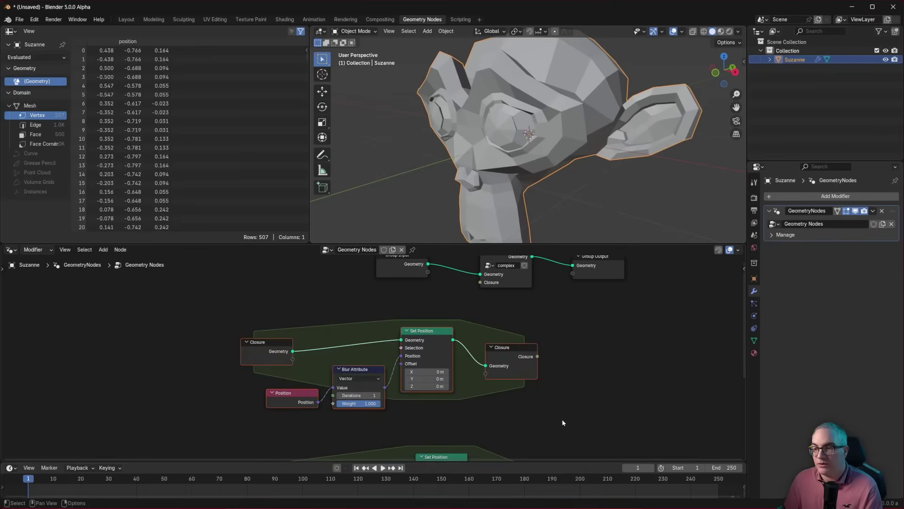
pyautogui.hotkey('ctrl', 'g')
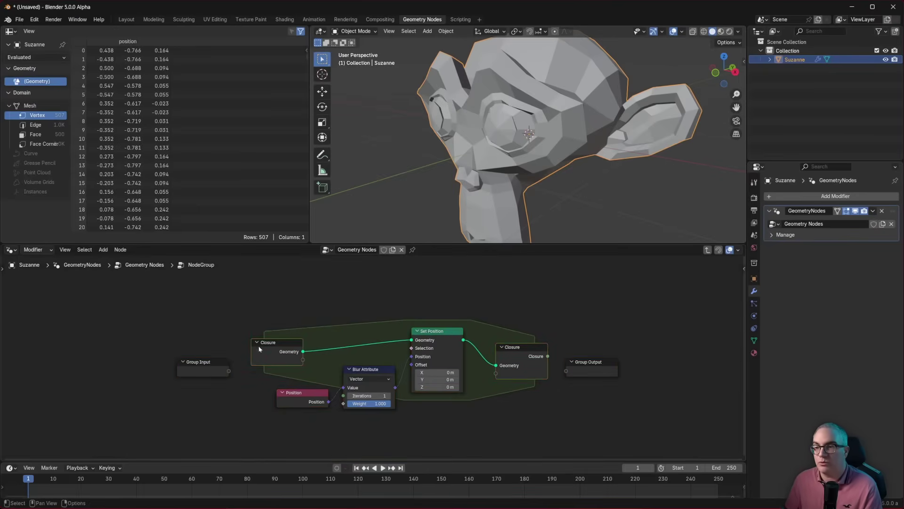
pyautogui.moveTo(215, 364); pyautogui.dragTo(258, 288)
pyautogui.moveTo(381, 301); pyautogui.dragTo(278, 322, button='middle')
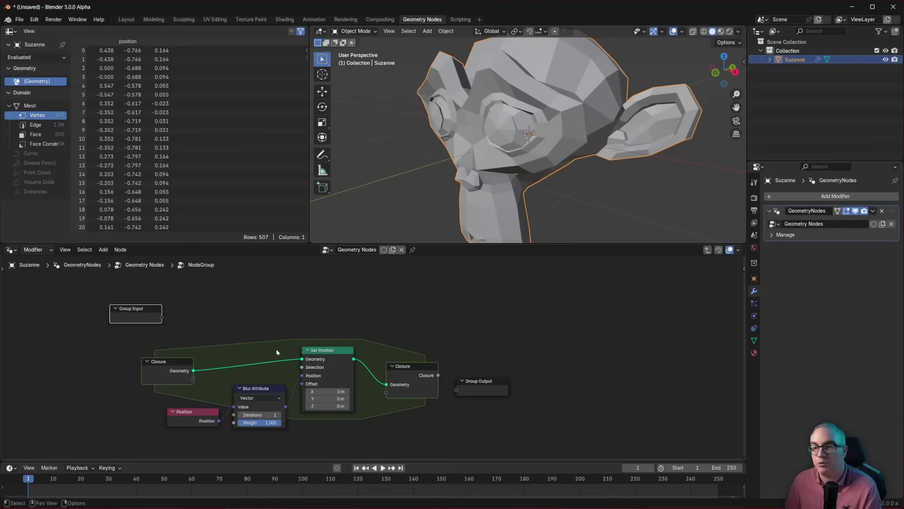
pyautogui.moveTo(438, 375); pyautogui.dragTo(492, 371)
pyautogui.click(422, 341)
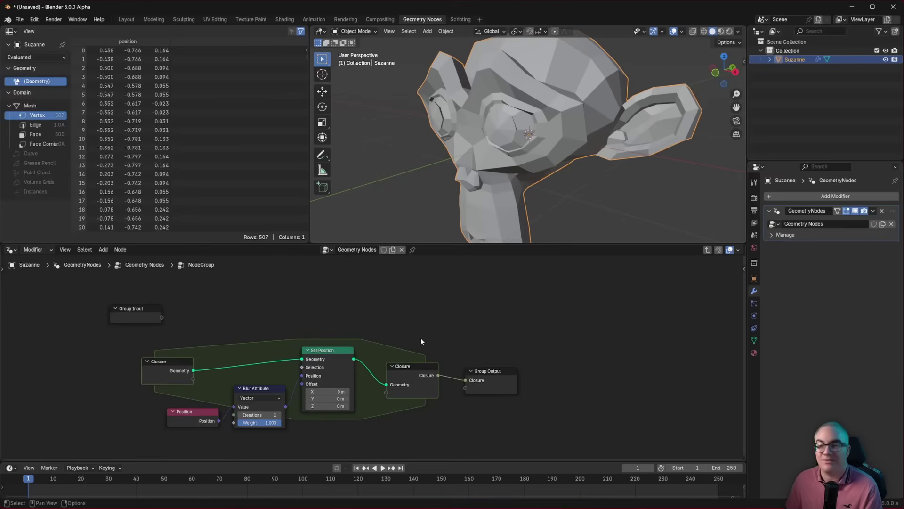
pyautogui.hotkey('ctrl', 'Tab')
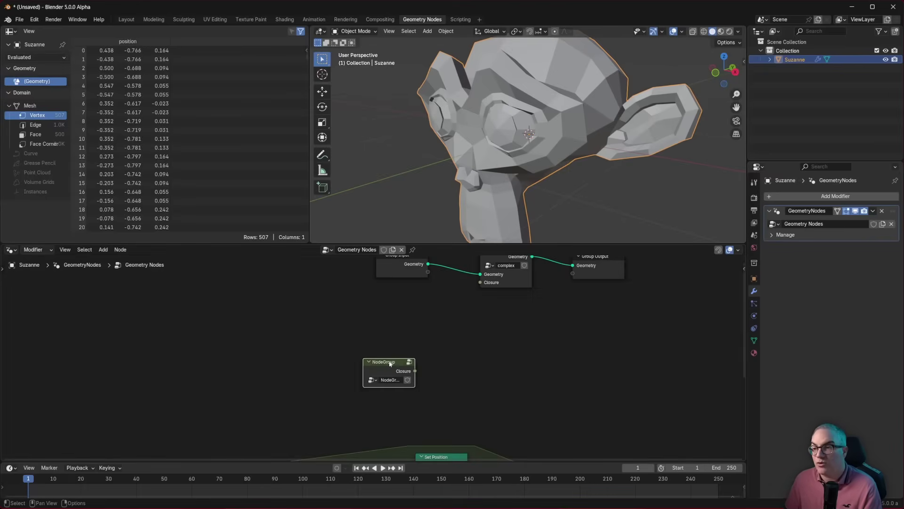
# - Name the new group "smooth closure", widen its node to show the full name, and place it below the complex node's row
pyautogui.moveTo(390, 363); pyautogui.dragTo(405, 328)
pyautogui.scroll(3, 418, 328)
pyautogui.scroll(2, 420, 330)
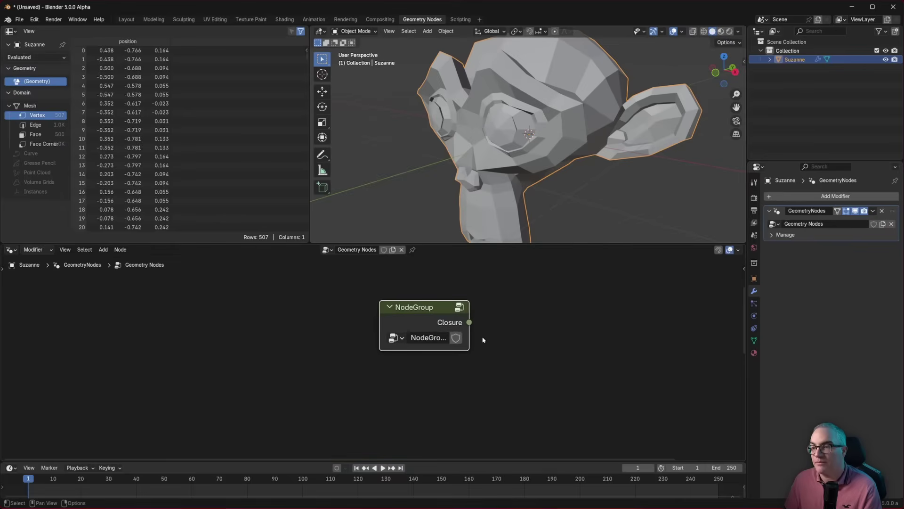
pyautogui.scroll(-2, 483, 340)
pyautogui.moveTo(542, 398); pyautogui.dragTo(501, 389, button='middle')
pyautogui.click(403, 316)
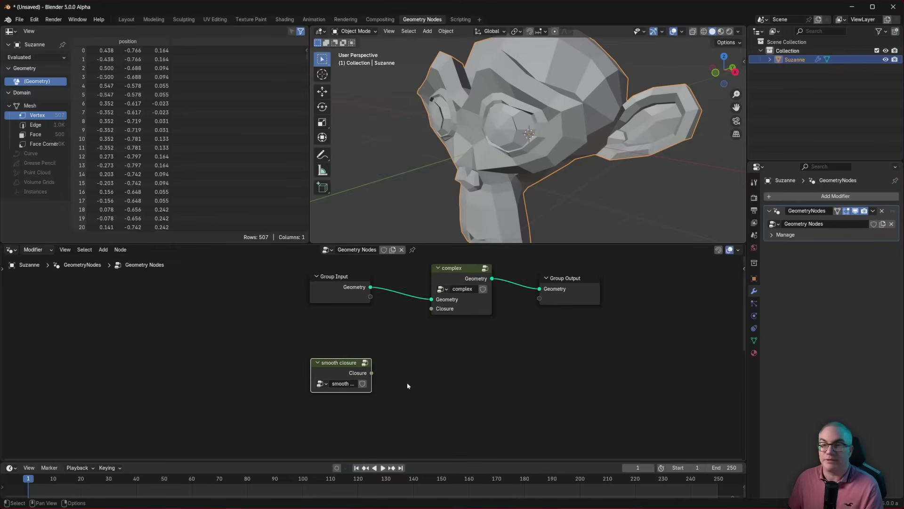
pyautogui.press('g')
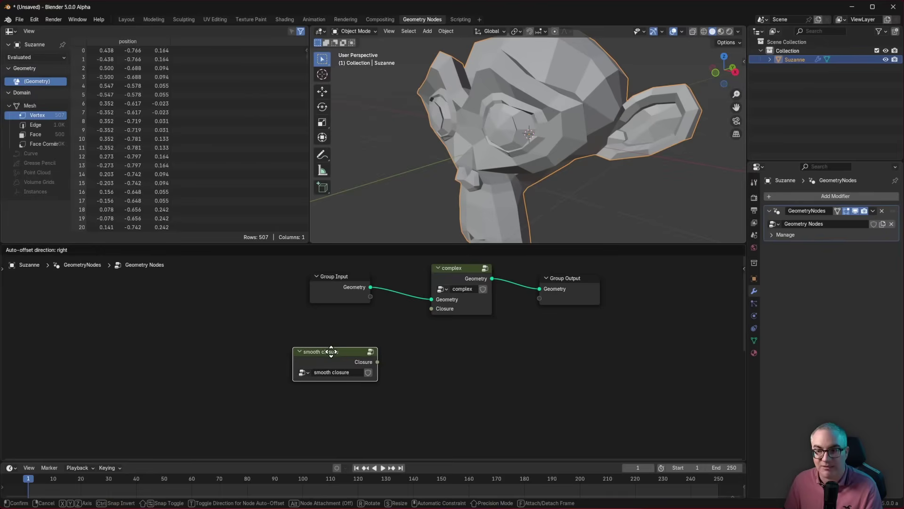
pyautogui.click(333, 349)
# - Link the smooth closure node's Closure output to the complex node's Closure input
pyautogui.scroll(2, 386, 360)
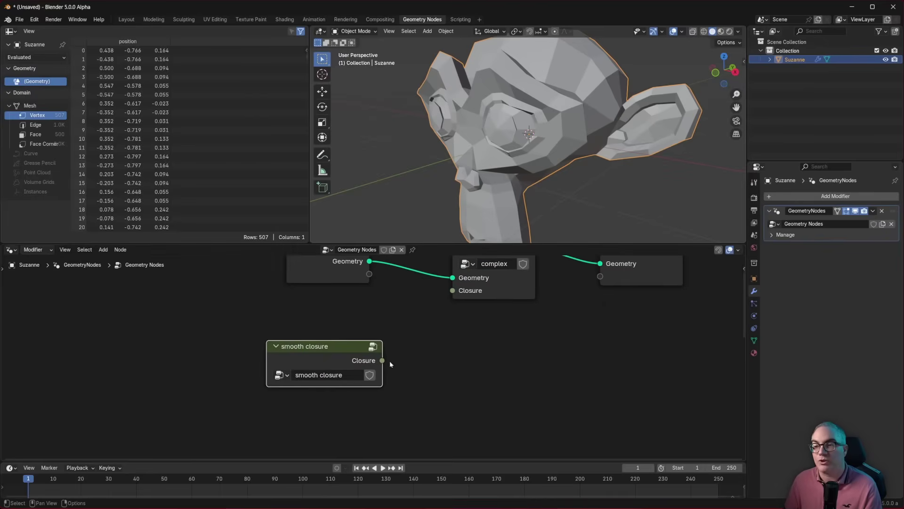
pyautogui.moveTo(383, 361); pyautogui.dragTo(452, 290)
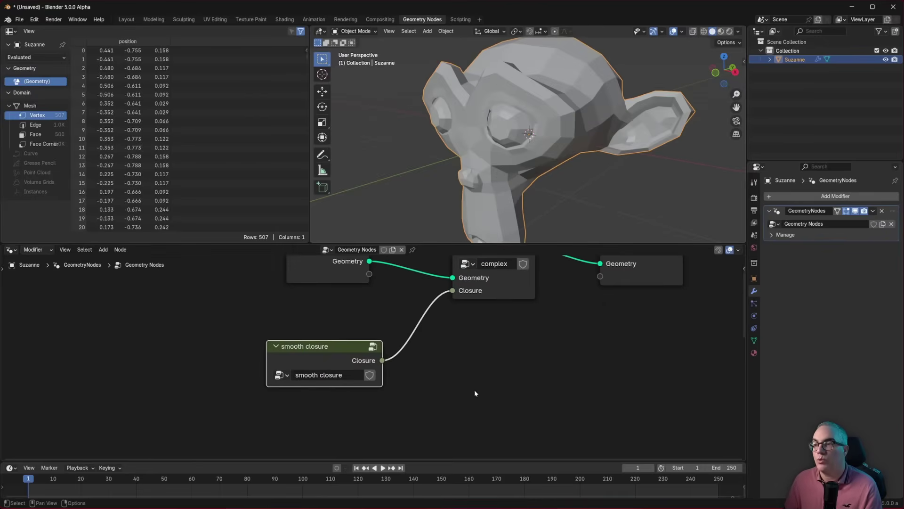
pyautogui.scroll(-2, 474, 390)
pyautogui.moveTo(426, 317)
pyautogui.mouseDown()
pyautogui.moveTo(409, 354)
pyautogui.moveTo(391, 354)
pyautogui.moveTo(427, 313)
pyautogui.mouseUp()
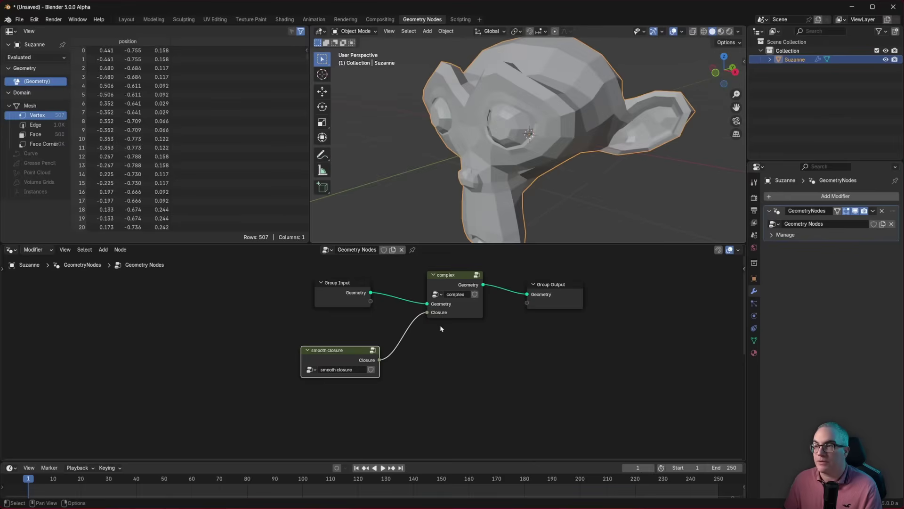
# - Group the remaining Closure zone with its Random Value node, and link its Closure output to the Group Output before leaving the group
pyautogui.moveTo(444, 398); pyautogui.dragTo(433, 358, button='middle')
pyautogui.hotkey('ctrl', 'g')
pyautogui.moveTo(143, 301); pyautogui.dragTo(495, 434)
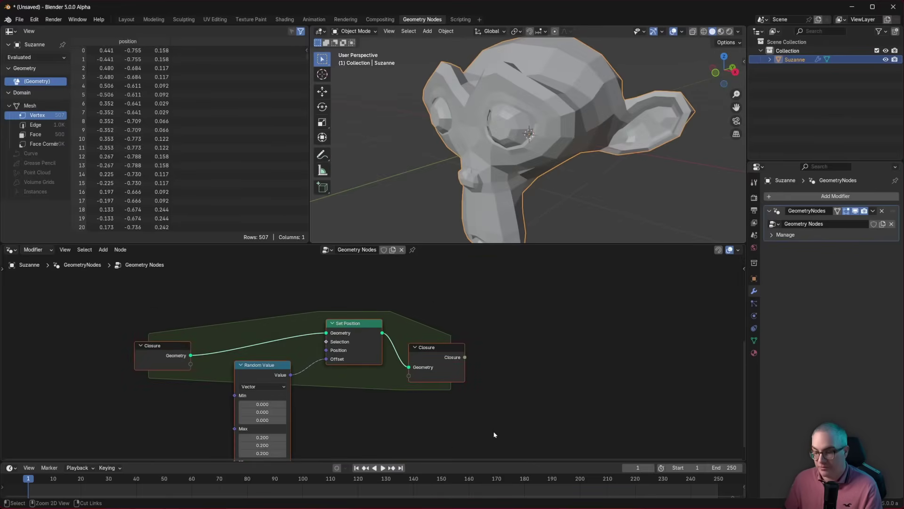
pyautogui.click(528, 313)
pyautogui.moveTo(181, 363); pyautogui.dragTo(216, 300)
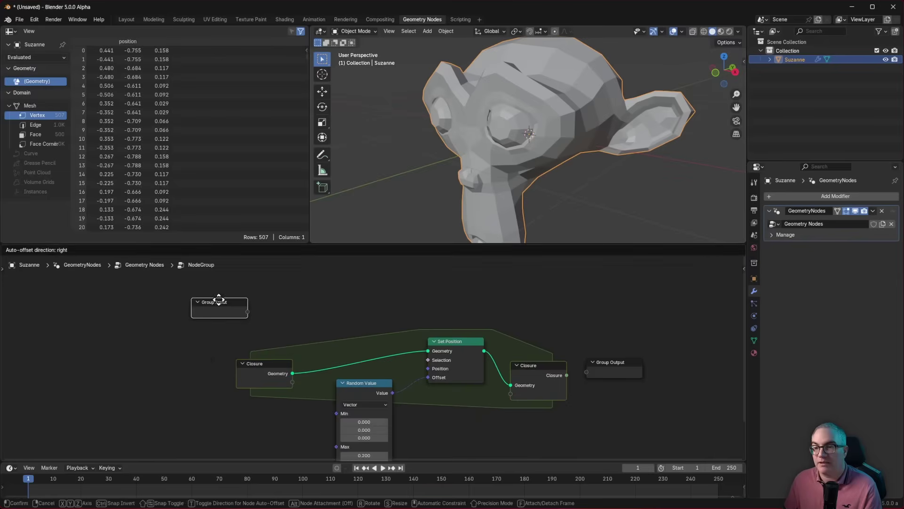
pyautogui.moveTo(554, 320); pyautogui.dragTo(403, 305, button='middle')
pyautogui.moveTo(461, 356); pyautogui.dragTo(477, 367)
pyautogui.moveTo(415, 361); pyautogui.dragTo(455, 371)
pyautogui.press('Tab')
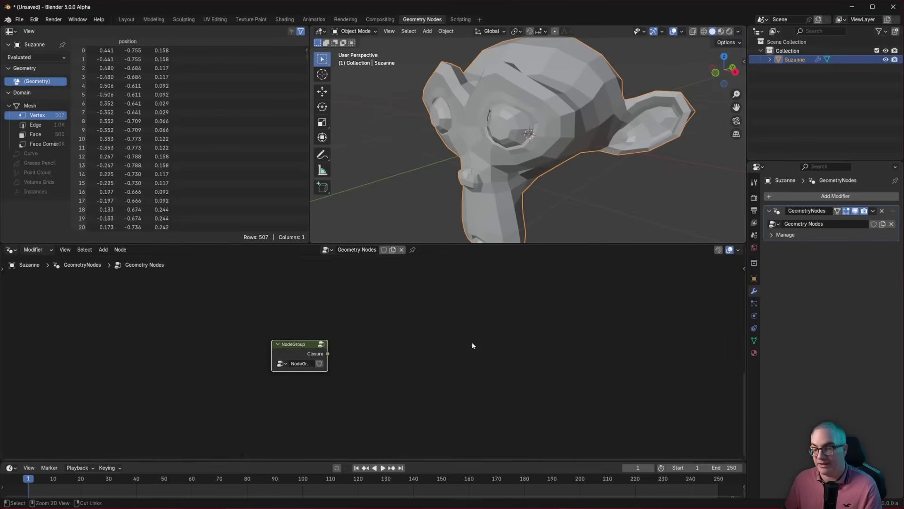
# - Place the new closure group below the smooth closure node, widen it, and rename it "deform closure"
pyautogui.moveTo(293, 347); pyautogui.dragTo(264, 279)
pyautogui.scroll(3, 383, 283)
pyautogui.moveTo(374, 312); pyautogui.dragTo(376, 435, button='middle')
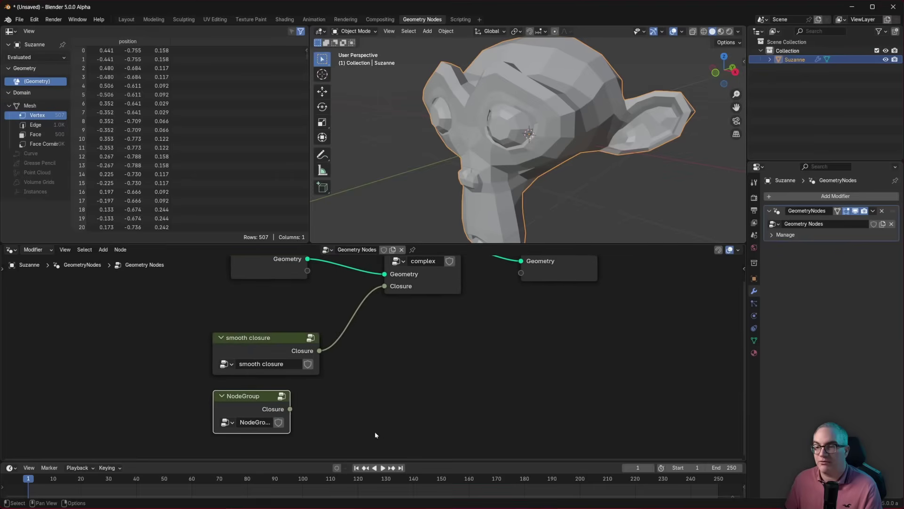
pyautogui.moveTo(289, 394); pyautogui.dragTo(322, 395)
pyautogui.doubleClick(276, 420)
pyautogui.write('deform')
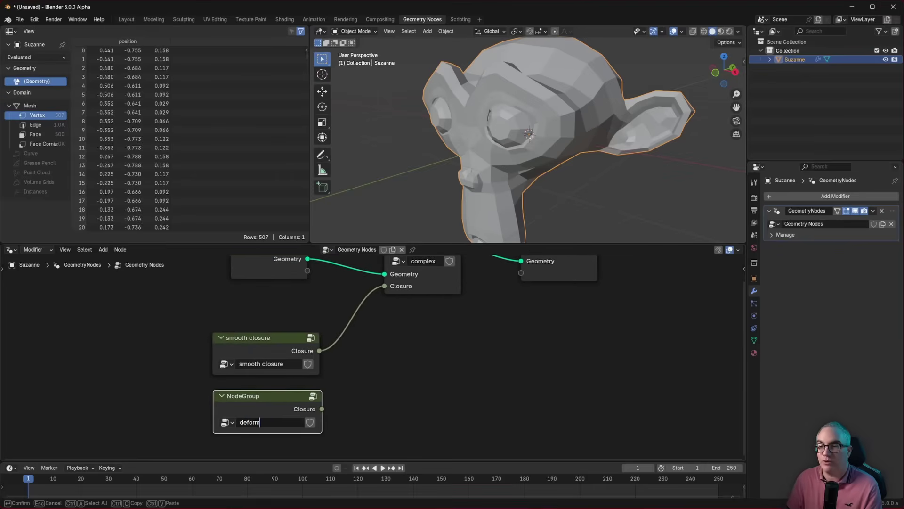
pyautogui.write(' closure')
pyautogui.press('Return')
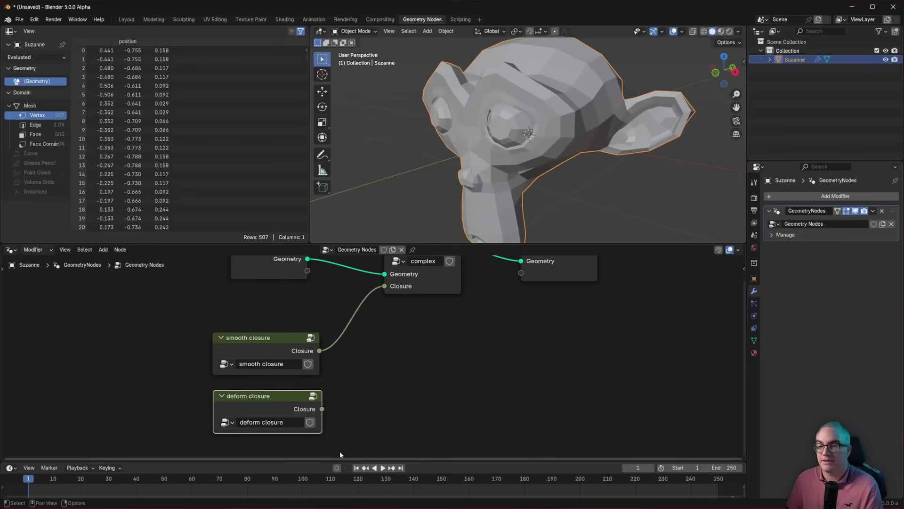
# - Link the deform closure node's Closure output to the complex node's Closure input
pyautogui.moveTo(322, 409); pyautogui.dragTo(384, 286)
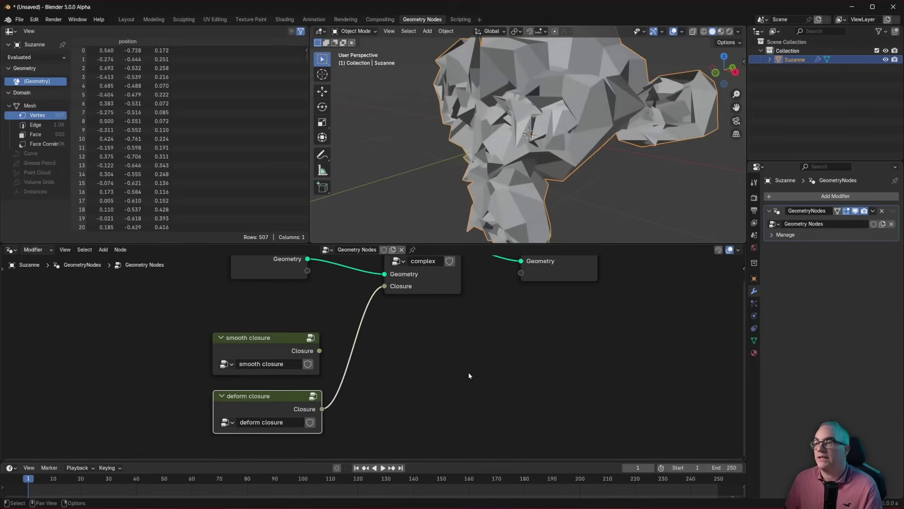
pyautogui.press('Home')
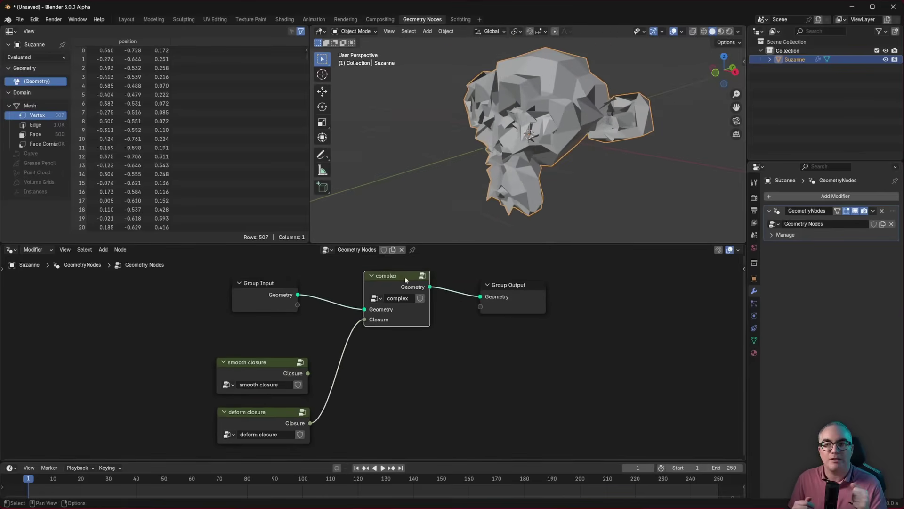
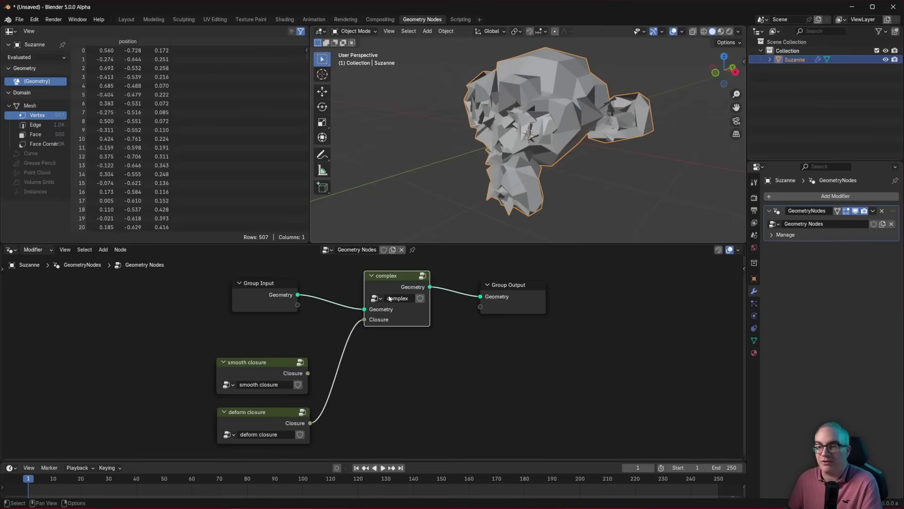
pyautogui.moveTo(308, 374); pyautogui.dragTo(344, 336)
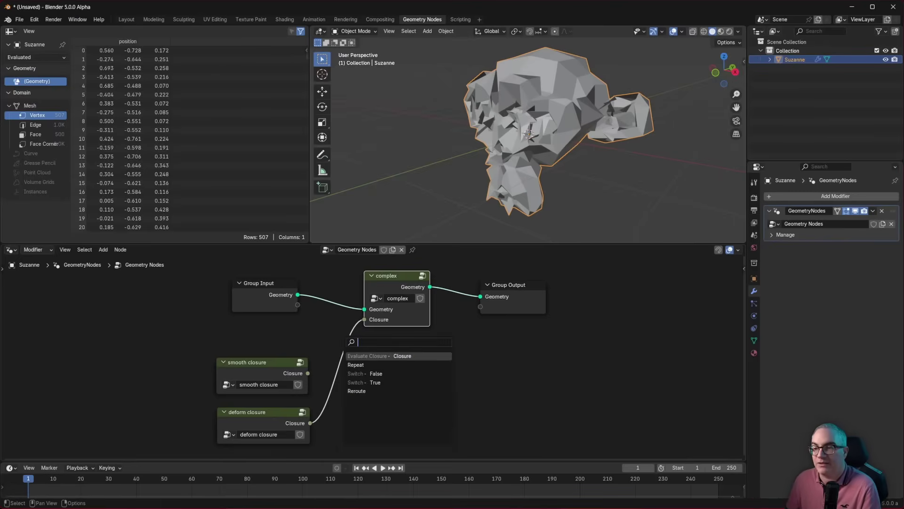
pyautogui.click(332, 333)
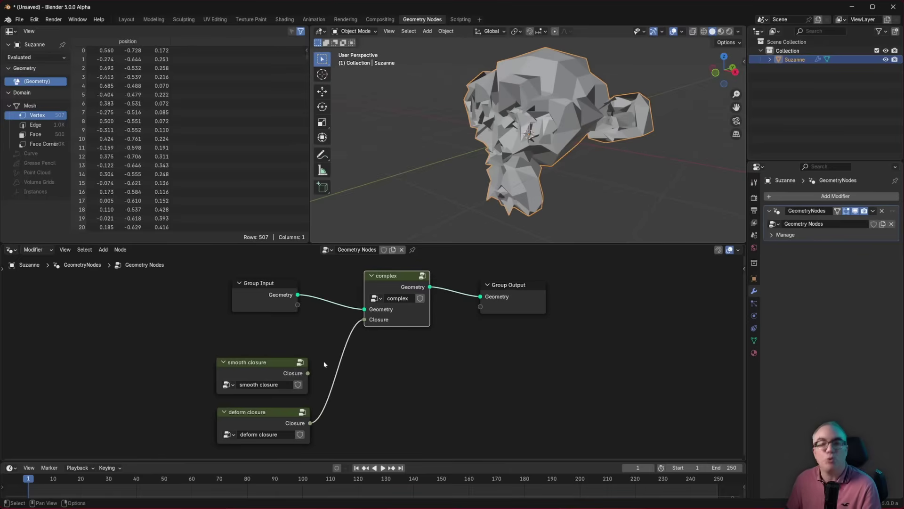
# - Examine how the Evaluate Closure node is wired inside the complex group, and return to the main node tree
pyautogui.press('Tab')
pyautogui.moveTo(378, 291)
pyautogui.mouseDown()
pyautogui.moveTo(379, 305)
pyautogui.moveTo(378, 291)
pyautogui.mouseUp()
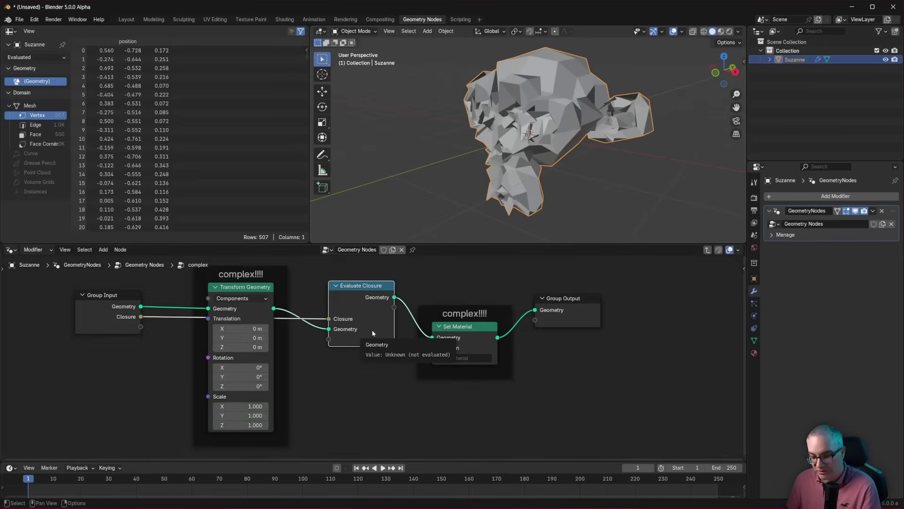
pyautogui.press('Tab')
# - Inside the deform closure group, expose the Random Value node's Max as a group input
pyautogui.click(234, 411)
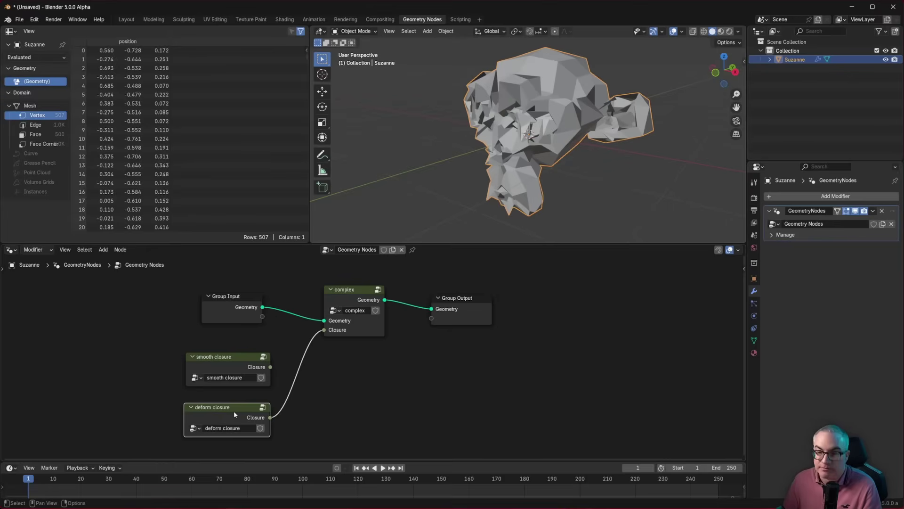
pyautogui.moveTo(234, 412); pyautogui.dragTo(235, 415)
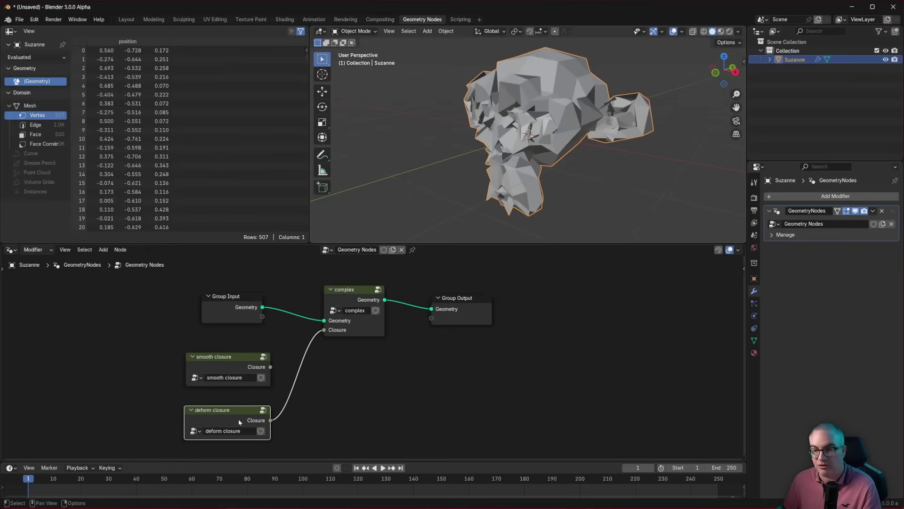
pyautogui.press('Tab')
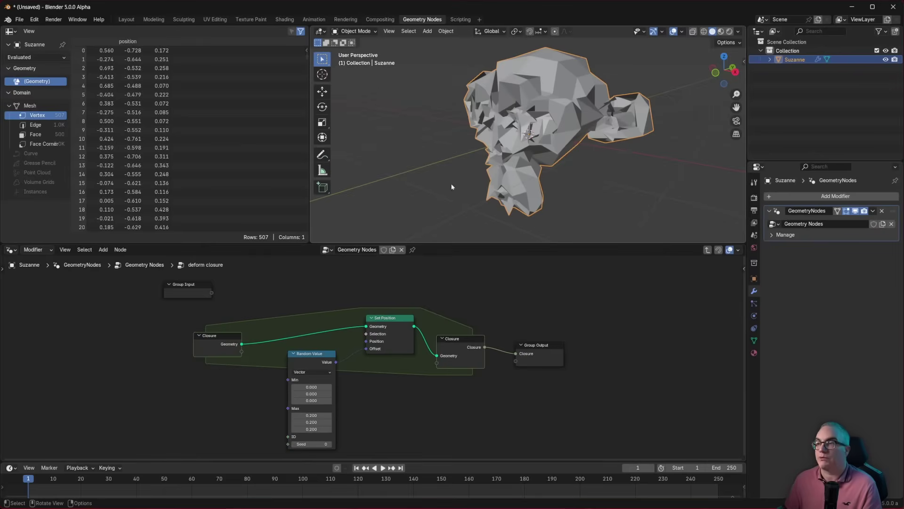
pyautogui.scroll(1, 275, 428)
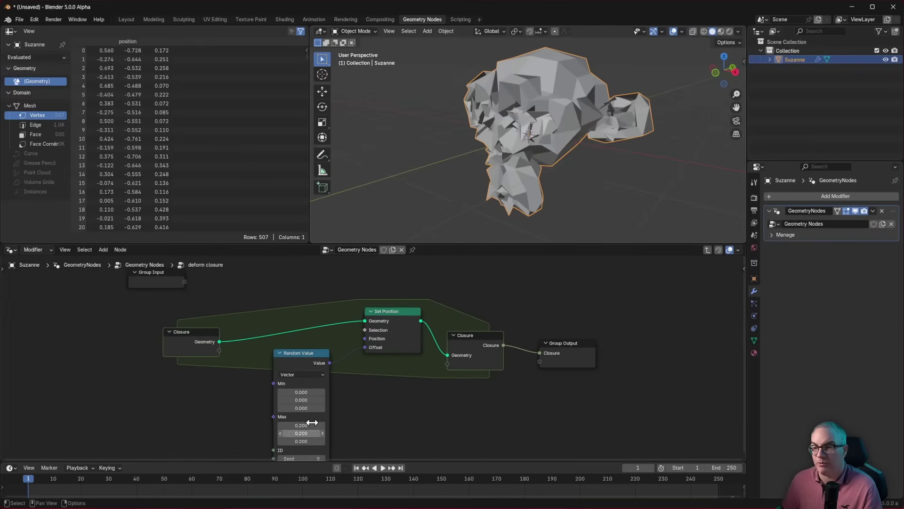
pyautogui.press('Home')
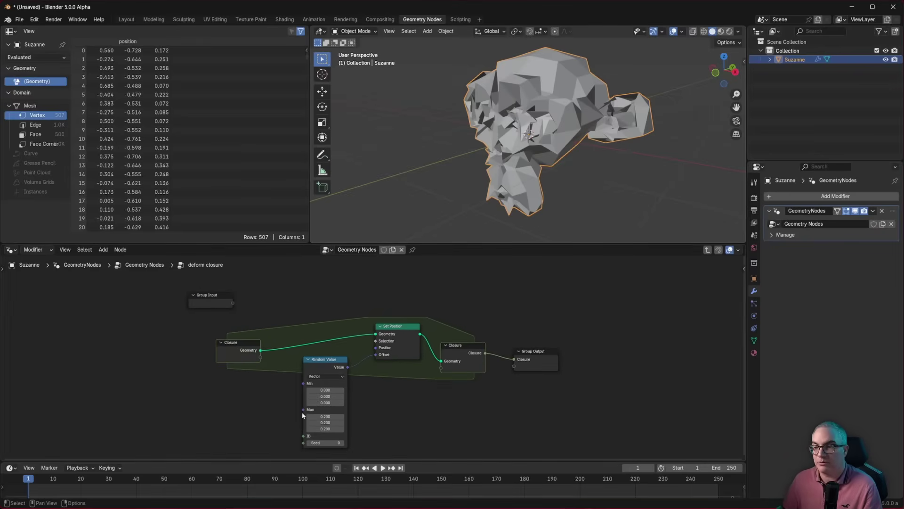
pyautogui.moveTo(304, 410); pyautogui.dragTo(233, 303)
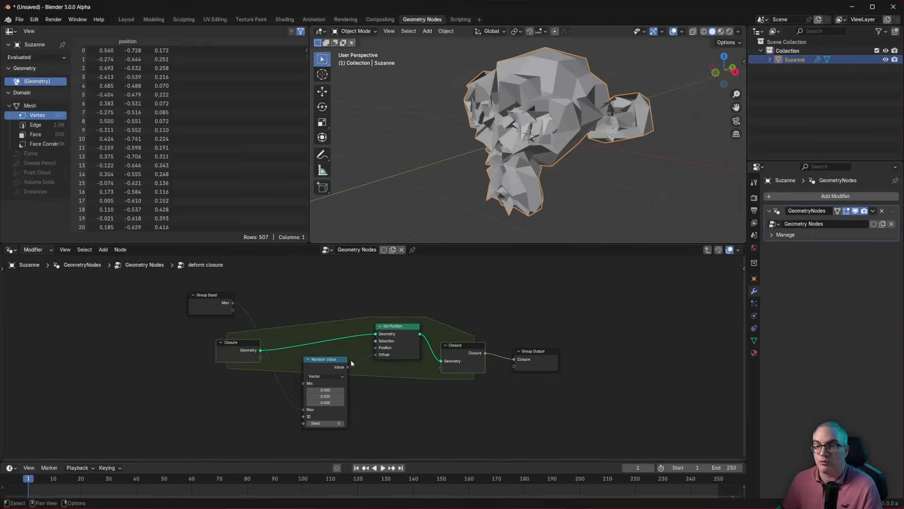
# - Move the Closure zone's input node and the Group Input node slightly closer to the Random Value node
pyautogui.scroll(2, 249, 351)
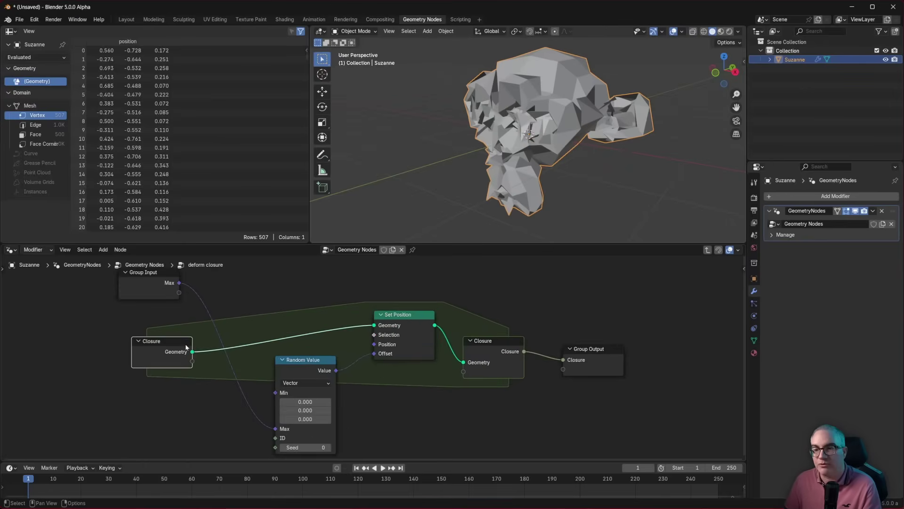
pyautogui.click(160, 282)
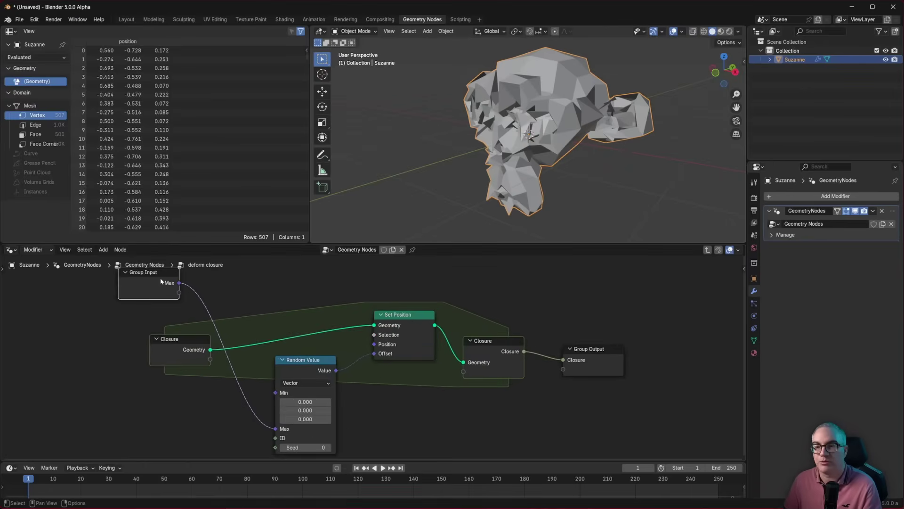
pyautogui.click(202, 363)
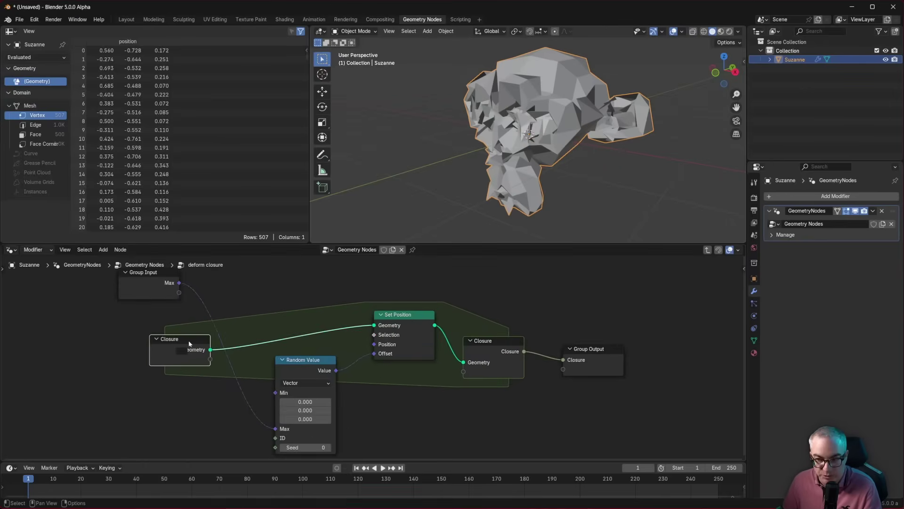
pyautogui.moveTo(157, 273); pyautogui.dragTo(184, 281)
# - Leave the group and set all three Max values on the deform closure node to 2
pyautogui.press('Tab')
pyautogui.moveTo(346, 410); pyautogui.dragTo(335, 342, button='middle')
pyautogui.moveTo(217, 385)
pyautogui.mouseDown()
pyautogui.moveTo(217, 403)
pyautogui.moveTo(226, 384)
pyautogui.mouseUp()
pyautogui.click(227, 386)
pyautogui.write('2')
pyautogui.press('Return')
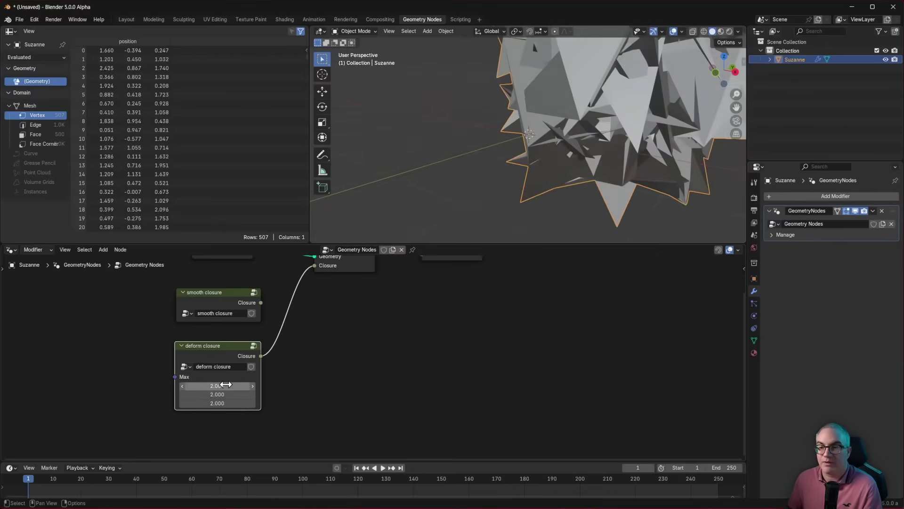
# - In the deform closure group, feed Random Value's Max from a new Closure zone input and delete the Max group socket
pyautogui.press('Tab')
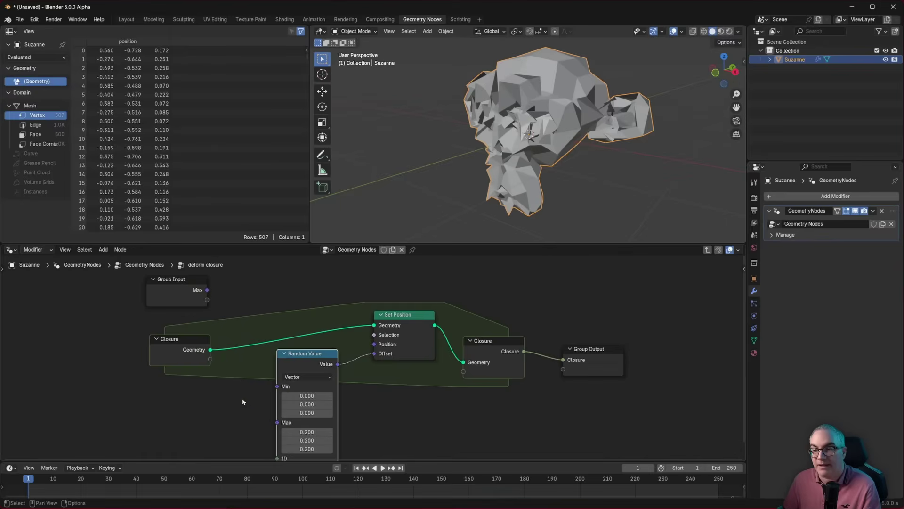
pyautogui.moveTo(210, 360); pyautogui.dragTo(277, 422)
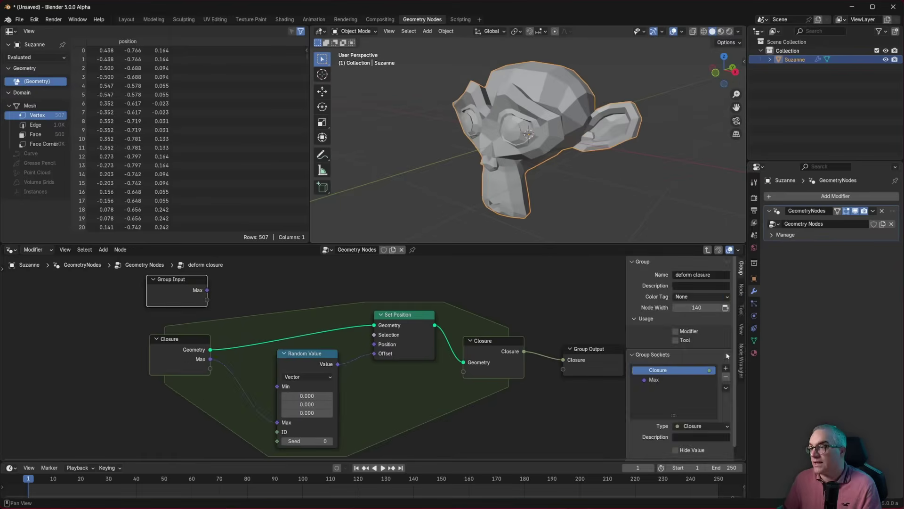
pyautogui.click(698, 381)
pyautogui.click(726, 377)
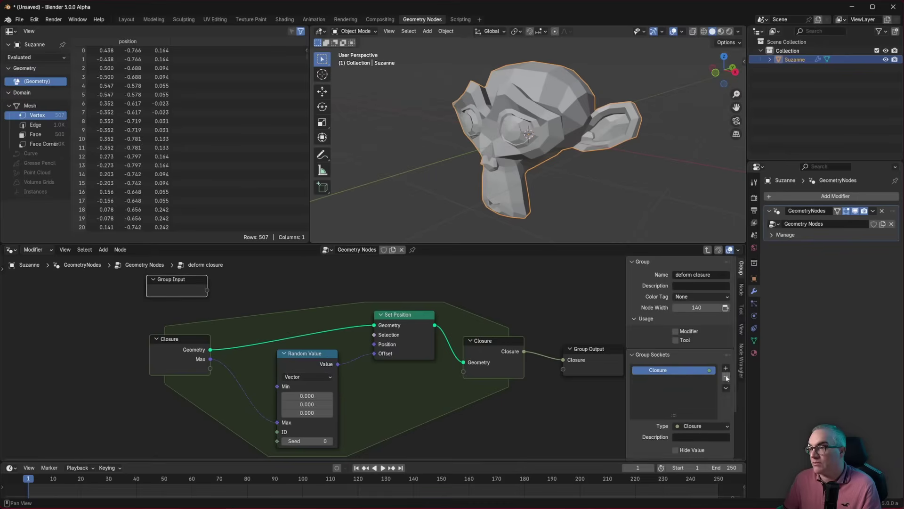
pyautogui.press('n')
pyautogui.press('n')
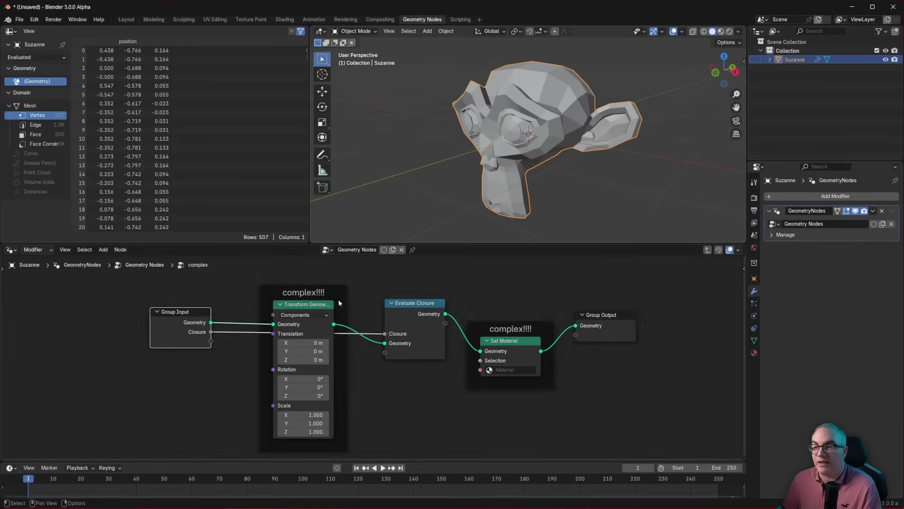
# - Inspect the Evaluate Closure node's empty input socket inside the complex group, and leave the group
pyautogui.click(416, 307)
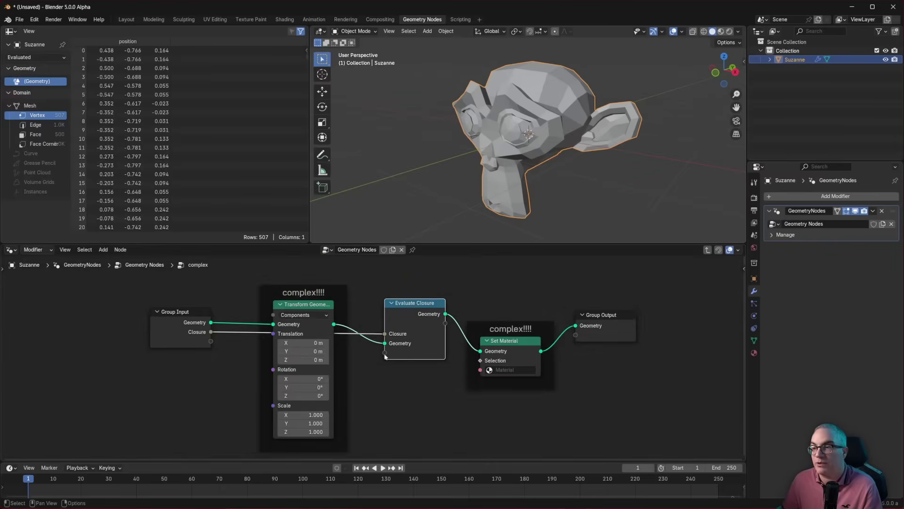
pyautogui.moveTo(385, 353)
pyautogui.mouseDown()
pyautogui.moveTo(352, 377)
pyautogui.moveTo(386, 354)
pyautogui.mouseUp()
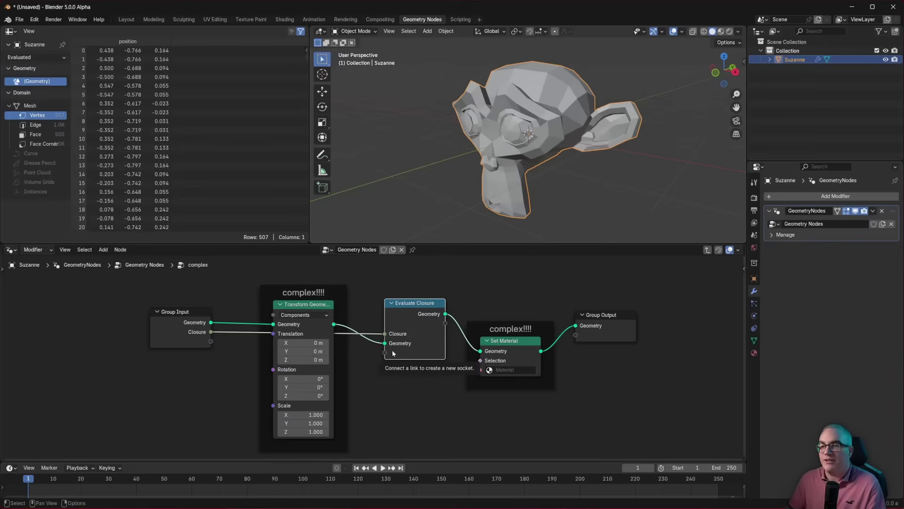
pyautogui.press('Tab')
# - In the deform closure group, link the Group Input's empty socket to Random Value's Max, and leave the group
pyautogui.click(187, 426)
pyautogui.press('Tab')
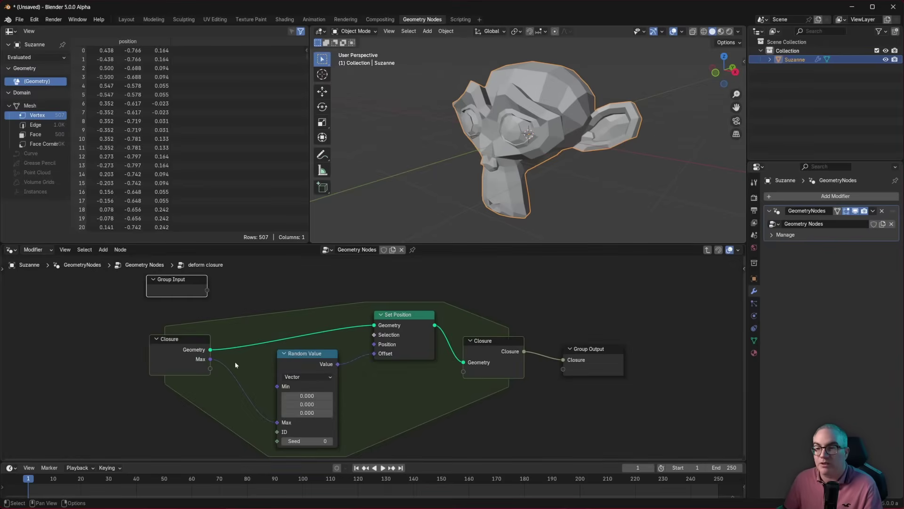
pyautogui.moveTo(208, 291); pyautogui.dragTo(277, 422)
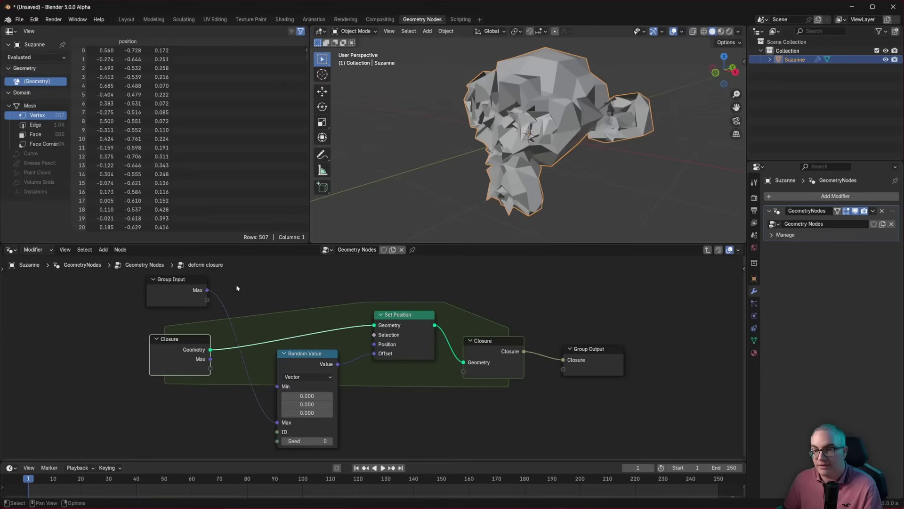
pyautogui.press('Tab')
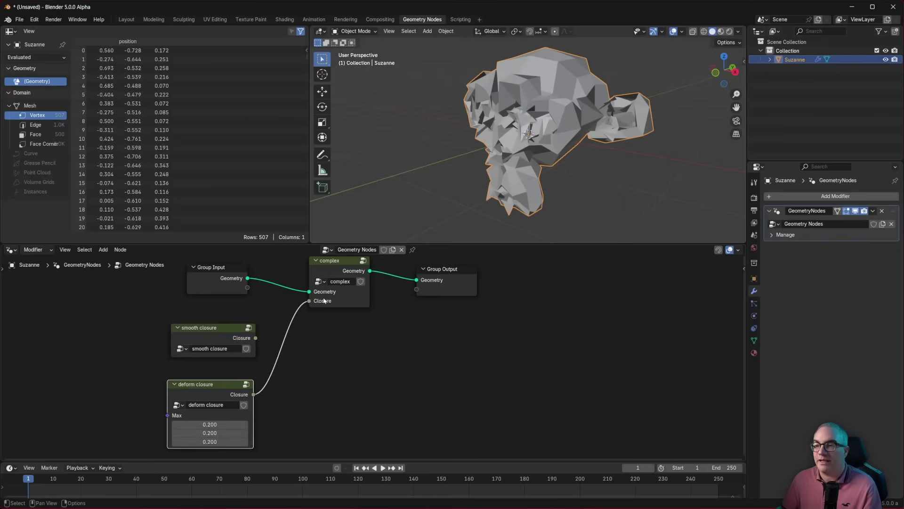
# - Duplicate the deform closure node beside the original and set all three Max values of the copy to 2
pyautogui.moveTo(334, 264); pyautogui.dragTo(338, 266)
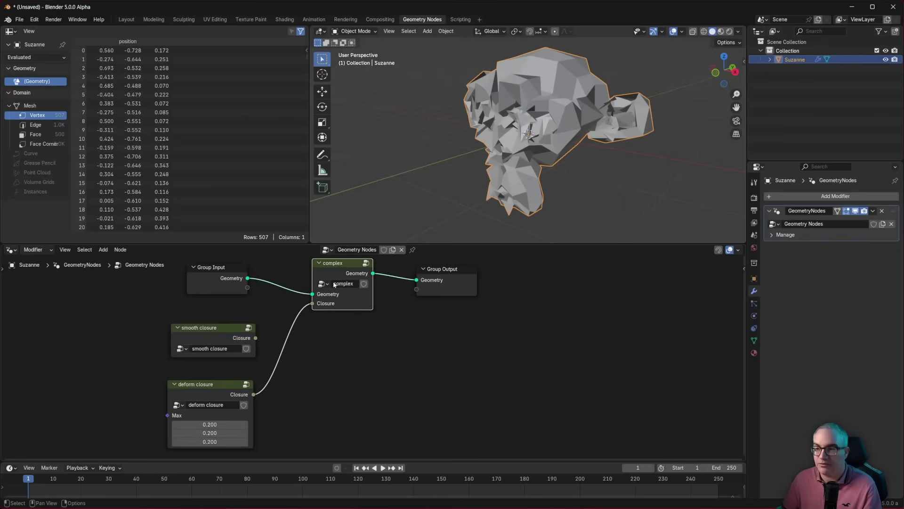
pyautogui.click(204, 386)
pyautogui.hotkey('shift', 'd')
pyautogui.click(325, 388)
pyautogui.moveTo(328, 421); pyautogui.dragTo(328, 439)
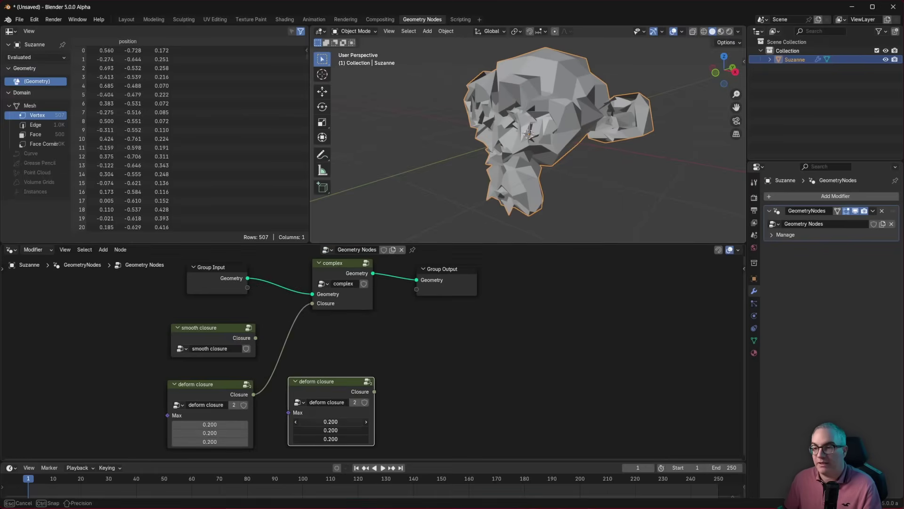
pyautogui.write('2')
pyautogui.press('Return')
# - Swap the complex node's Closure input between the duplicate and original deform closure nodes, and delete the duplicate
pyautogui.moveTo(375, 392); pyautogui.dragTo(312, 304)
pyautogui.moveTo(255, 394); pyautogui.dragTo(312, 305)
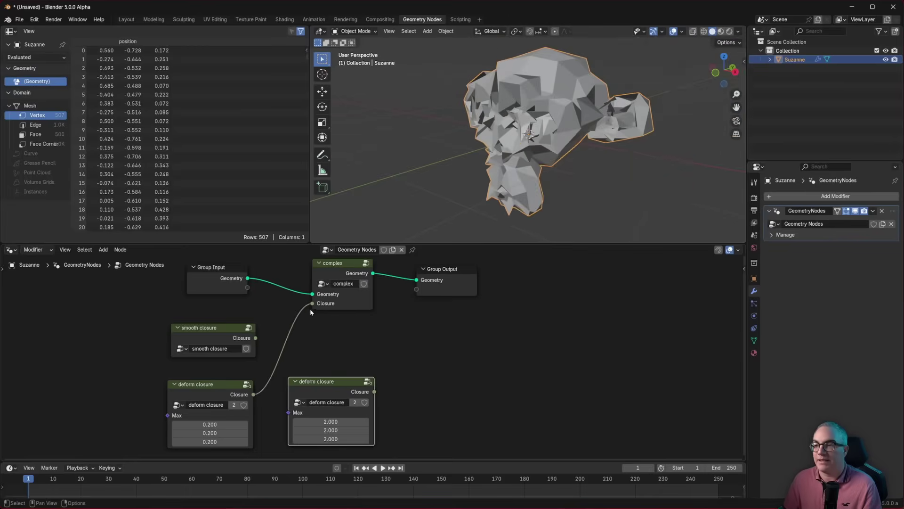
pyautogui.moveTo(375, 391); pyautogui.dragTo(312, 304)
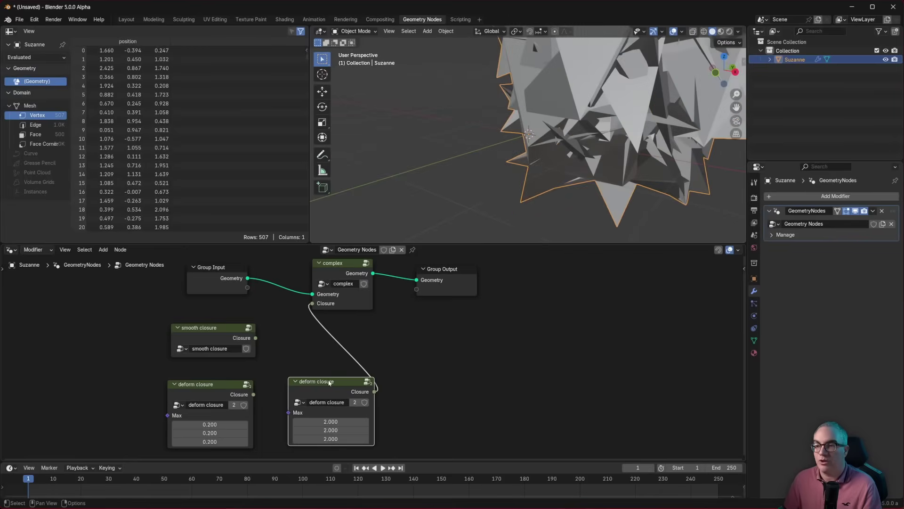
pyautogui.click(328, 382)
pyautogui.press('x')
# - In the smooth closure group, expose Blur Attribute's Iterations and Weight by linking them to the Group Input, and leave the group
pyautogui.click(203, 328)
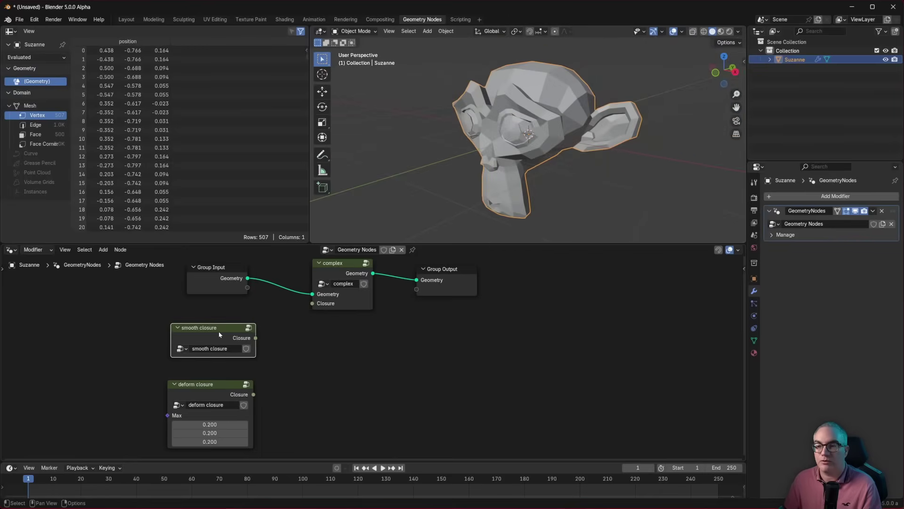
pyautogui.press('Tab')
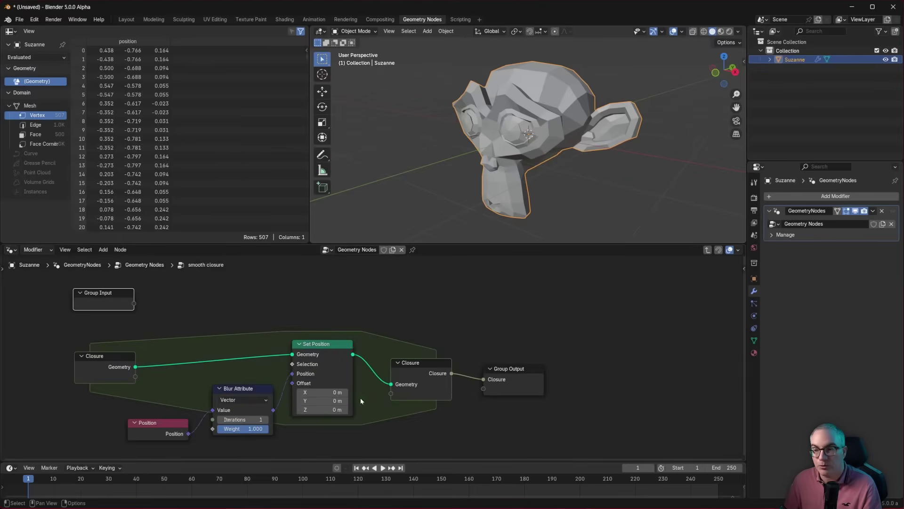
pyautogui.moveTo(255, 401); pyautogui.dragTo(273, 352, button='middle')
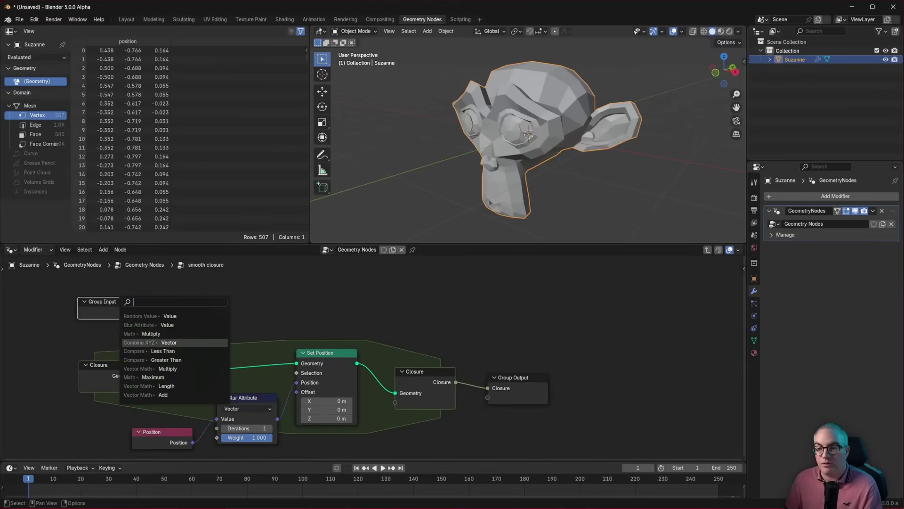
pyautogui.press('Escape')
pyautogui.moveTo(294, 394); pyautogui.dragTo(354, 385, button='middle')
pyautogui.moveTo(277, 419); pyautogui.dragTo(198, 311)
pyautogui.press('Tab')
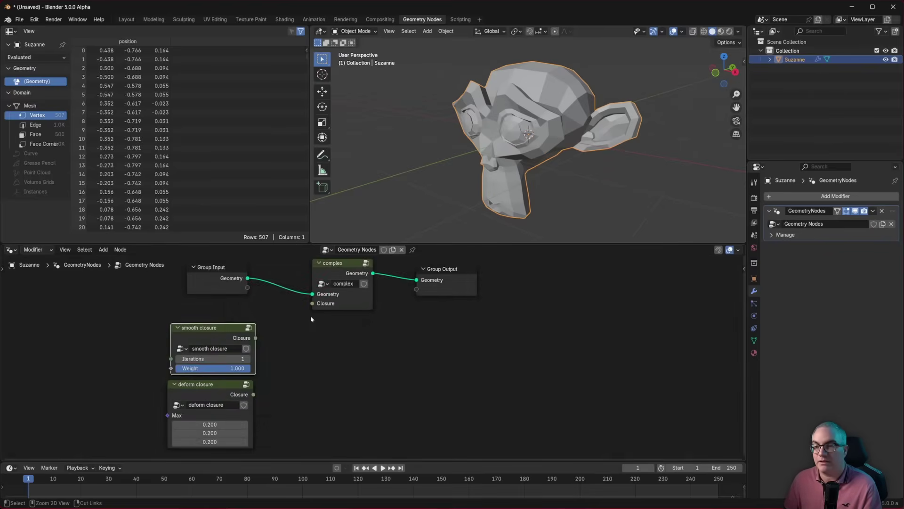
# - Link the smooth closure node to the complex node's Closure input and set its Iterations to 4
pyautogui.moveTo(255, 333); pyautogui.dragTo(316, 308)
pyautogui.moveTo(357, 344); pyautogui.dragTo(347, 382, button='middle')
pyautogui.scroll(4, 188, 419)
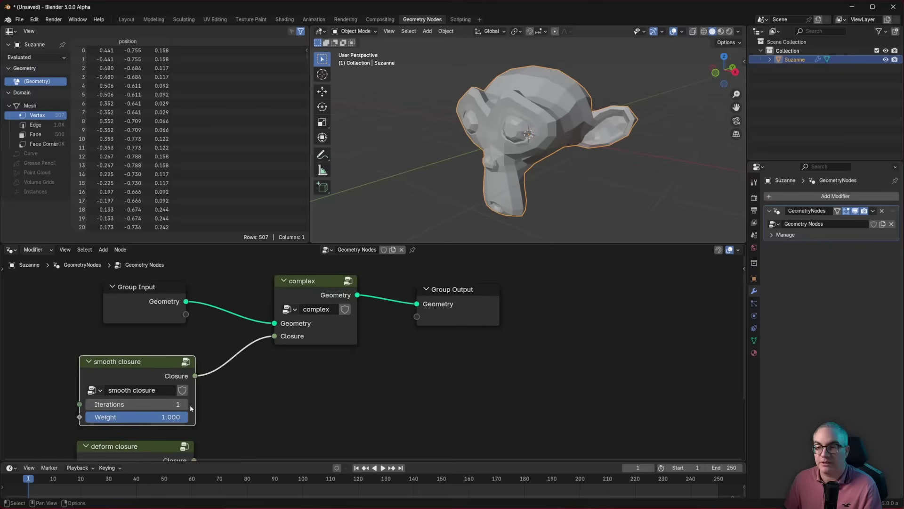
pyautogui.click(185, 404)
pyautogui.click(184, 404)
pyautogui.click(185, 404)
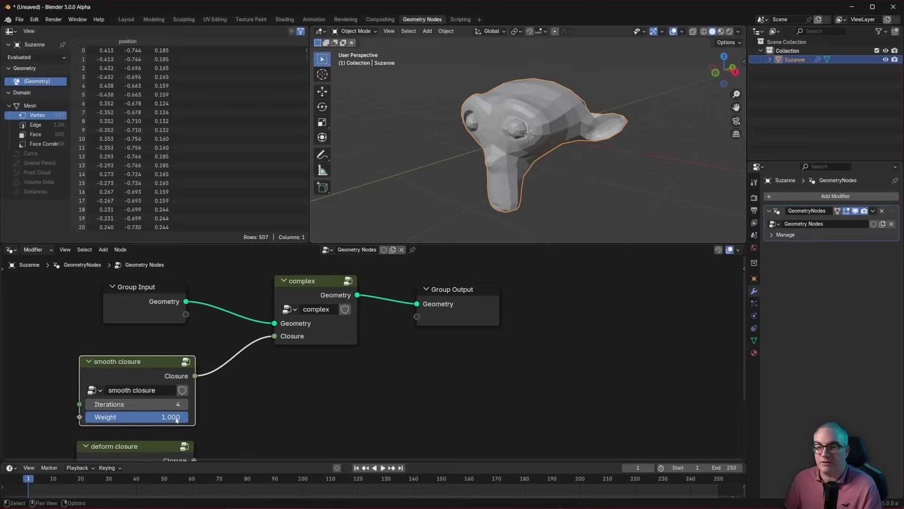
pyautogui.moveTo(177, 420)
pyautogui.mouseDown()
pyautogui.moveTo(73, 420)
pyautogui.moveTo(184, 419)
pyautogui.mouseUp()
pyautogui.scroll(-3, 247, 417)
pyautogui.click(329, 336)
pyautogui.moveTo(414, 448)
pyautogui.mouseDown(button='middle')
pyautogui.moveTo(462, 418)
pyautogui.moveTo(424, 429)
pyautogui.moveTo(440, 411)
pyautogui.moveTo(426, 452)
pyautogui.mouseUp(button='middle')
pyautogui.moveTo(183, 430); pyautogui.dragTo(184, 430)
# - Examine how the Evaluate Closure node receives its closure and geometry inside the complex group, and leave the group
pyautogui.click(191, 362)
pyautogui.click(341, 300)
pyautogui.press('Tab')
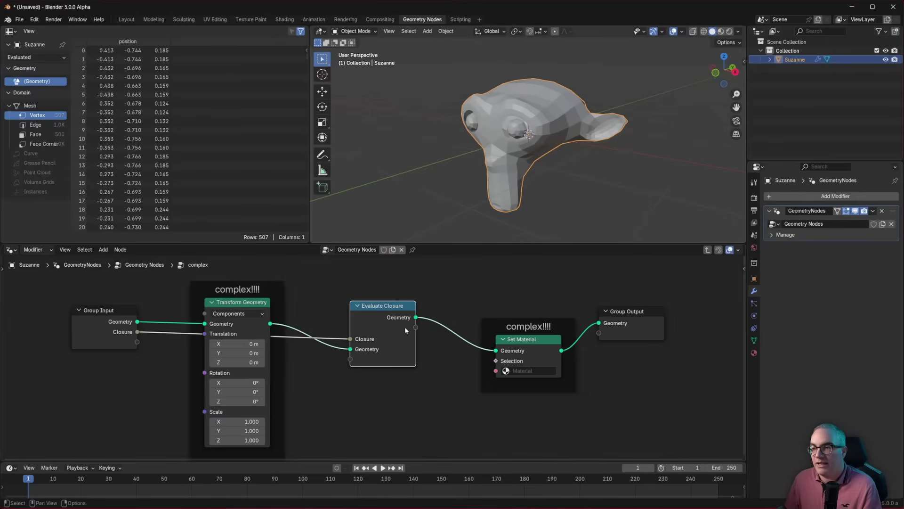
pyautogui.moveTo(386, 305); pyautogui.dragTo(388, 314)
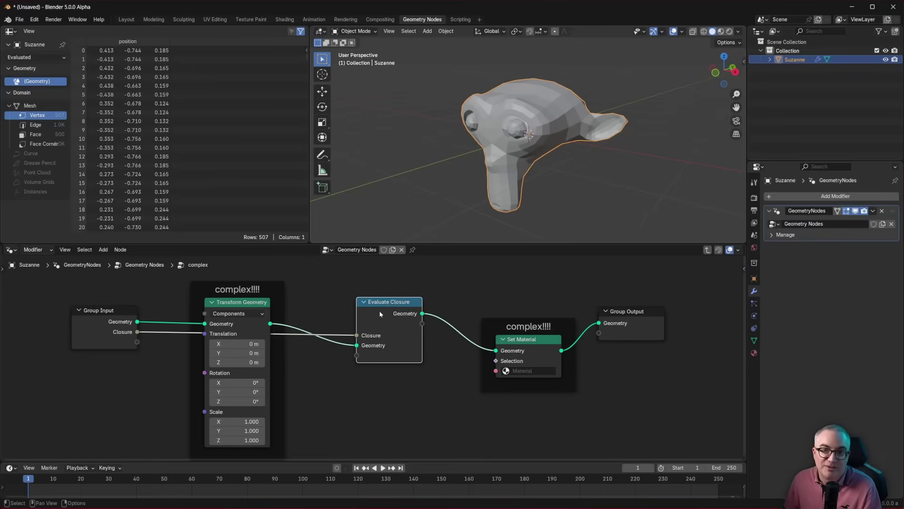
pyautogui.moveTo(402, 310); pyautogui.dragTo(367, 311)
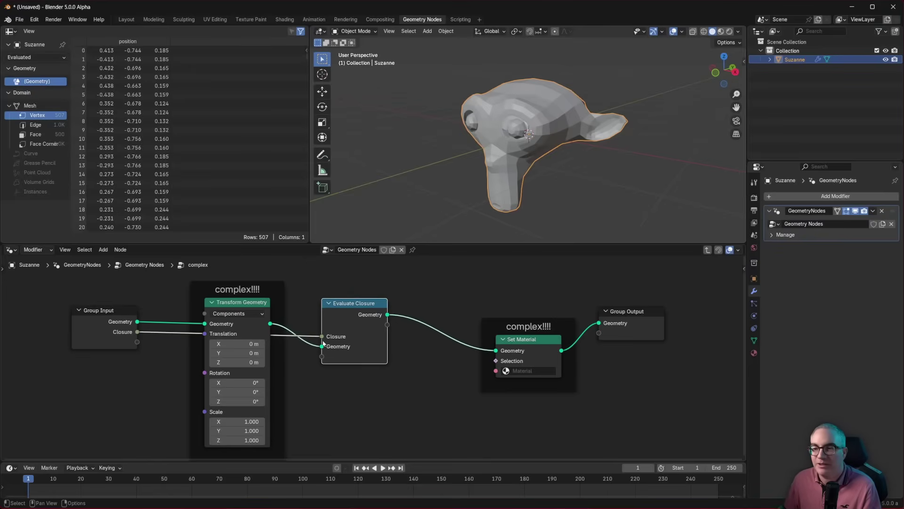
pyautogui.click(126, 335)
pyautogui.press('Tab')
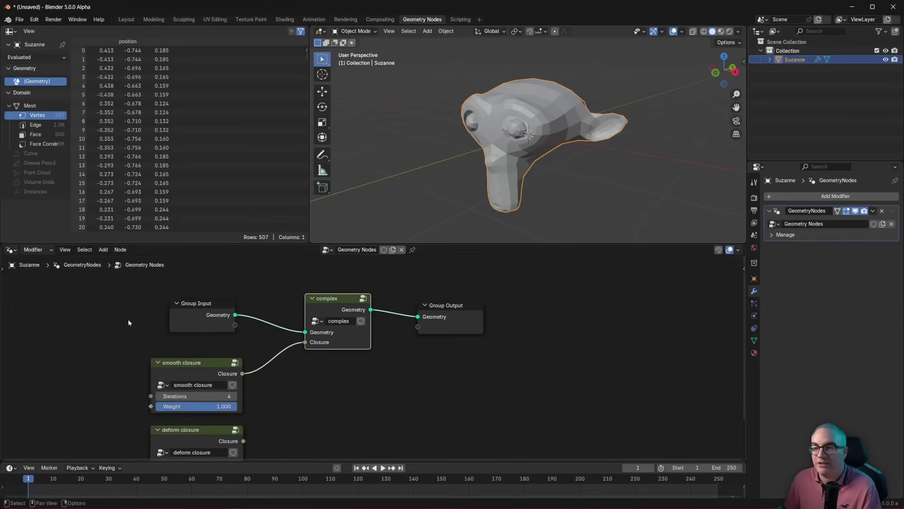
pyautogui.moveTo(243, 441); pyautogui.dragTo(300, 398)
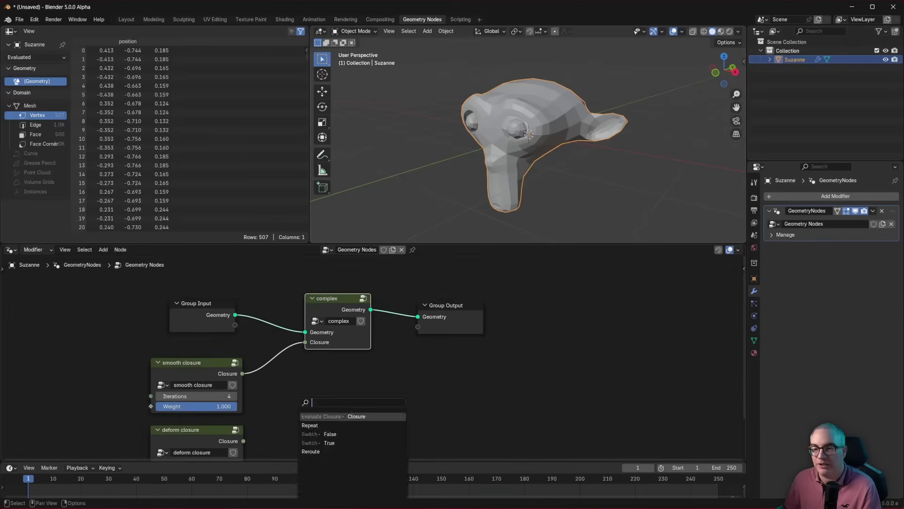
pyautogui.click(334, 386)
pyautogui.click(334, 386)
# - Add a wide Closure zone beside the deform closure node and shift the smooth closure node slightly up
pyautogui.moveTo(315, 404); pyautogui.dragTo(266, 367, button='middle')
pyautogui.scroll(-3, 267, 367)
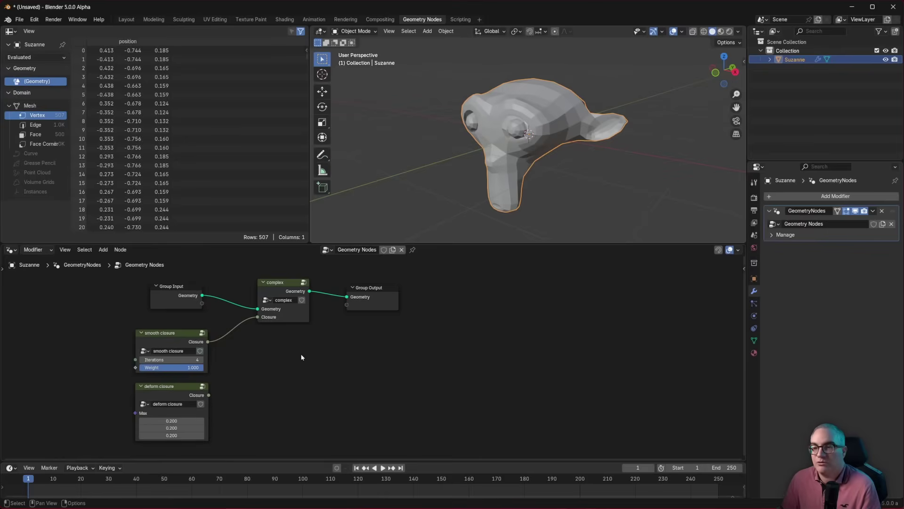
pyautogui.hotkey('shift', 'a')
pyautogui.write('clos')
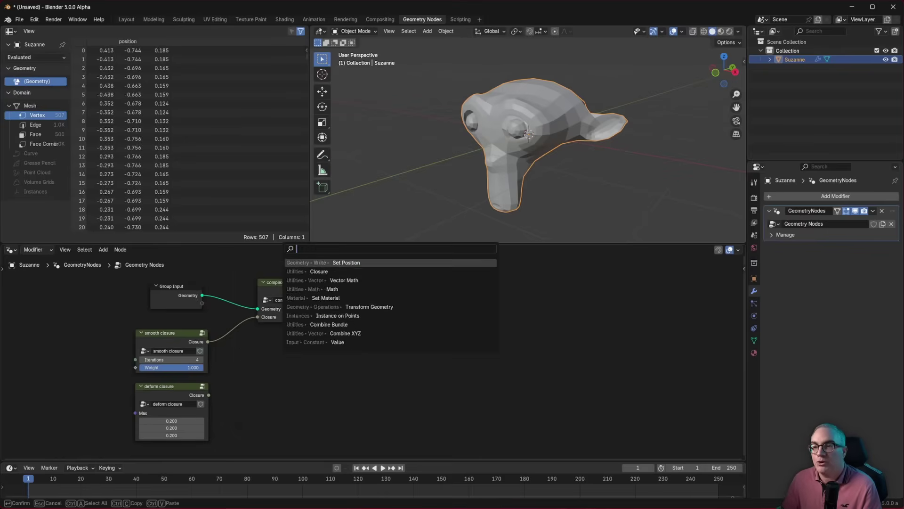
pyautogui.click(319, 263)
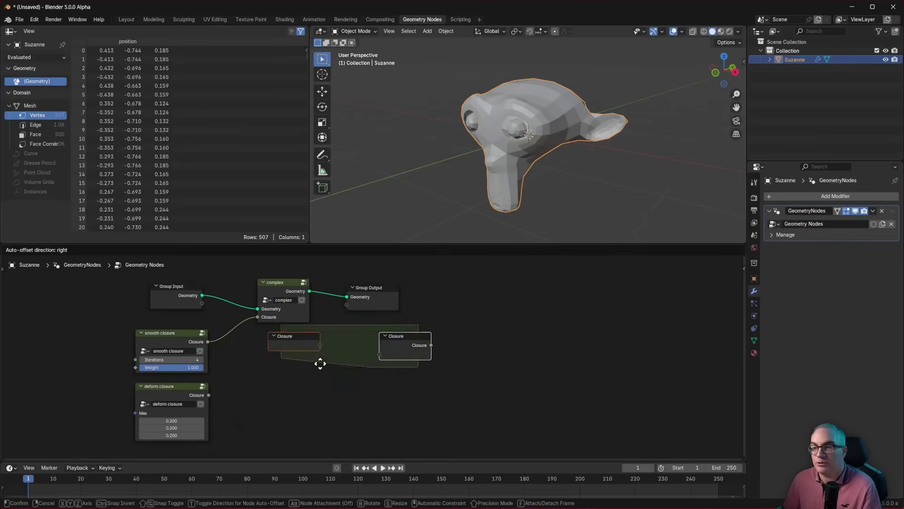
pyautogui.click(594, 381)
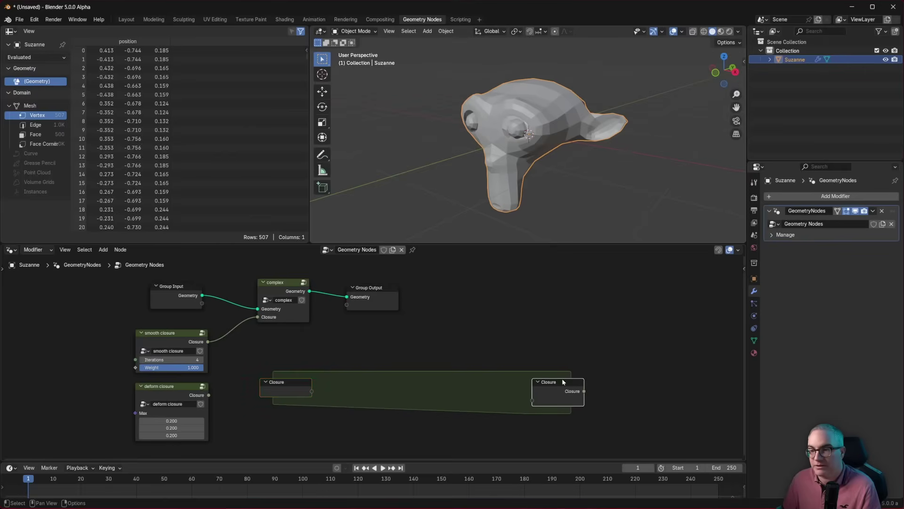
pyautogui.scroll(1, 426, 400)
pyautogui.click(121, 325)
pyautogui.moveTo(121, 324); pyautogui.dragTo(122, 319)
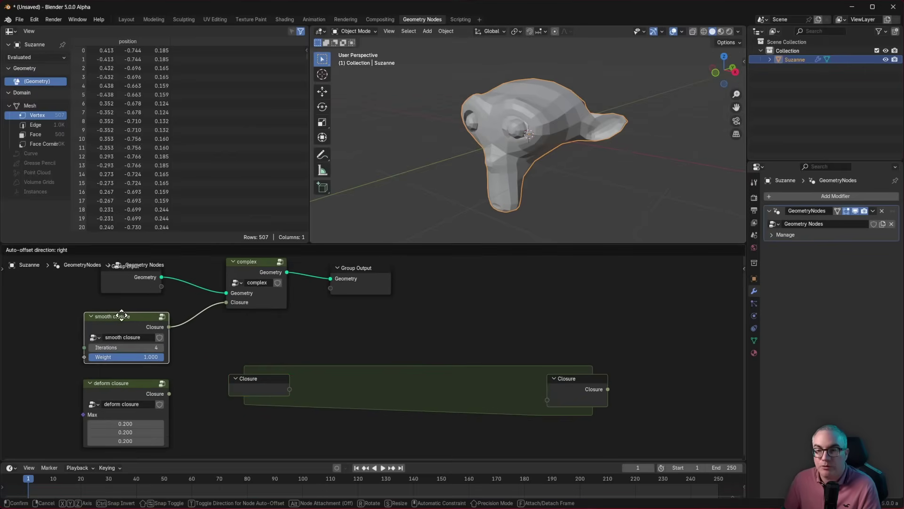
# - Add a Geometry input item to the new Closure zone and disconnect smooth closure from the complex node
pyautogui.click(259, 383)
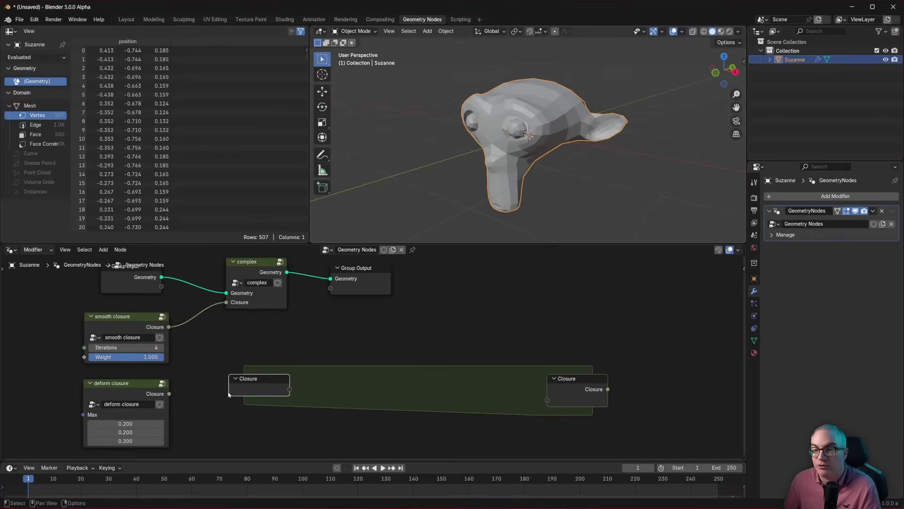
pyautogui.press('n')
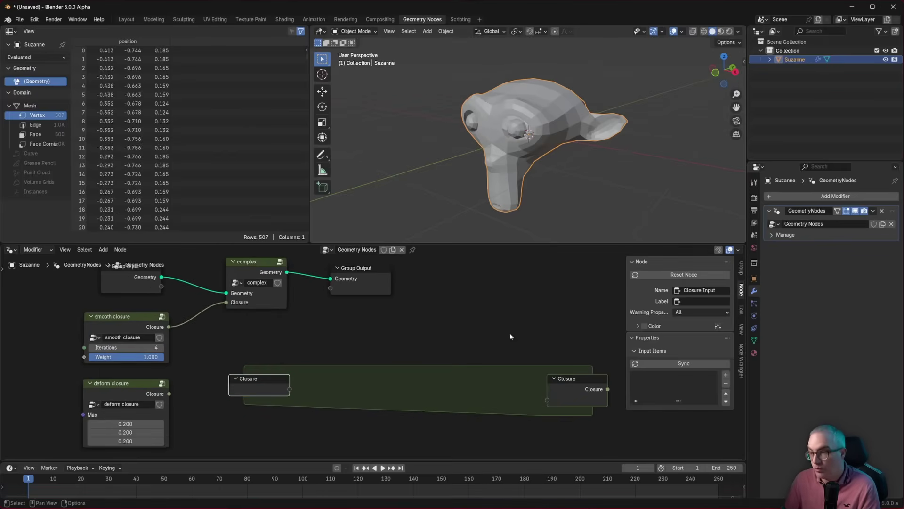
pyautogui.click(741, 293)
pyautogui.click(741, 293)
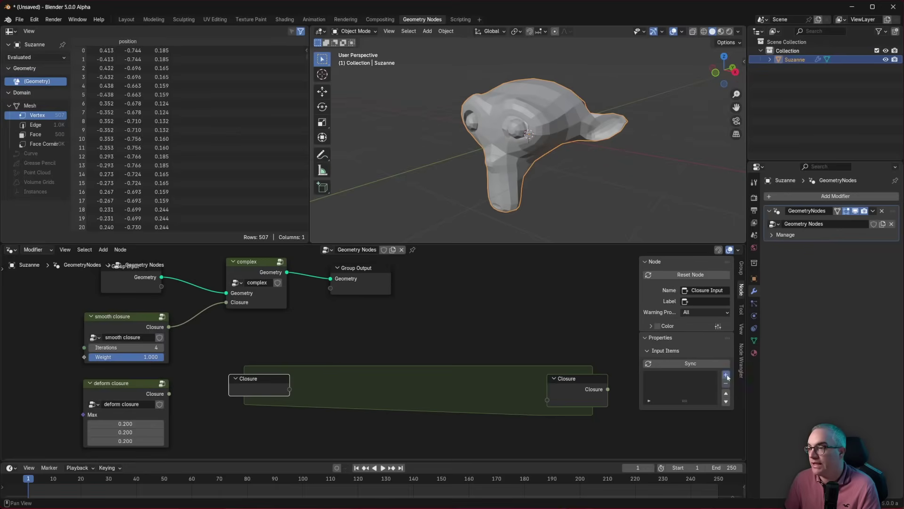
pyautogui.click(726, 375)
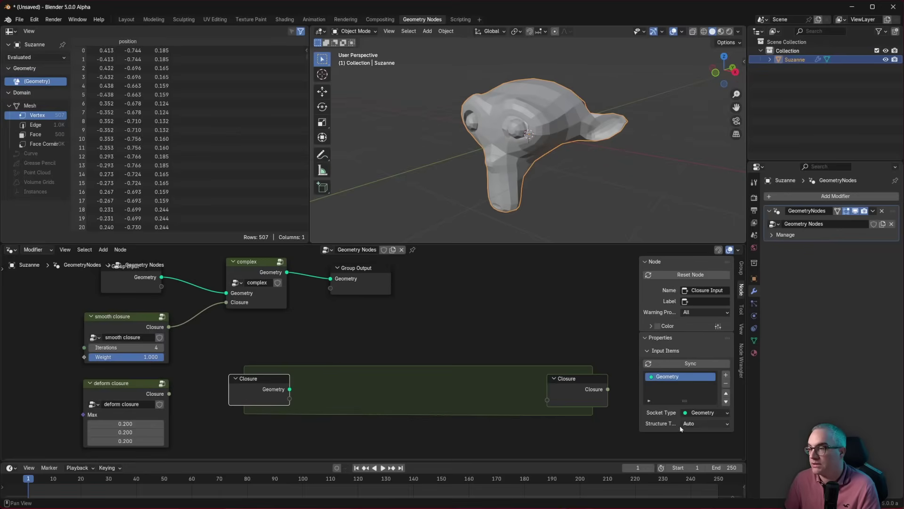
pyautogui.press('n')
pyautogui.moveTo(255, 382); pyautogui.dragTo(251, 382)
pyautogui.moveTo(380, 400); pyautogui.dragTo(397, 345, button='middle')
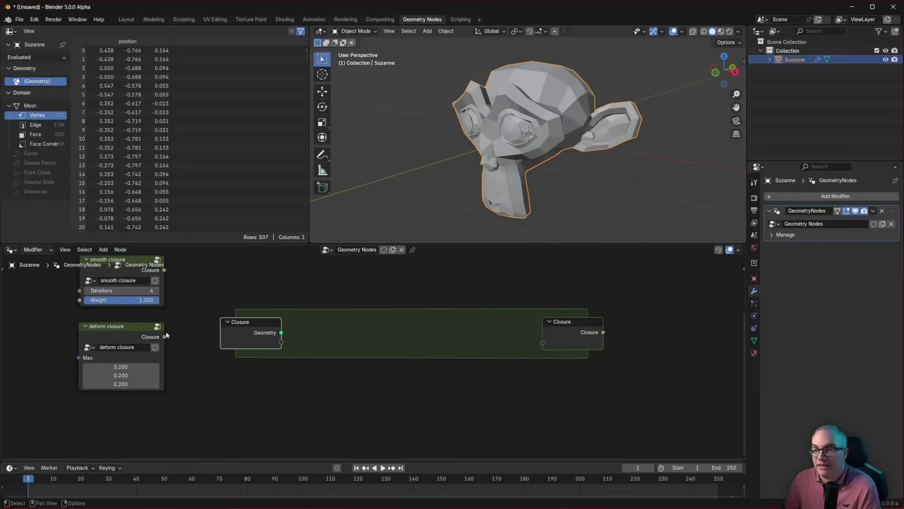
# - Move deform closure below the zone and feed it, with the zone's Geometry, into a new Evaluate Closure node inside the zone
pyautogui.moveTo(137, 326); pyautogui.dragTo(298, 394)
pyautogui.scroll(1, 400, 357)
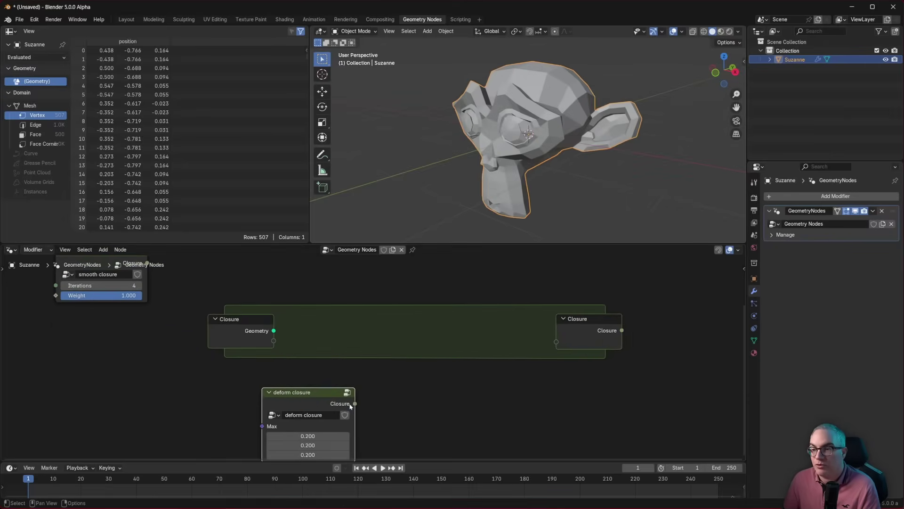
pyautogui.moveTo(355, 404); pyautogui.dragTo(370, 315)
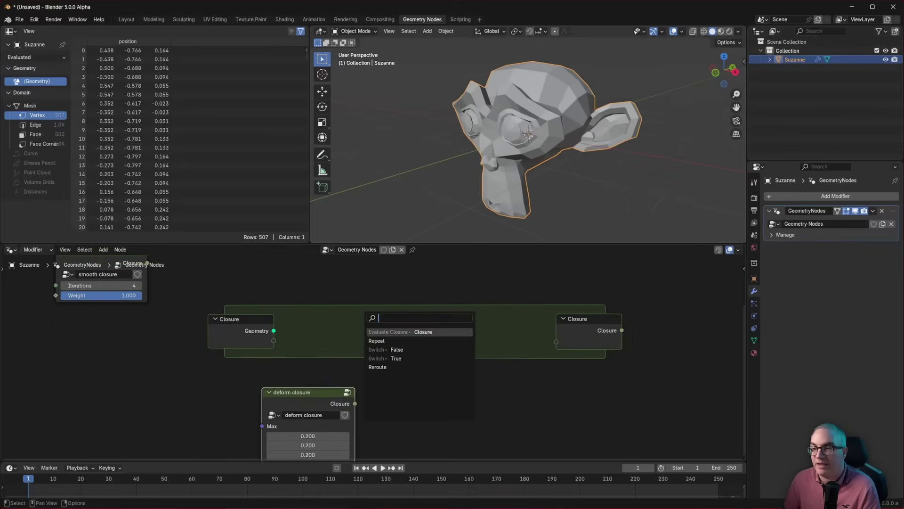
pyautogui.write('e')
pyautogui.press('Return')
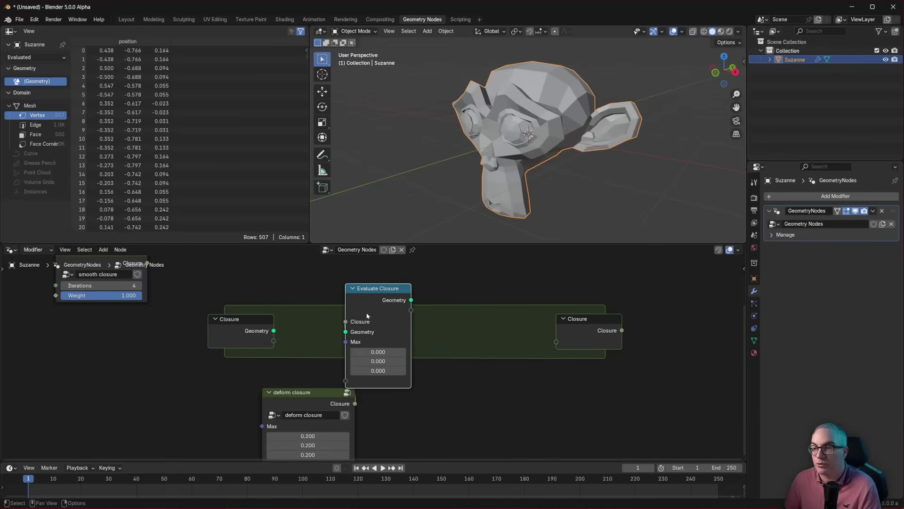
pyautogui.moveTo(307, 402); pyautogui.dragTo(248, 420)
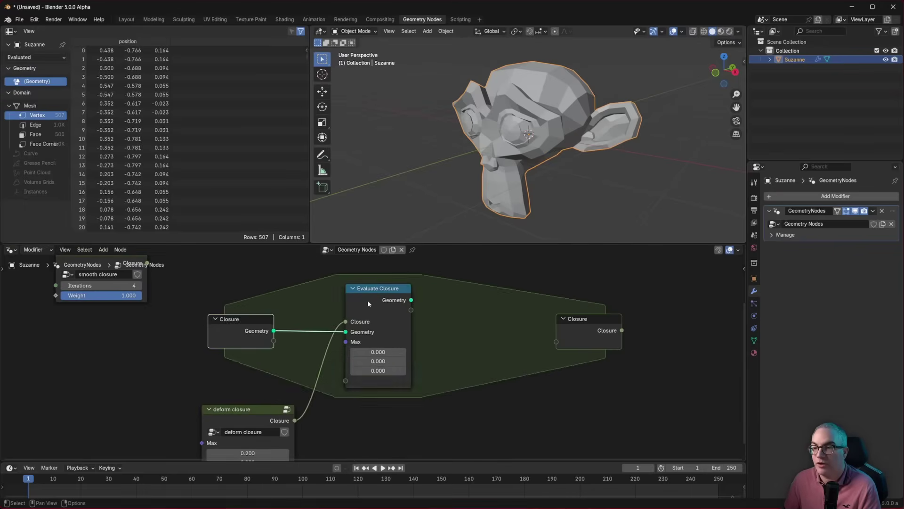
pyautogui.moveTo(368, 300); pyautogui.dragTo(331, 313)
# - Move smooth closure below the zone and link it to a second Evaluate Closure node placed after the first
pyautogui.moveTo(328, 297); pyautogui.dragTo(290, 381, button='middle')
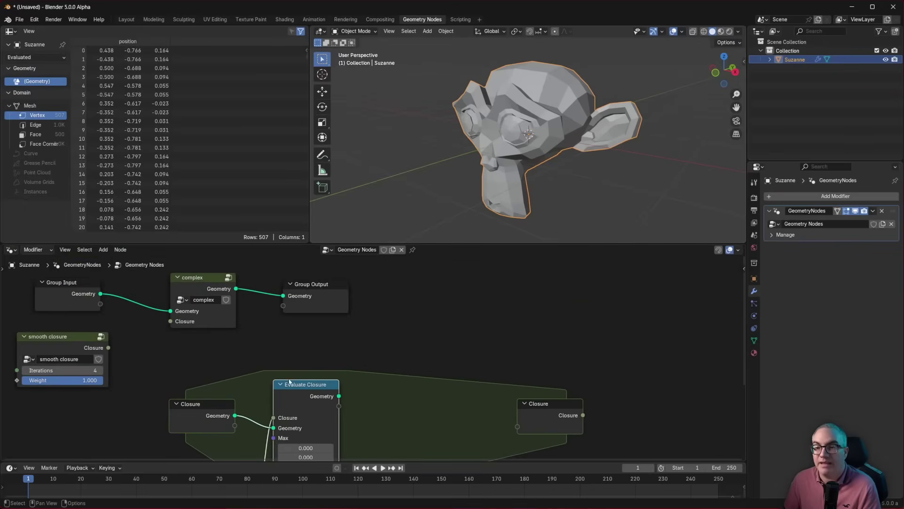
pyautogui.moveTo(85, 331); pyautogui.dragTo(454, 425)
pyautogui.moveTo(407, 441); pyautogui.dragTo(392, 333, button='middle')
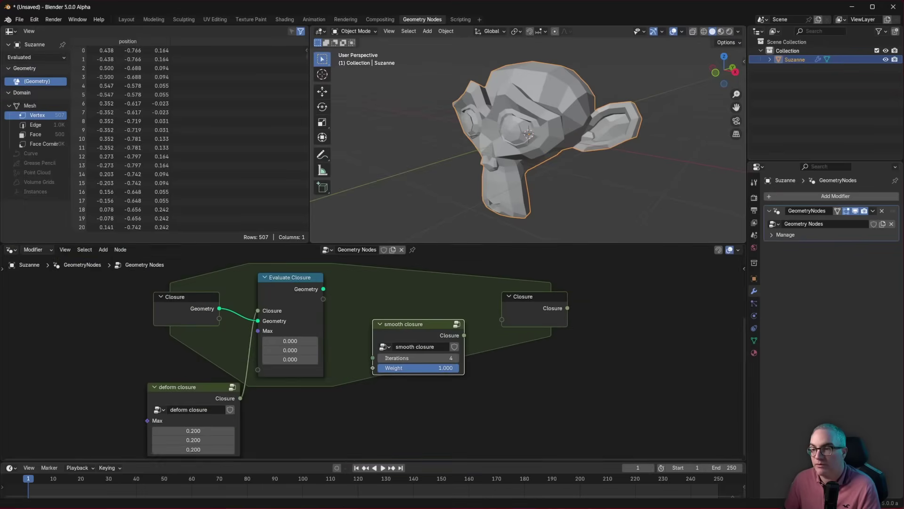
pyautogui.moveTo(392, 333); pyautogui.dragTo(368, 410)
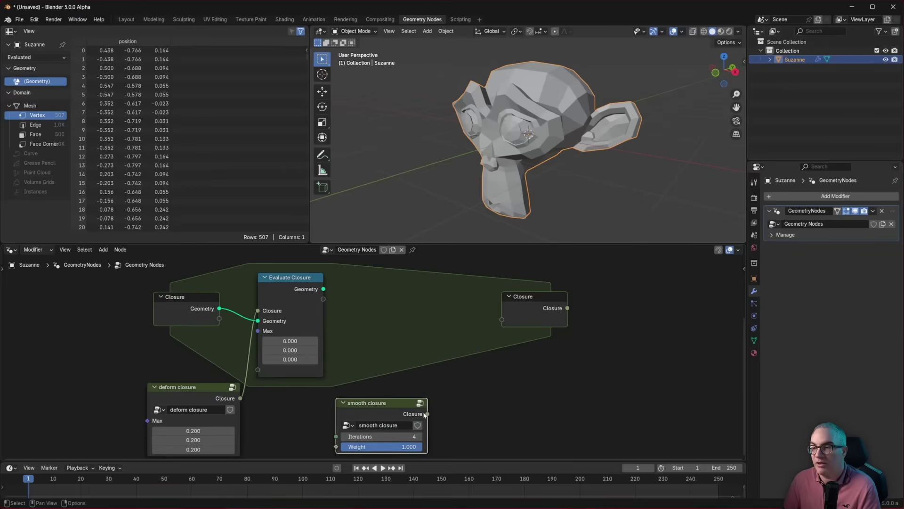
pyautogui.moveTo(425, 414); pyautogui.dragTo(471, 329)
pyautogui.click(471, 344)
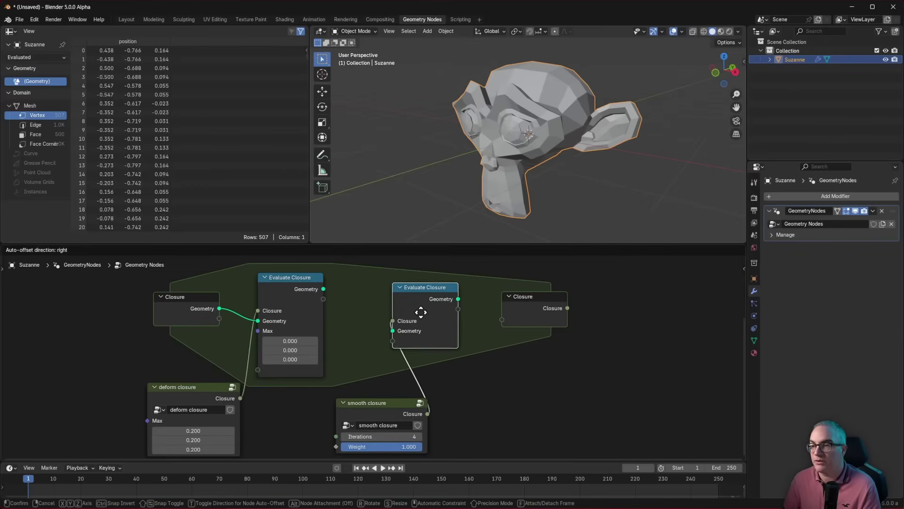
pyautogui.click(414, 309)
# - Chain the Geometry from the first Evaluate Closure through the second and into the zone's output node
pyautogui.moveTo(324, 289); pyautogui.dragTo(386, 328)
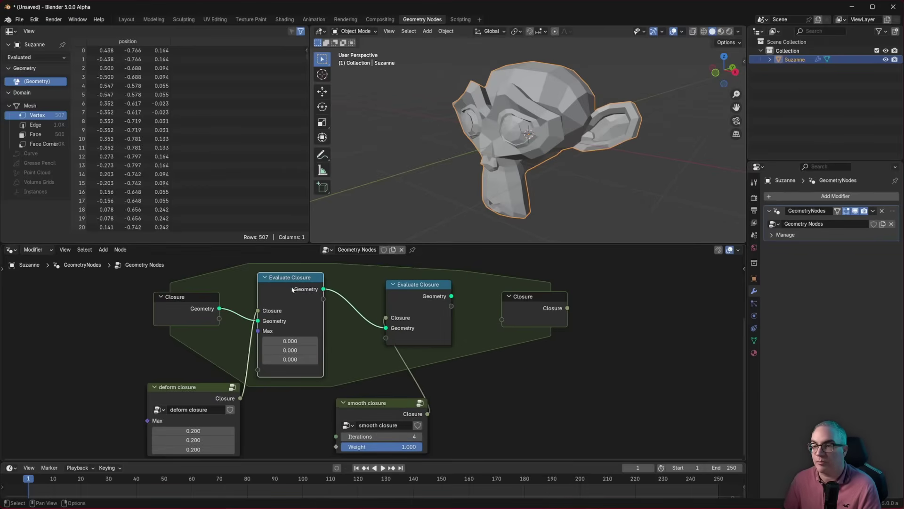
pyautogui.moveTo(296, 278); pyautogui.dragTo(316, 279)
pyautogui.moveTo(451, 295); pyautogui.dragTo(501, 319)
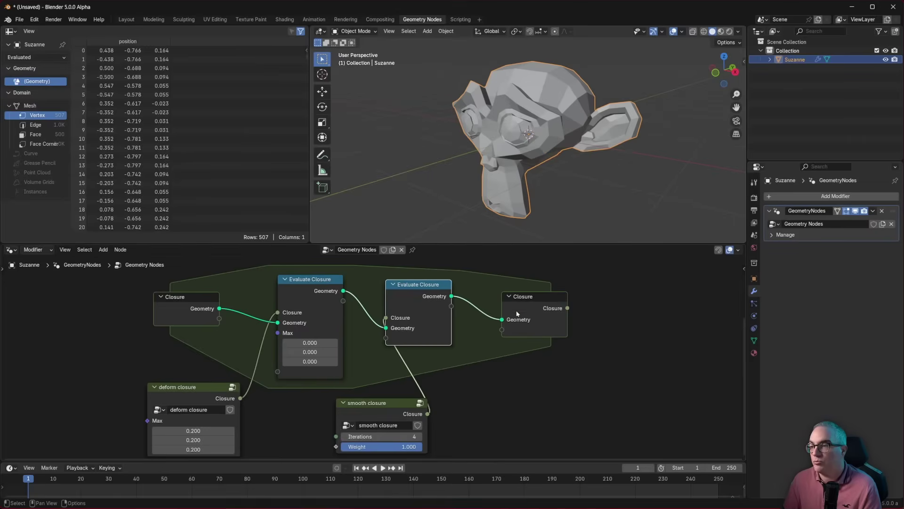
pyautogui.moveTo(504, 292); pyautogui.dragTo(491, 330, button='middle')
pyautogui.moveTo(492, 362); pyautogui.dragTo(472, 369)
# - Move the whole zone with both closure group nodes nearer the complex node and link its Closure output to complex's Closure input
pyautogui.scroll(-2, 368, 377)
pyautogui.moveTo(169, 319); pyautogui.dragTo(523, 428)
pyautogui.press('g')
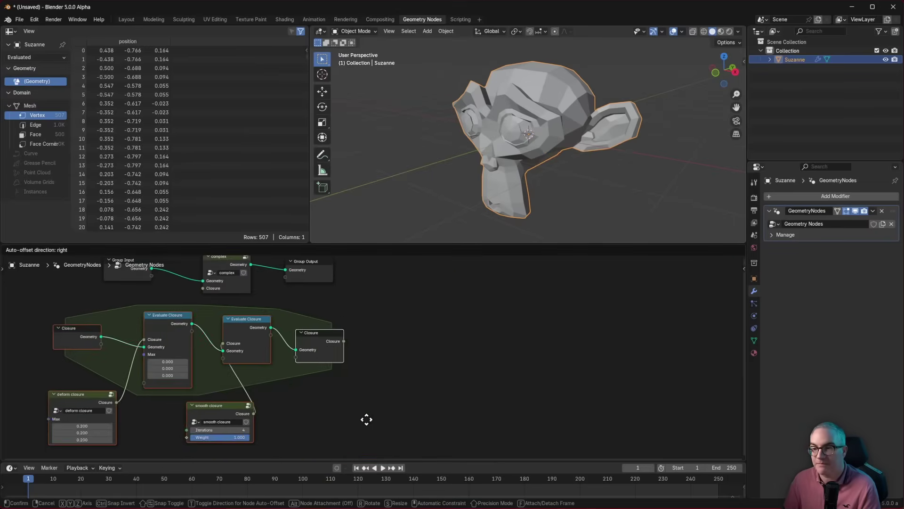
pyautogui.click(379, 437)
pyautogui.moveTo(347, 305); pyautogui.dragTo(401, 358, button='middle')
pyautogui.moveTo(416, 407); pyautogui.dragTo(256, 341)
pyautogui.moveTo(452, 377); pyautogui.dragTo(481, 308, button='middle')
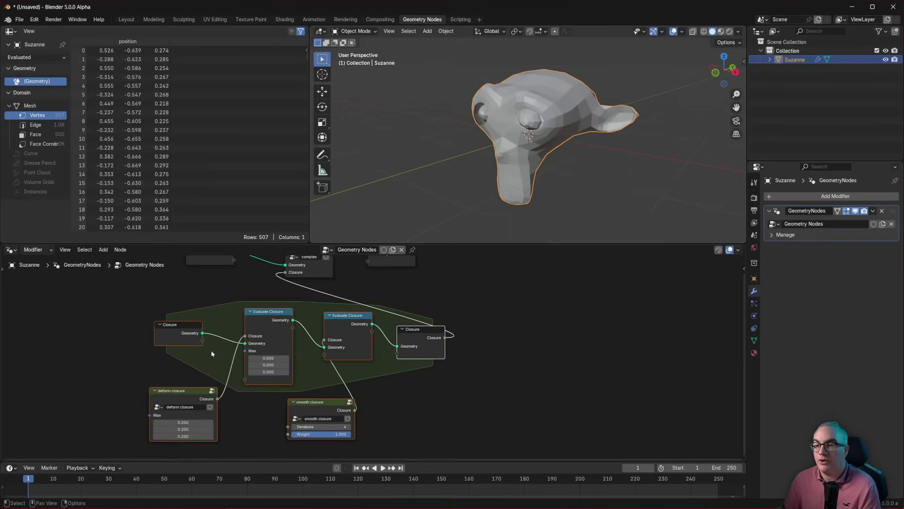
# - Increase all three Max values of the deform closure node and nudge the first Evaluate Closure node
pyautogui.scroll(4, 211, 350)
pyautogui.moveTo(150, 440); pyautogui.dragTo(176, 394, button='middle')
pyautogui.moveTo(175, 396); pyautogui.dragTo(193, 415)
pyautogui.moveTo(337, 414)
pyautogui.mouseDown()
pyautogui.moveTo(325, 414)
pyautogui.moveTo(335, 415)
pyautogui.mouseUp()
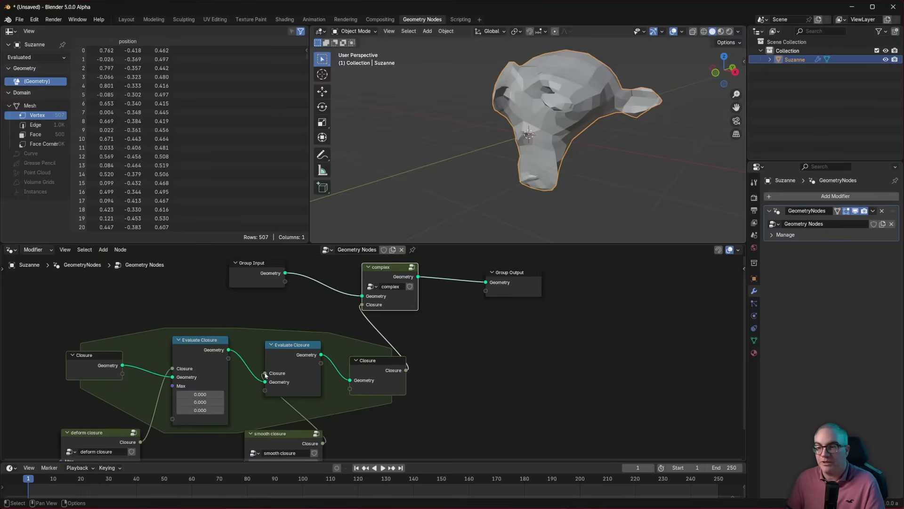
pyautogui.moveTo(199, 340)
pyautogui.mouseDown()
pyautogui.moveTo(204, 334)
pyautogui.moveTo(194, 338)
pyautogui.mouseUp()
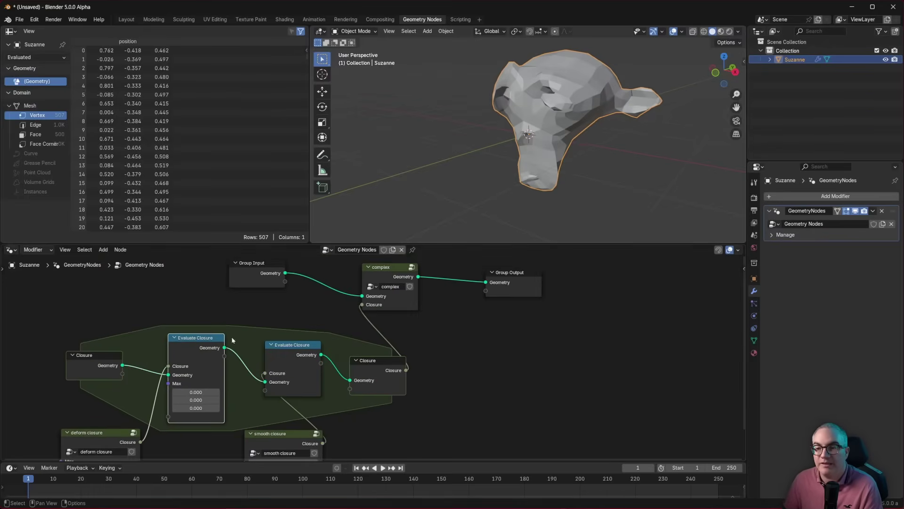
# - Align the second Evaluate Closure node with the first and shift the smooth closure and deform closure nodes beneath the zone
pyautogui.moveTo(299, 347); pyautogui.dragTo(301, 338)
pyautogui.moveTo(279, 435); pyautogui.dragTo(229, 439)
pyautogui.moveTo(109, 434); pyautogui.dragTo(109, 428)
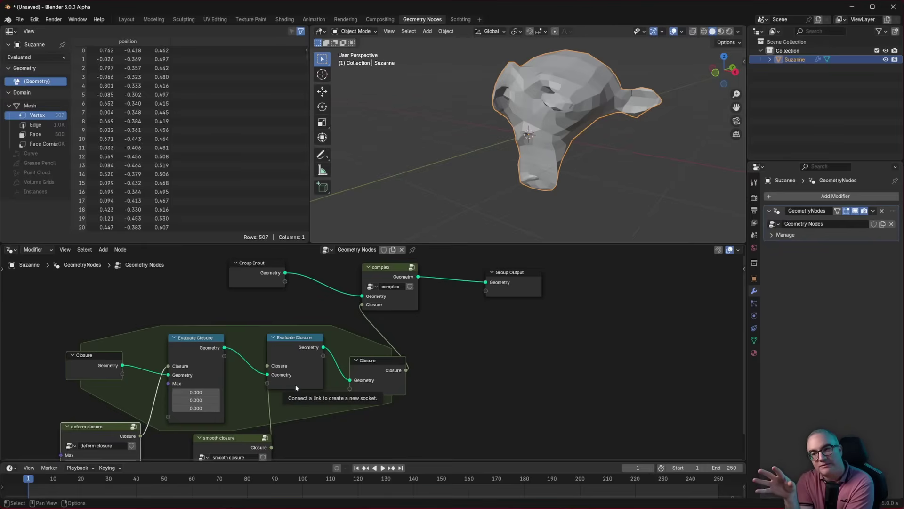
# - Move the complex group node slightly closer to the Group Output node
pyautogui.moveTo(382, 266)
pyautogui.mouseDown()
pyautogui.moveTo(406, 265)
pyautogui.moveTo(394, 269)
pyautogui.mouseUp()
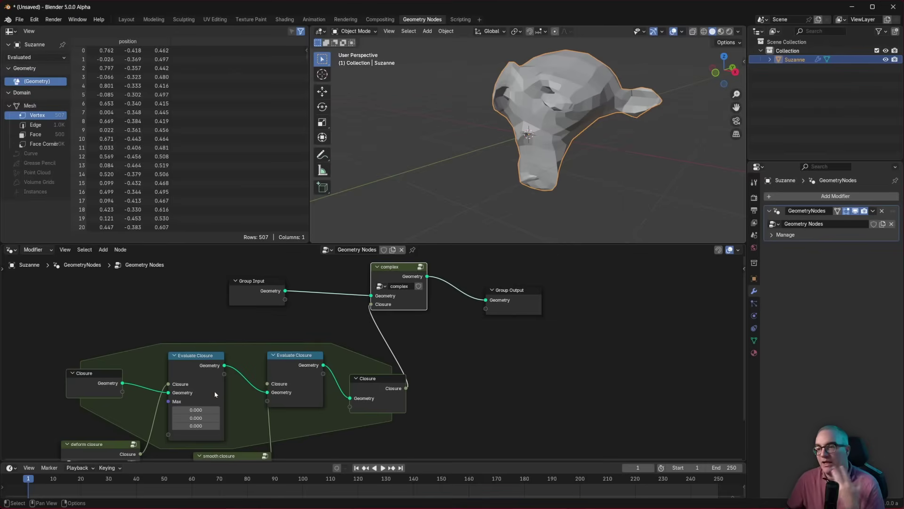
pyautogui.moveTo(280, 391)
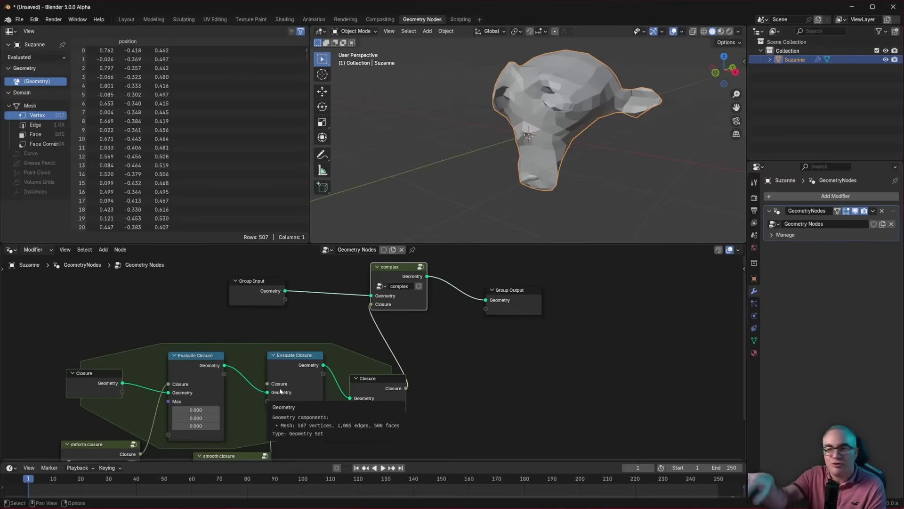
pyautogui.moveTo(388, 268); pyautogui.dragTo(391, 272)
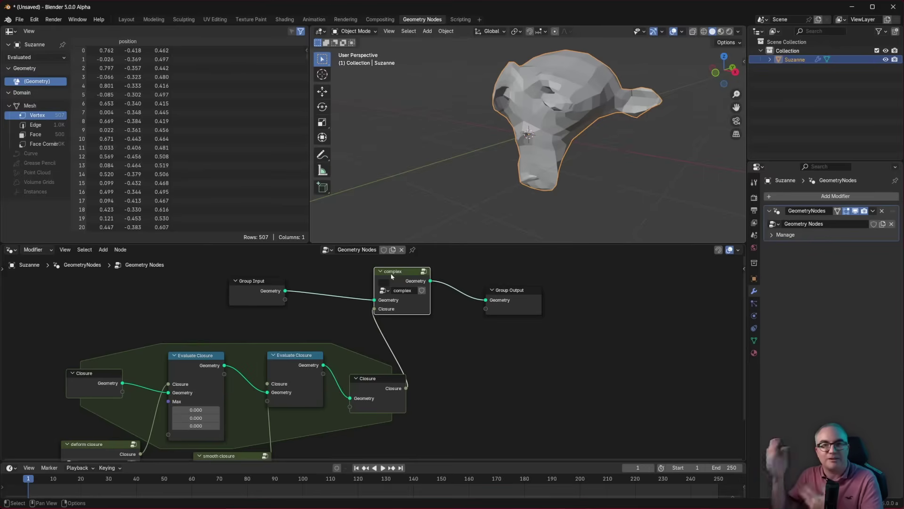
# - Try to cut the link between the zone's Closure output and the complex node's Closure input
pyautogui.moveTo(439, 379); pyautogui.dragTo(430, 374, button='middle')
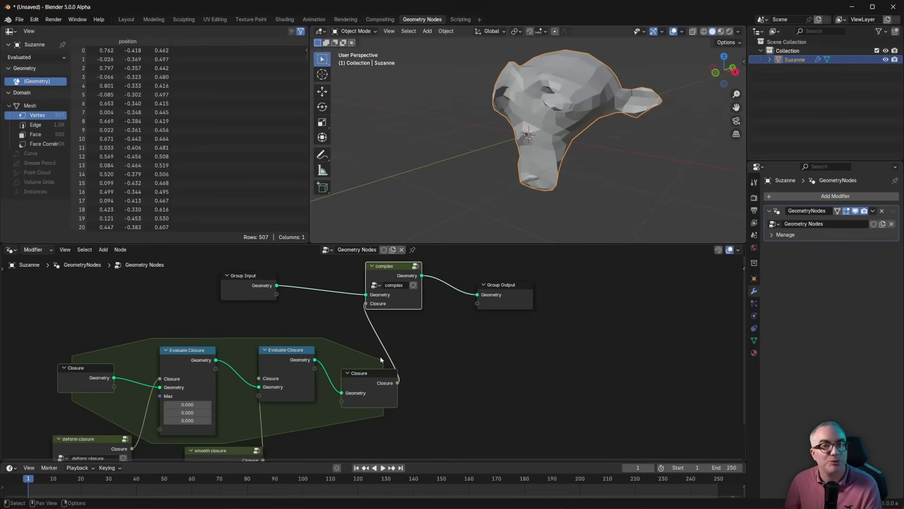
pyautogui.moveTo(444, 374); pyautogui.dragTo(428, 396, button='middle')
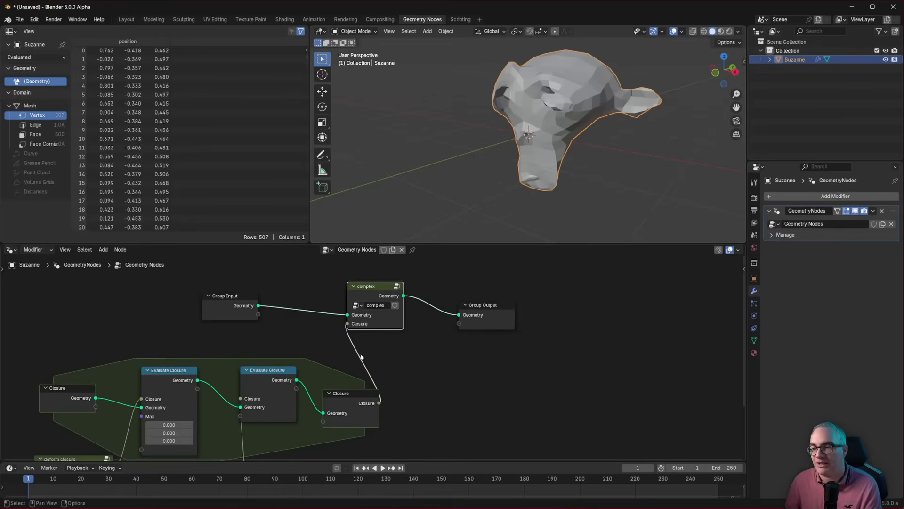
pyautogui.moveTo(357, 349)
pyautogui.keyDown('ctrl'); pyautogui.mouseDown(button='right')
pyautogui.moveTo(377, 384)
pyautogui.moveTo(368, 373)
pyautogui.mouseUp(button='right'); pyautogui.keyUp('ctrl')
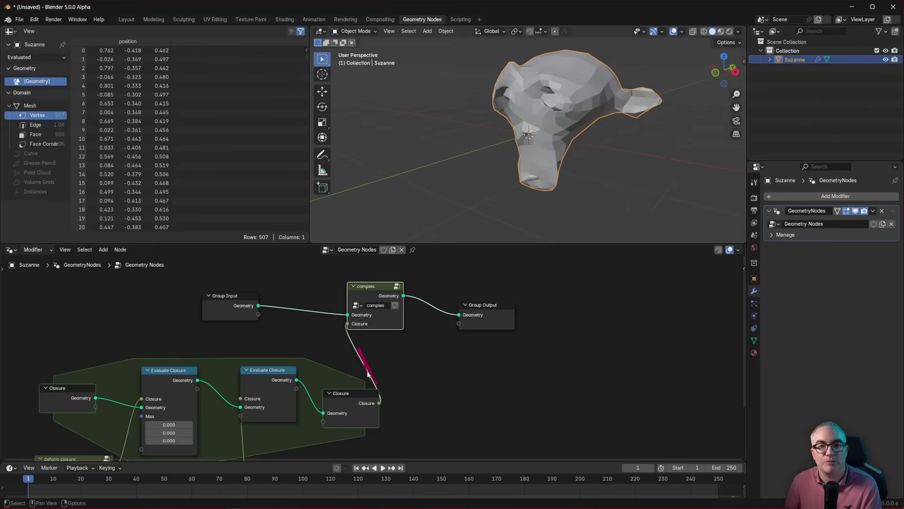
pyautogui.moveTo(368, 373); pyautogui.dragTo(376, 357, button='right')
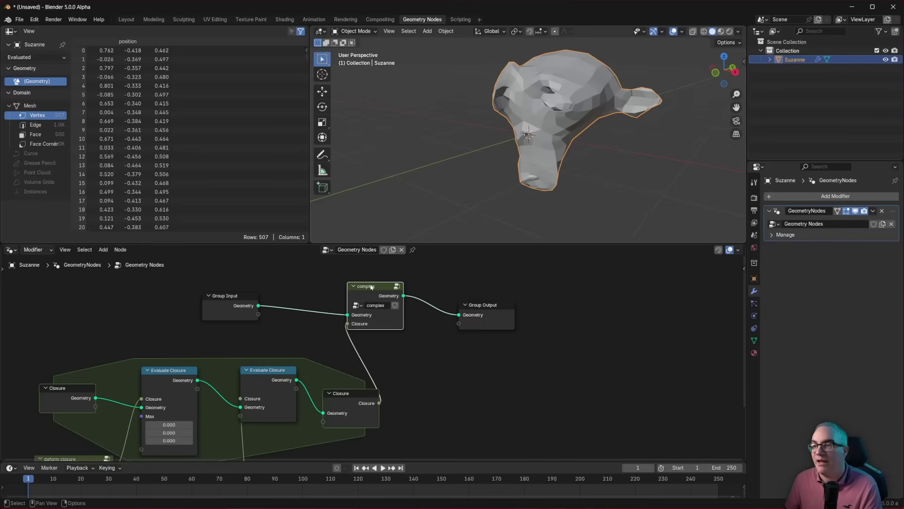
# - Inside the complex group, reposition the Evaluate Closure node between the two complex!!!! frames and return to the parent node tree
pyautogui.press('Tab')
pyautogui.moveTo(361, 307); pyautogui.dragTo(397, 319)
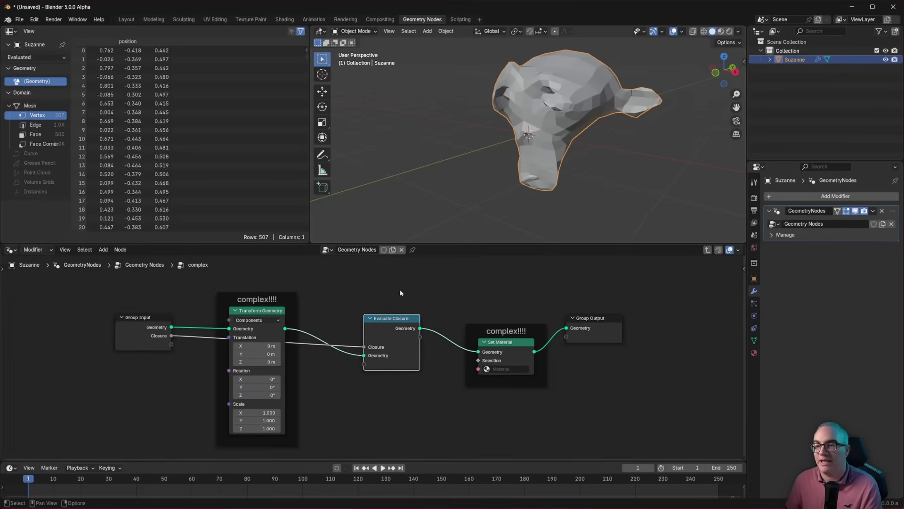
pyautogui.hotkey('ctrl', 'Tab')
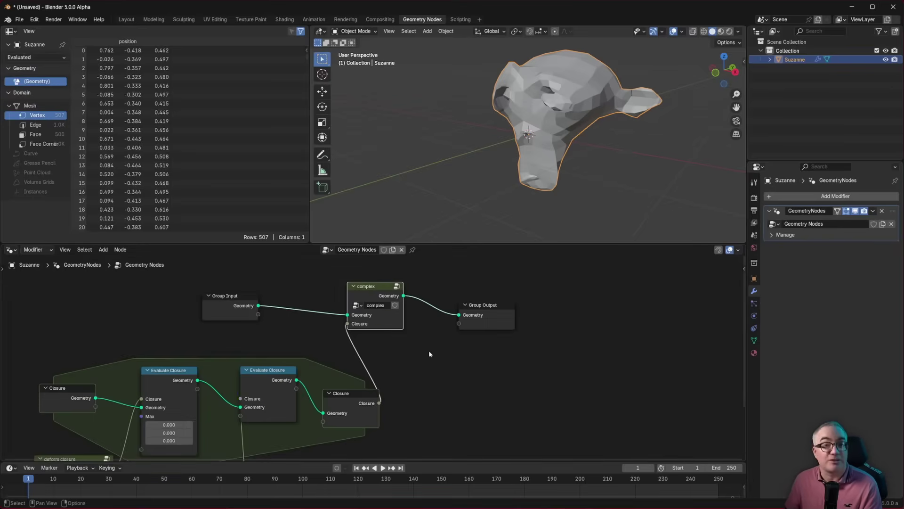
# - Review the Bundle and Closure Nodes option in the Experimental preferences and close the Preferences window
pyautogui.click(18, 19)
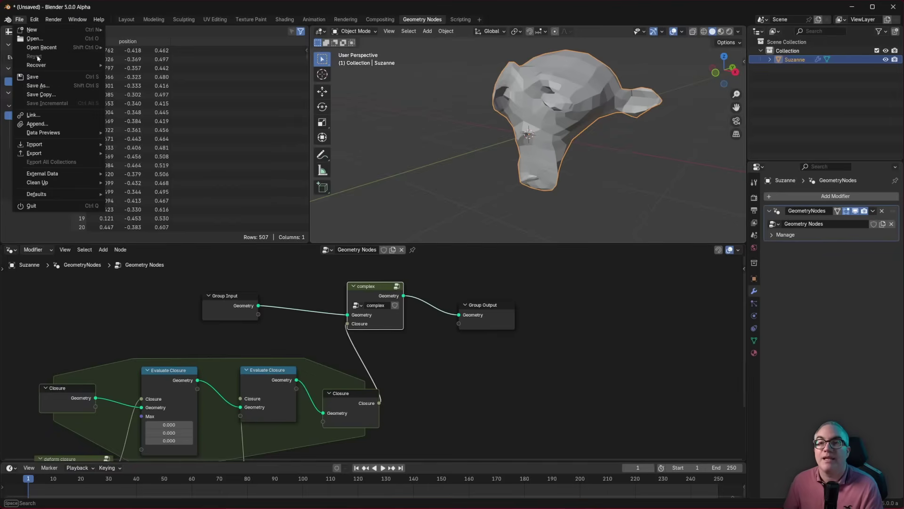
pyautogui.moveTo(33, 19)
pyautogui.click(57, 141)
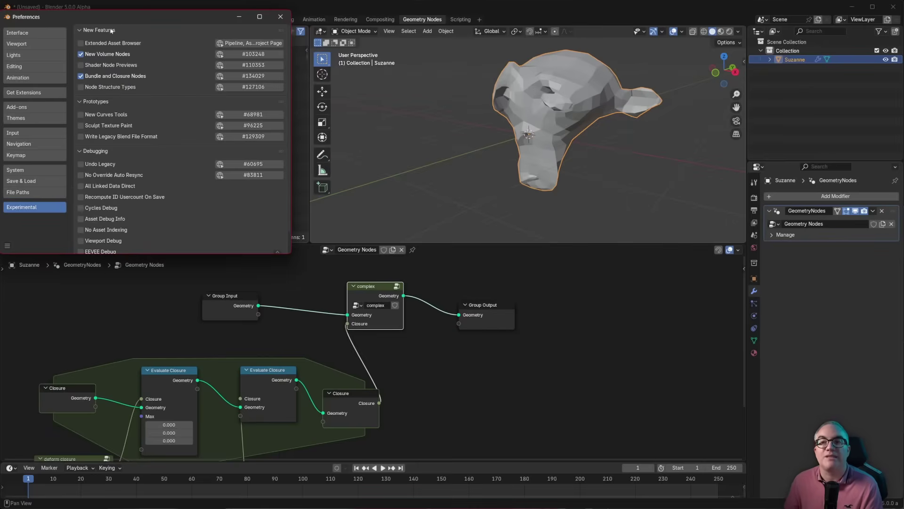
pyautogui.moveTo(113, 22); pyautogui.dragTo(209, 70)
pyautogui.click(377, 64)
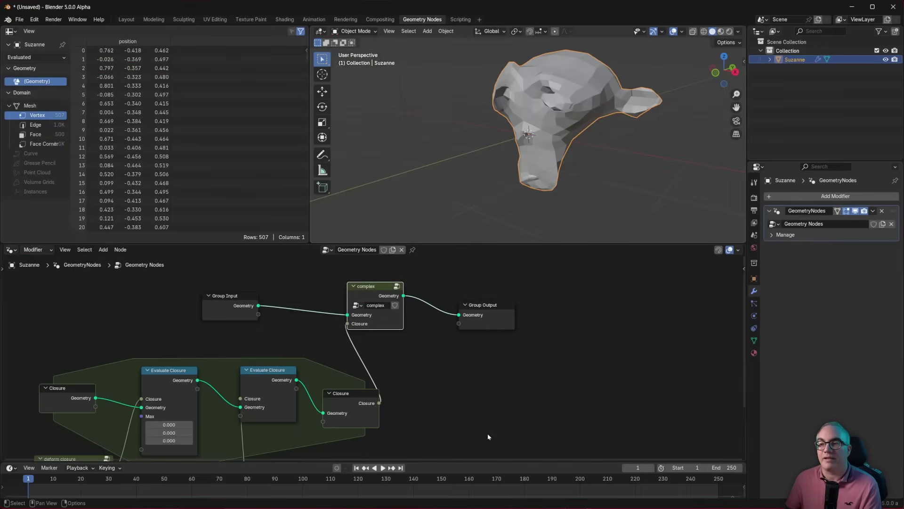